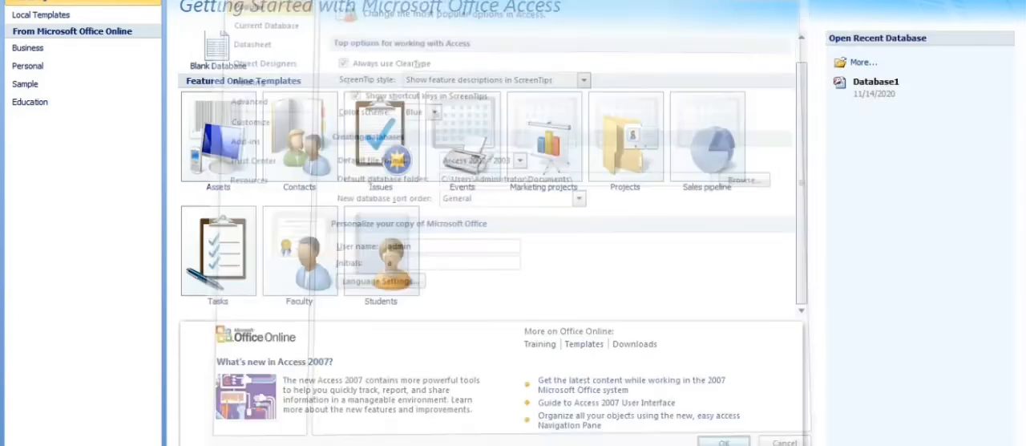
Create a blank database and open its first table in Design View, saving the table as Data_Peminjaman.
click(218, 50)
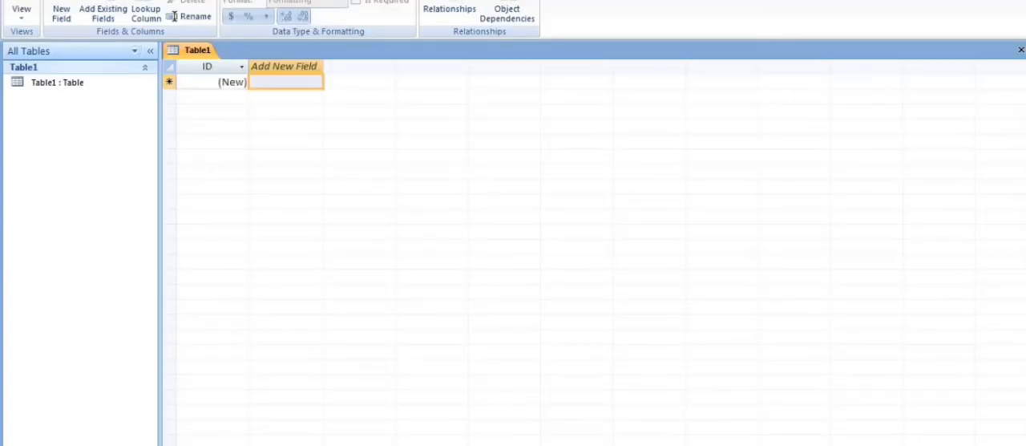
click(22, 13)
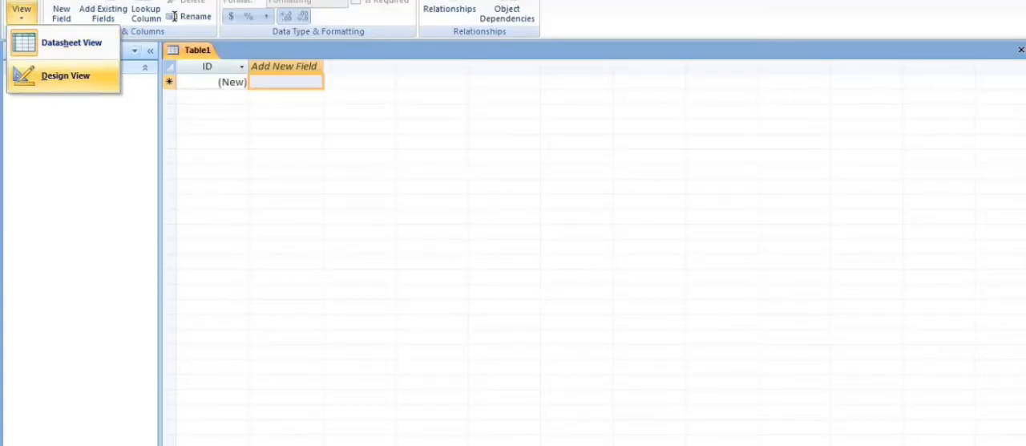
click(65, 75)
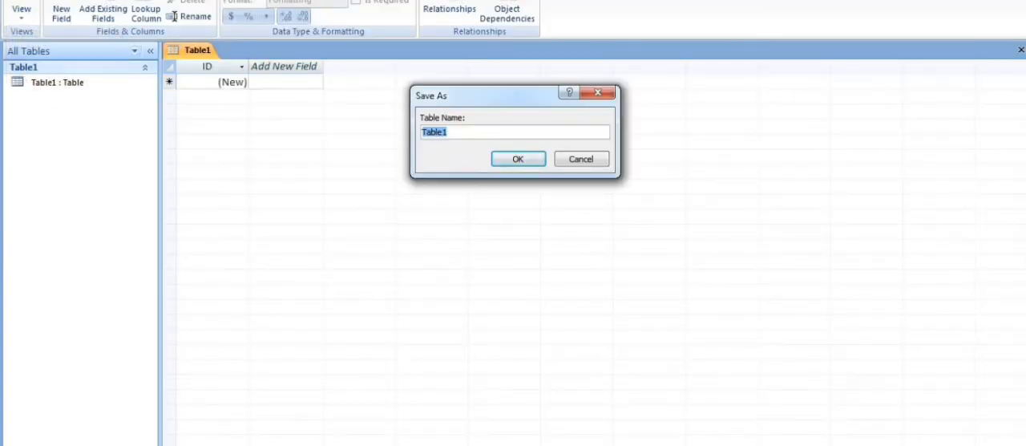
click(449, 132)
key(BackSpace)
key(BackSpace)
key(BackSpace)
key(BackSpace)
key(BackSpace)
key(BackSpace)
text(Dat)
text(a_Peminjaman)
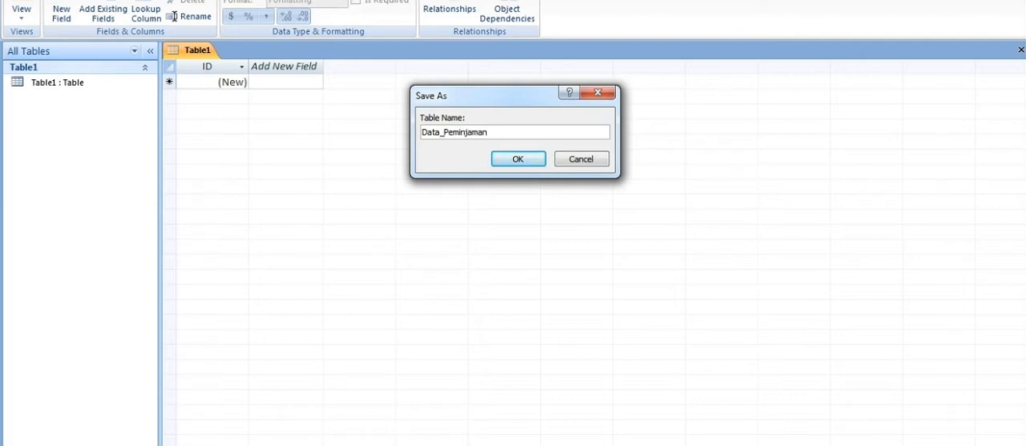
key(Return)
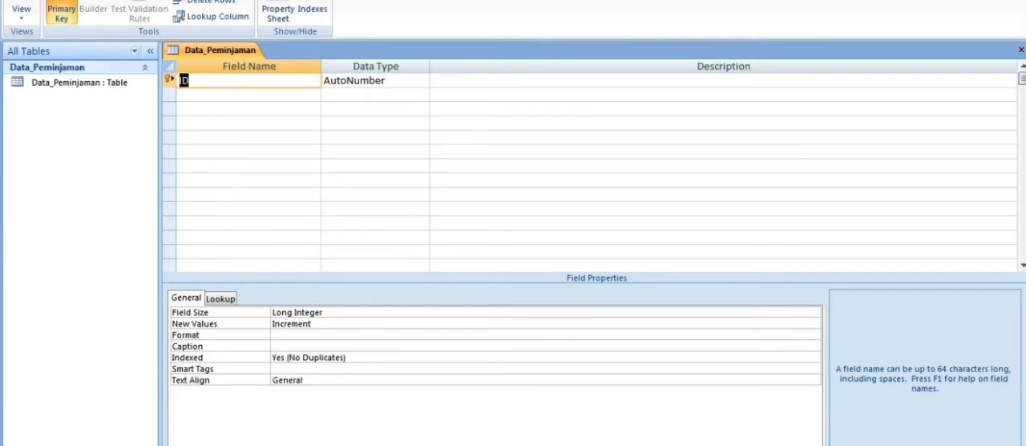
Define the table's field names as Nama Peminjam, Nama Kendaraan, No HP and Alamat.
key(BackSpace)
text(Nama Peminjam)
key(Down)
text(Nama Ken)
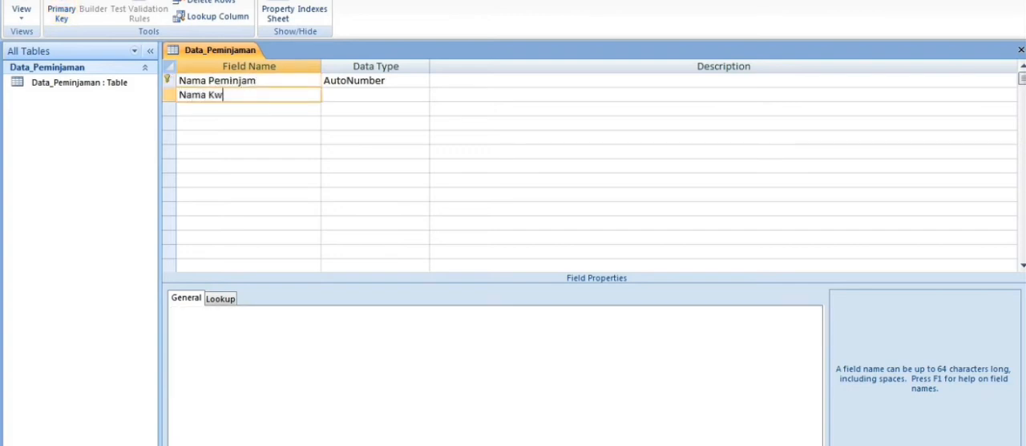
text(daraan)
key(Down)
text(No H)
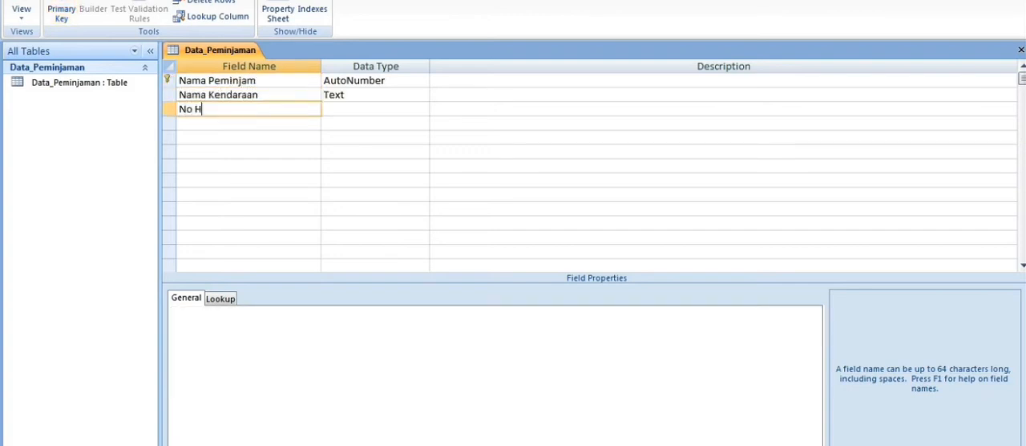
text(P)
key(Down)
text(Alamat)
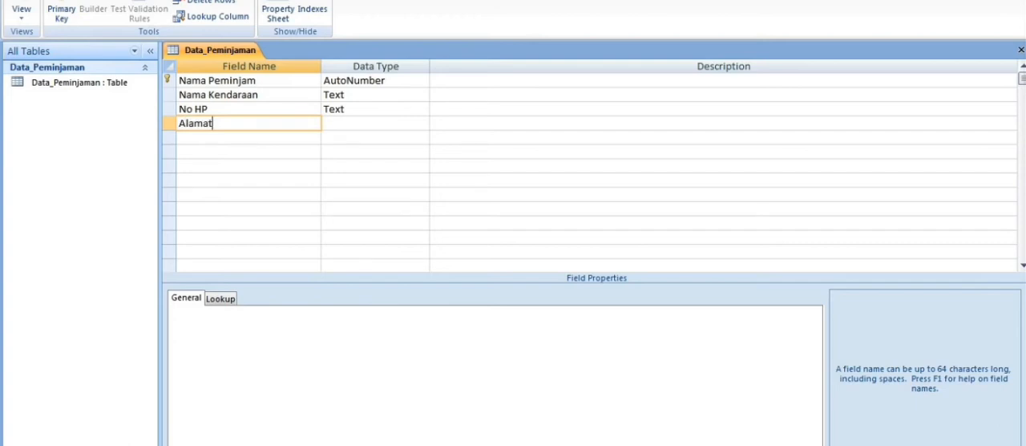
Set the borrower name field's data type to Text and save the table while switching to Datasheet View.
click(423, 80)
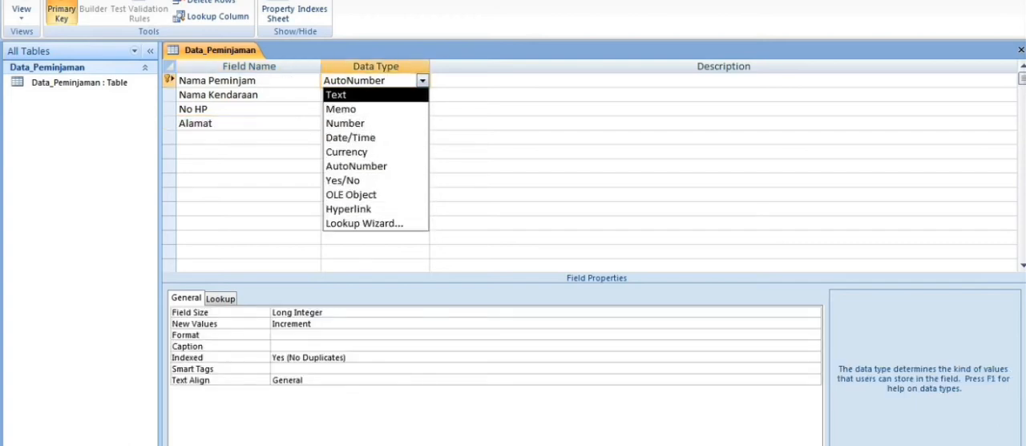
key(Return)
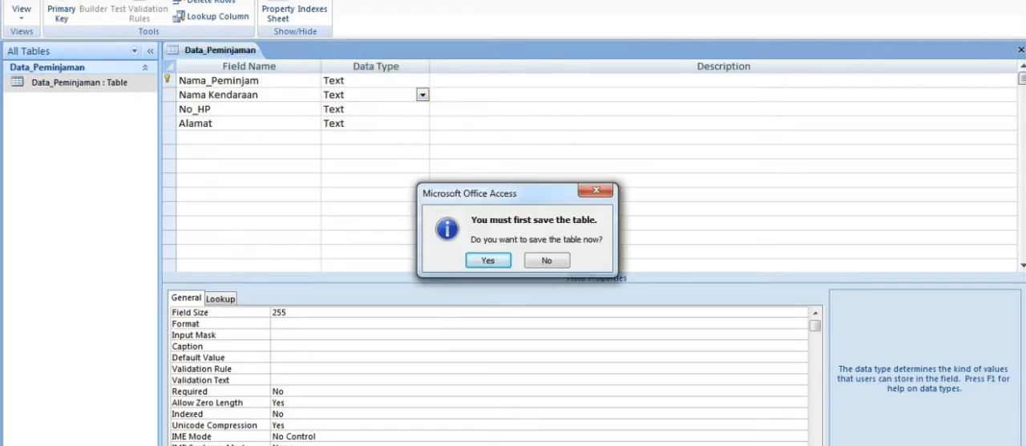
key(Return)
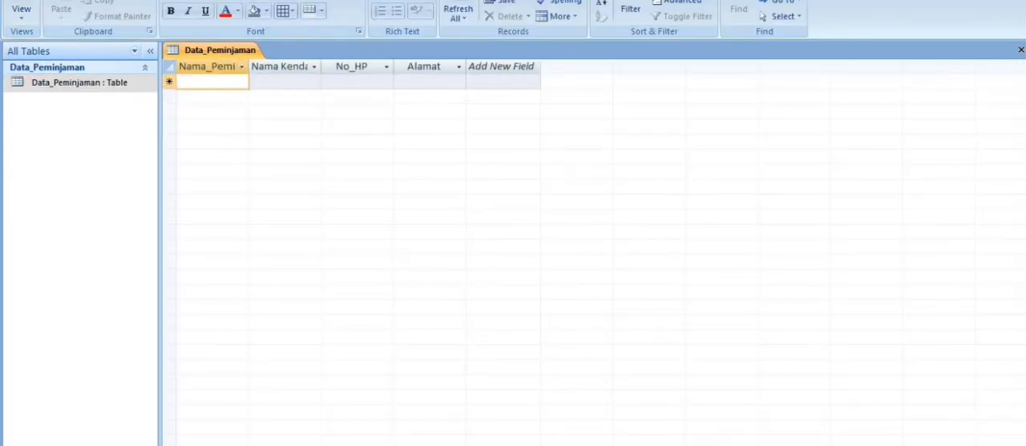
Enter the borrowers' names in the Nama_Peminjam field of the first five records.
text(Bagas)
key(Down)
text(Bayu)
key(Down)
text(Reza)
key(Down)
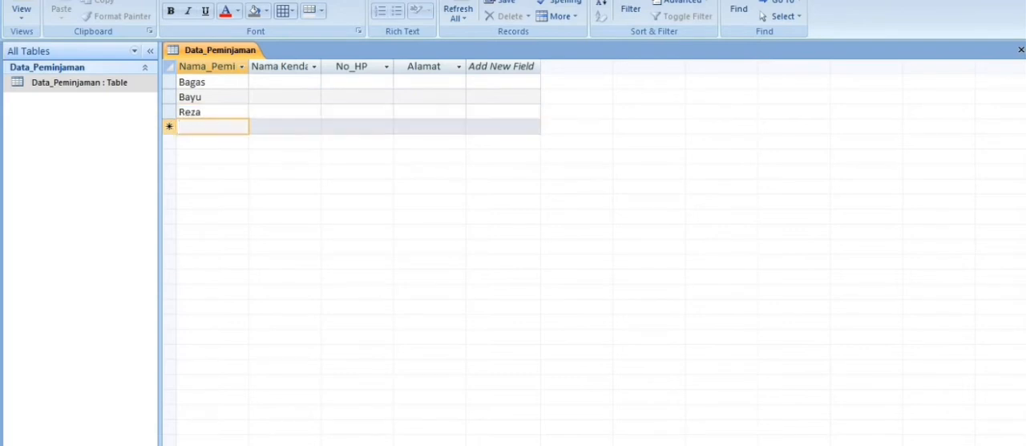
text(Ayu)
key(Down)
text(rizal)
key(Down)
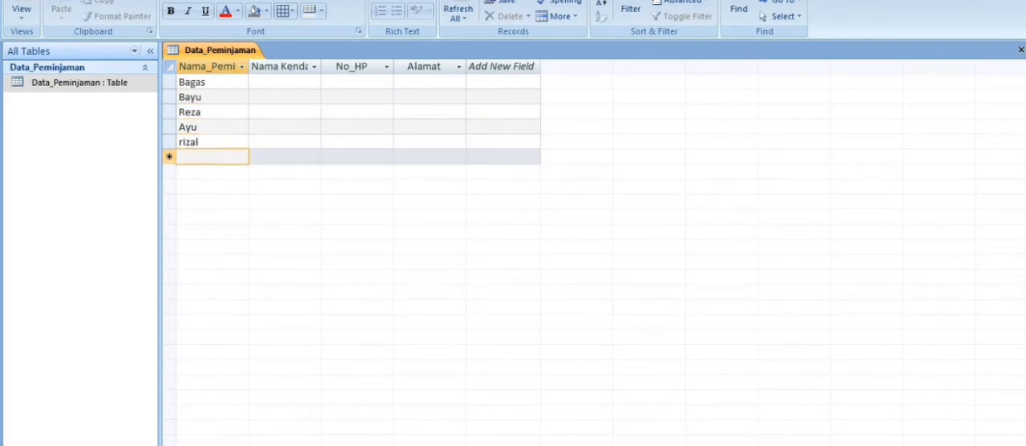
Add five more borrowers' names in the Nama_Peminjam field, filling records six to ten.
text(Pinoy)
key(Down)
text(Aul)
key(Down)
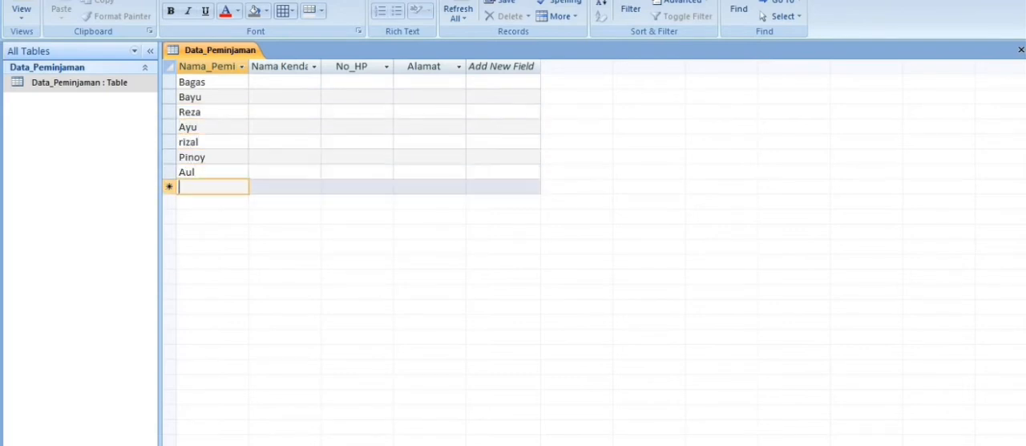
text(Nanad)
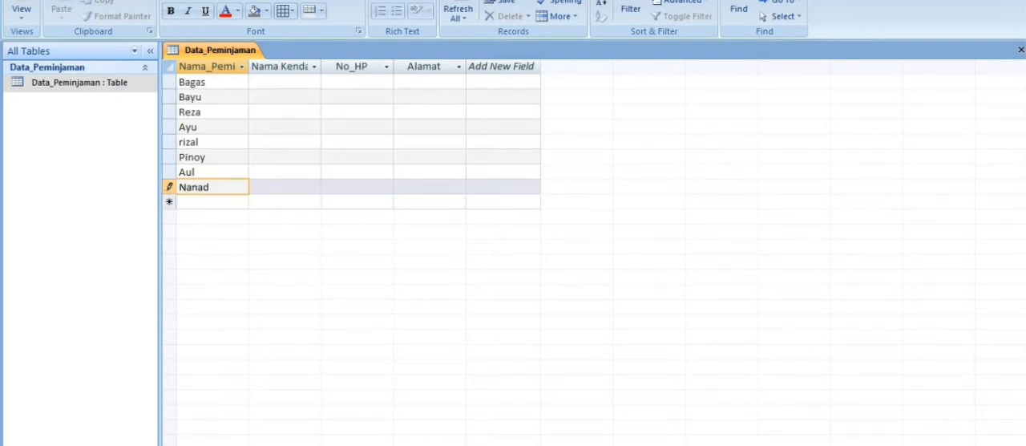
key(Down)
text(Aii)
key(Down)
text(Ica)
key(Down)
Add the last five borrowers' names in the Nama_Peminjam field, filling records eleven to fifteen.
text(Ina)
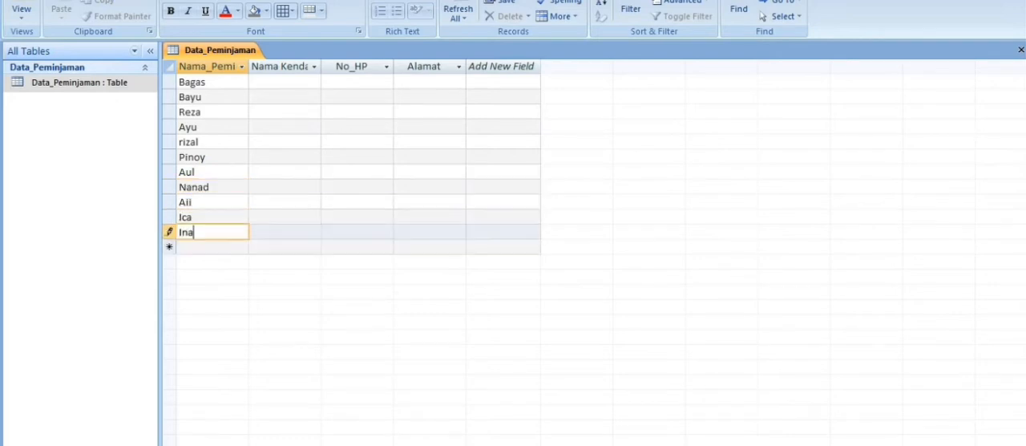
key(Down)
text(Edo)
key(Down)
text(Lucky)
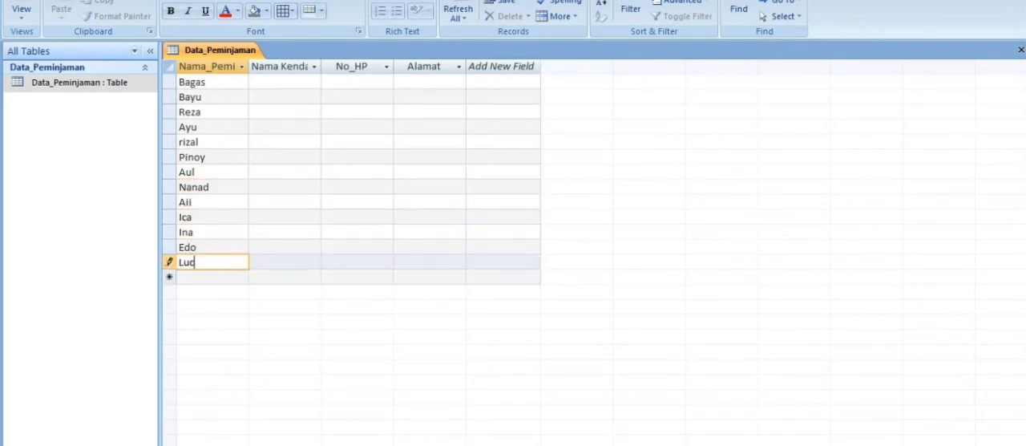
key(Down)
text(Yaya)
key(Down)
text(Rafi)
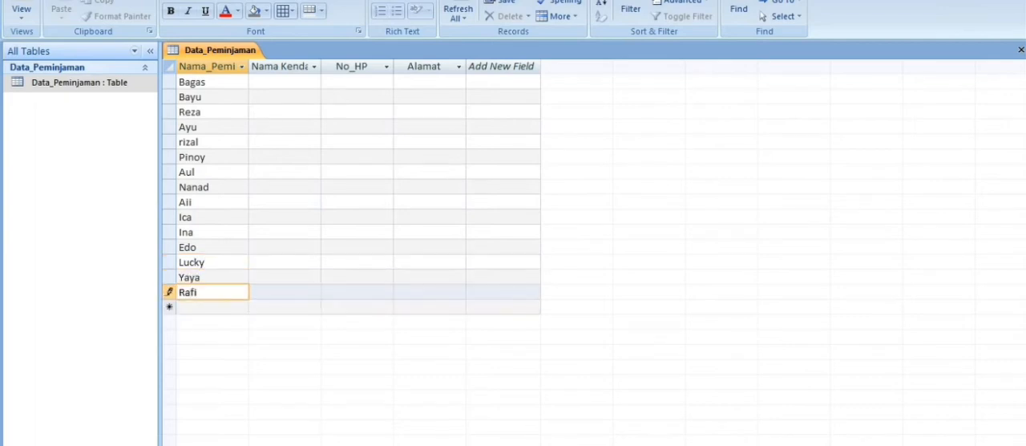
Fill Nama Kendaraan for the first three records with Mobil Carrry, Mobil Avanza and Motor Vario.
click(285, 82)
text(Mobil Carrry)
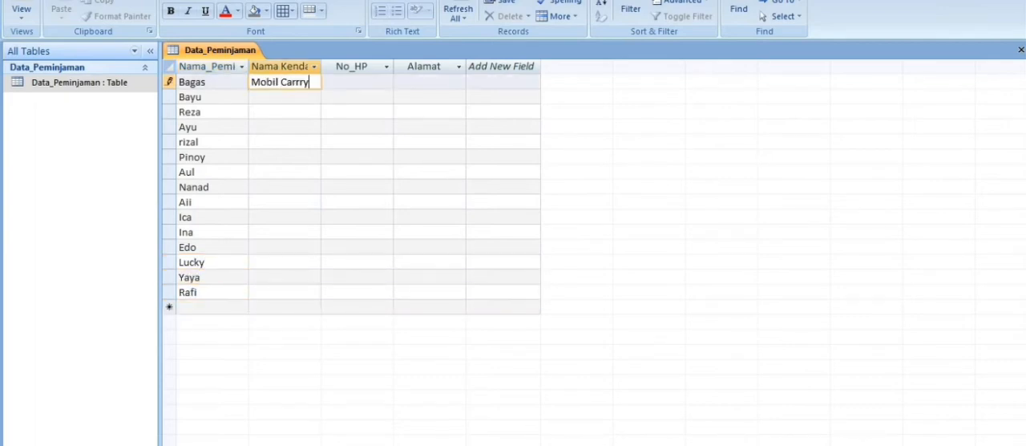
key(Down)
text(Mob)
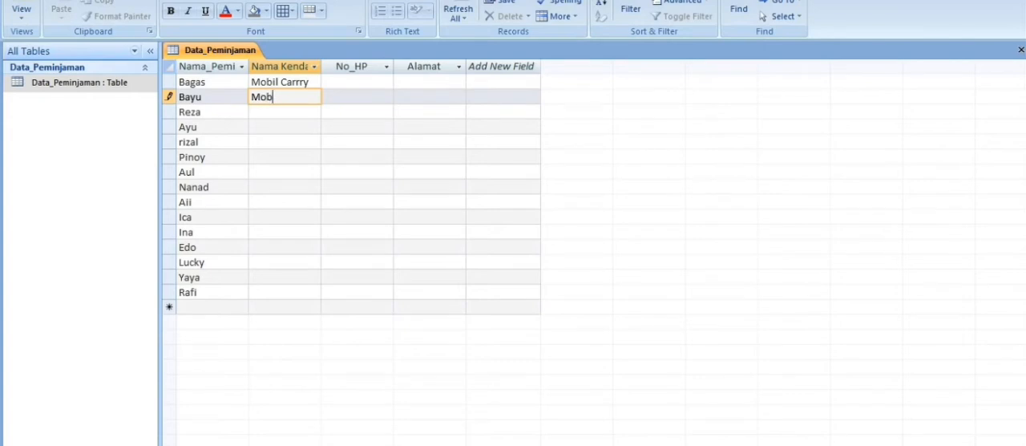
text(il Avanza)
key(Down)
text(M)
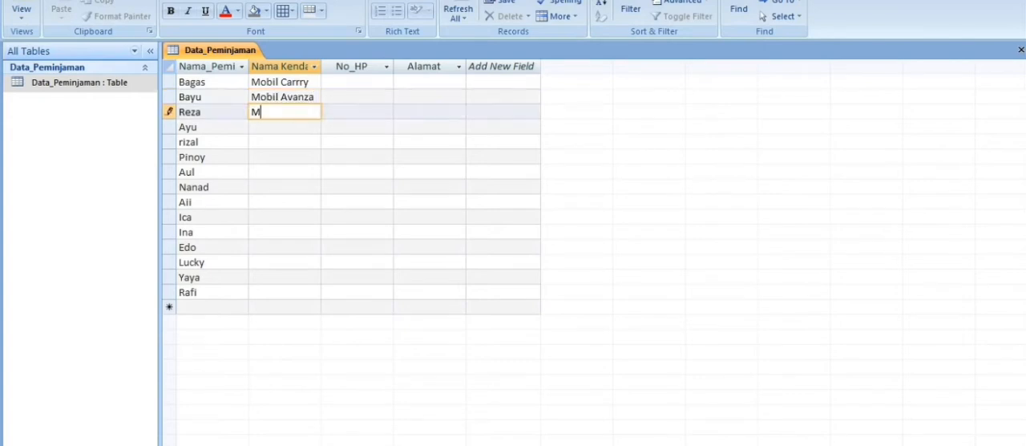
text(otor e)
key(BackSpace)
text(Vario)
key(Down)
Fill Nama Kendaraan for records four to seven with Motor Mio, Motor Ninja, Mobil Civic and Mobil Ferari.
text(Moto)
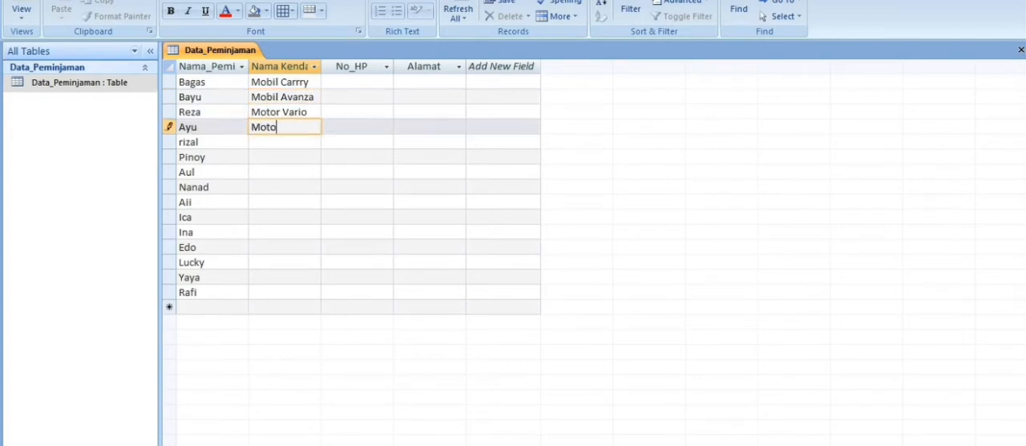
text(r Mio)
key(Down)
text(Motor Ninja)
key(Down)
text(Mobil Civic)
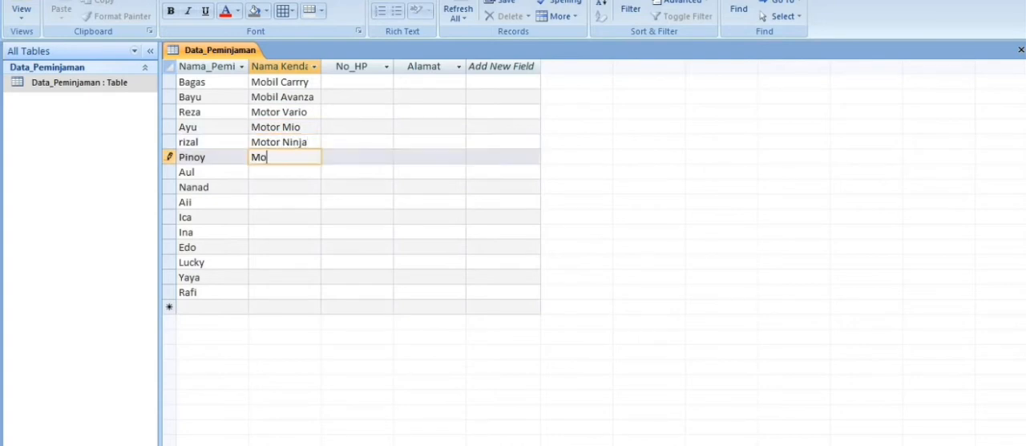
key(Down)
text(Mobil Ferari)
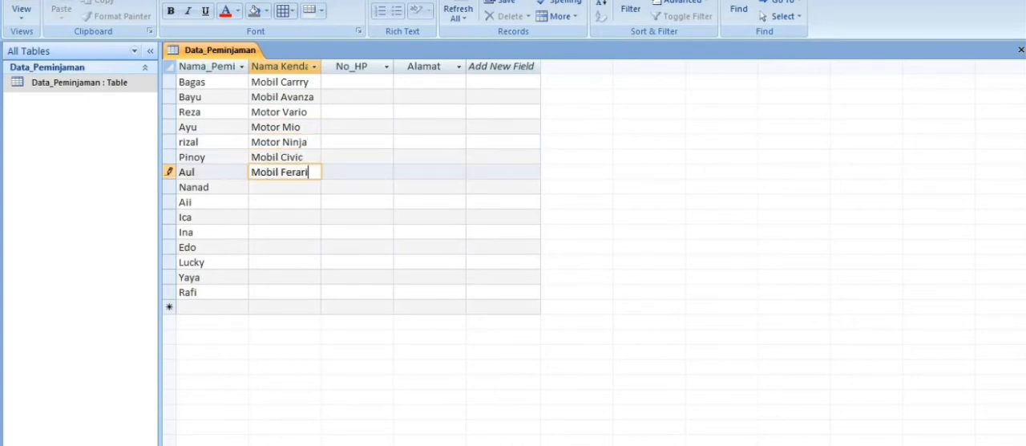
key(Down)
Fill Nama Kendaraan for records eight to ten with Motor Bebek, Mobil Pajero and Motor Scopy.
text(Motor Bebek)
key(Down)
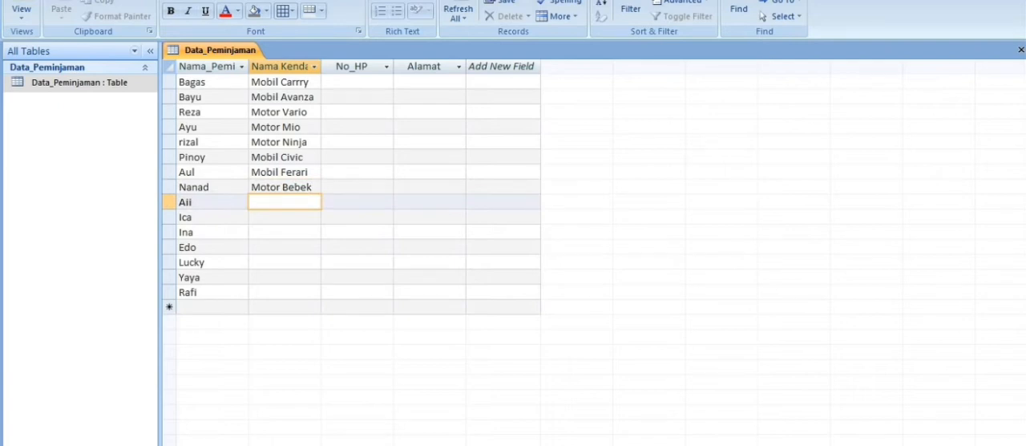
text(Mobil Pajero)
key(Down)
text(Motor S)
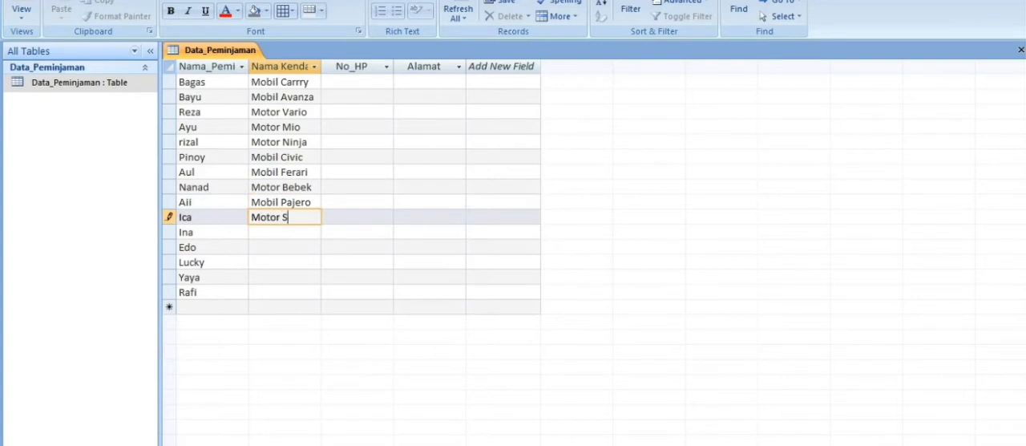
text(copy)
key(Down)
Fill Nama Kendaraan for the last five records with Mobil Jazz, Mobil BMW, Mobil Truk, Mobil Ayla and Mobil Brio.
text(Mobil Jazz)
key(Down)
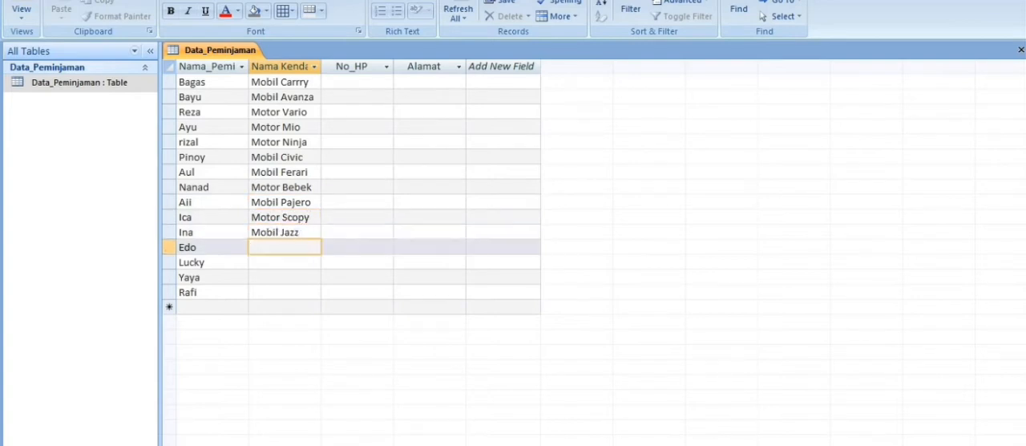
text(Mobil BMW)
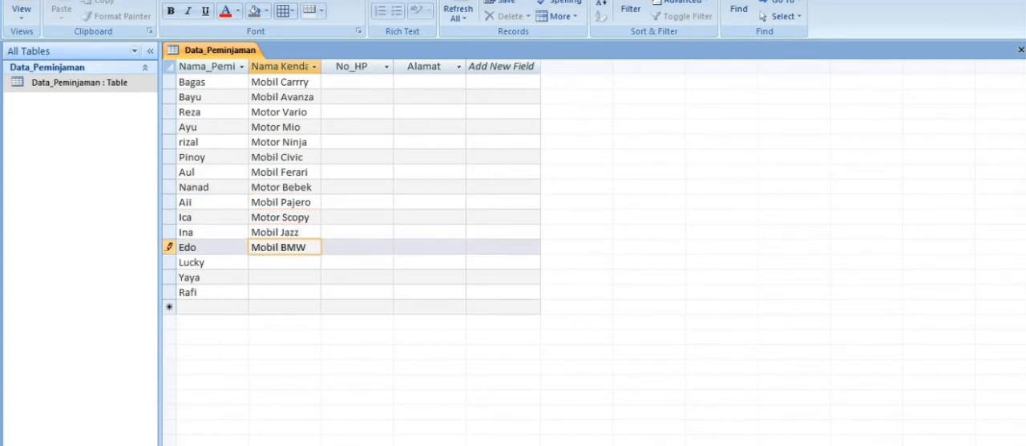
key(Down)
text(Mobil Truk)
key(Down)
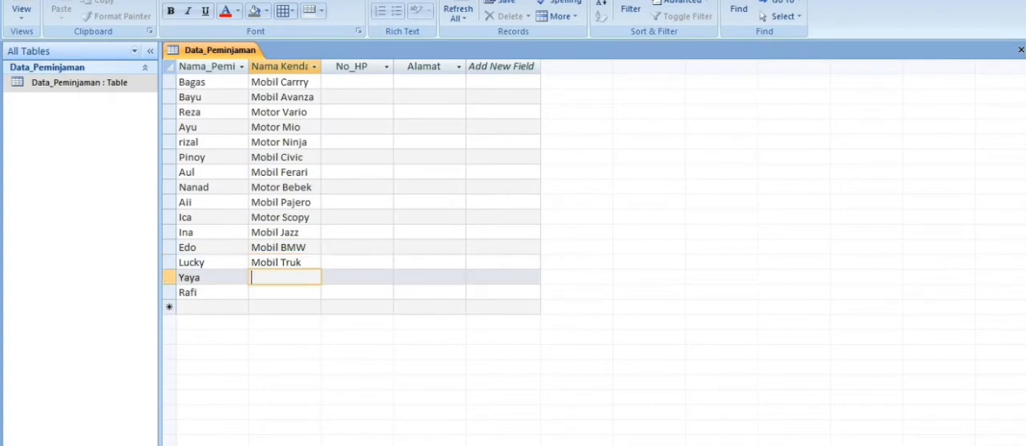
text(Mobil Ayla)
key(Down)
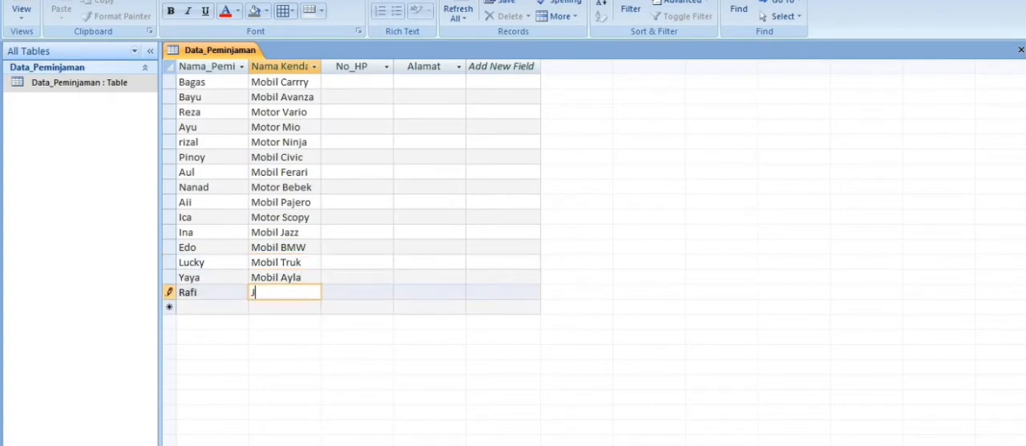
text(Mobil Brio)
Enter the borrowers' phone numbers in the No_HP field of the first five records.
click(358, 81)
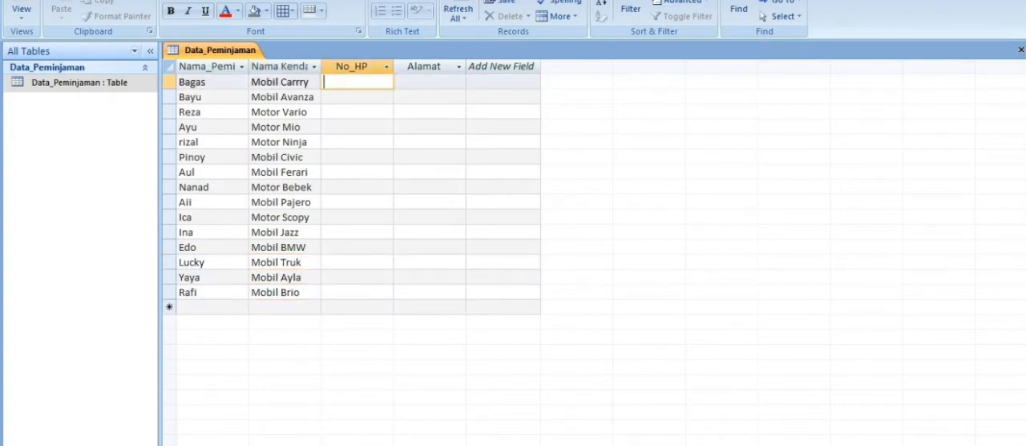
mouse_move(165, 444)
click(165, 417)
key(alt+Tab)
text(1111)
key(Down)
text(2222)
key(Down)
text(3333)
key(Down)
text(4444)
key(Down)
text(5555)
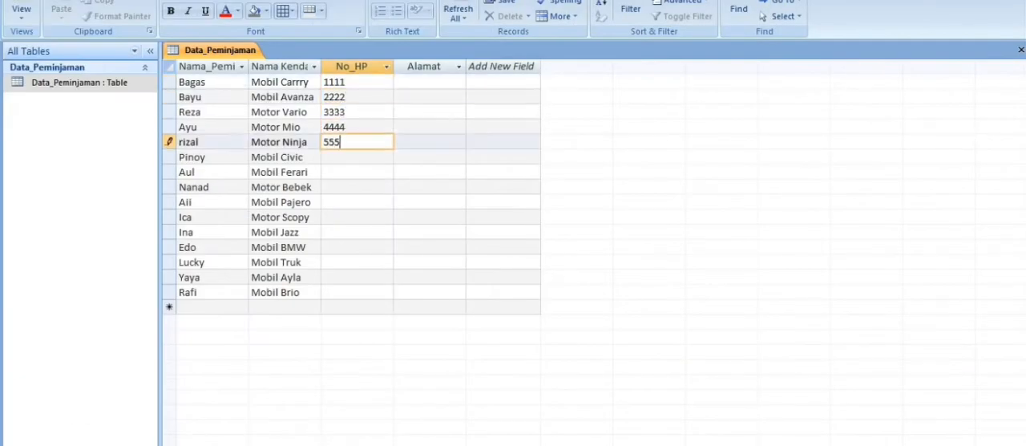
Enter the borrowers' phone numbers in the No_HP field of records six to nine.
key(Down)
text(6666)
key(Down)
text(7777)
key(Down)
text(8888)
Enter the borrowers' phone numbers in the No_HP field of the last six records.
key(Down)
text(9999)
key(Down)
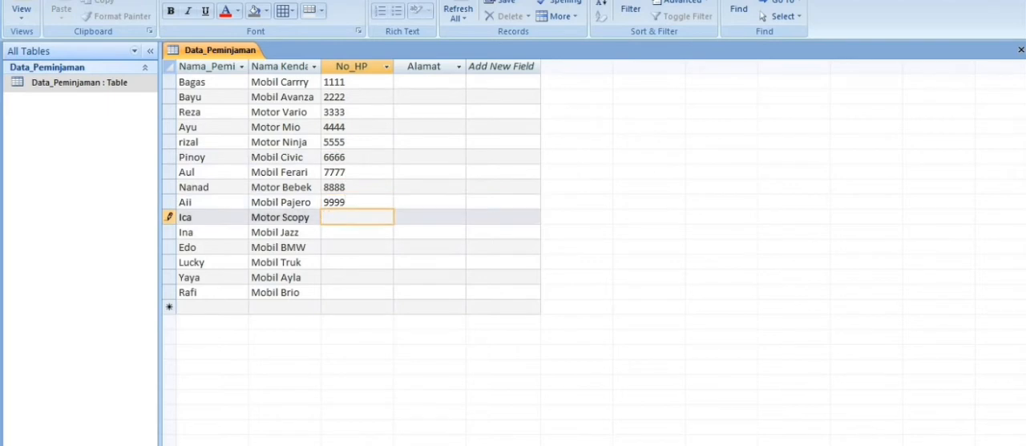
text(1010)
key(Down)
text(1212)
key(Down)
text(1313)
key(Down)
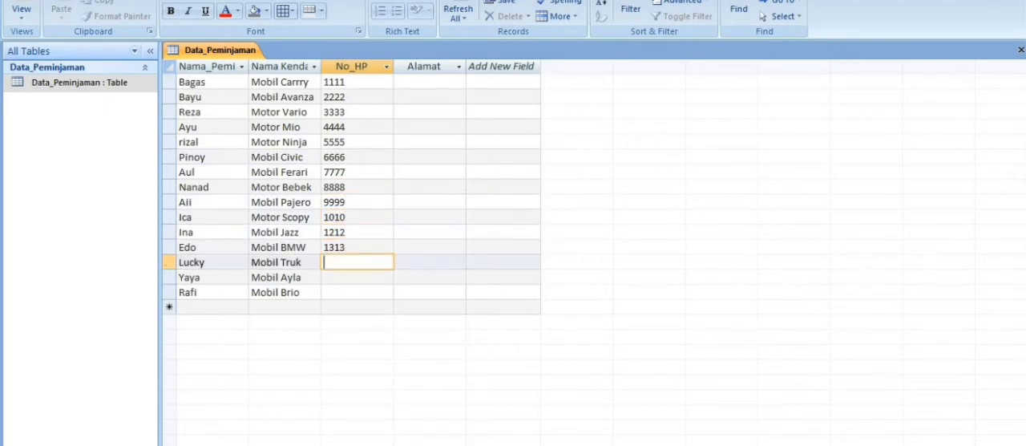
text(14141515)
key(Down)
text(1616)
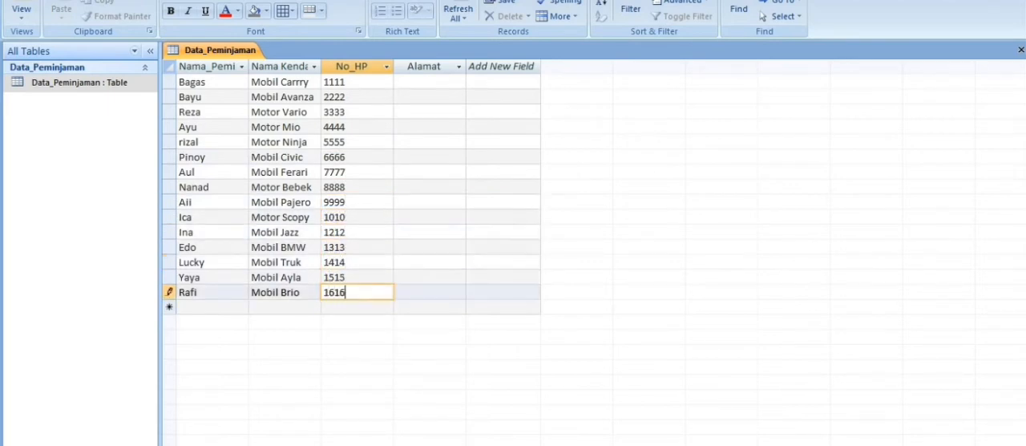
Enter the borrowers' addresses in the Alamat field of the first two records.
key(Right)
key(Up)
key(Up)
key(Up)
key(Up)
key(Up)
key(Up)
key(Up)
key(Up)
key(Up)
key(Up)
key(Up)
key(Up)
key(Up)
key(Up)
text(Pasa)
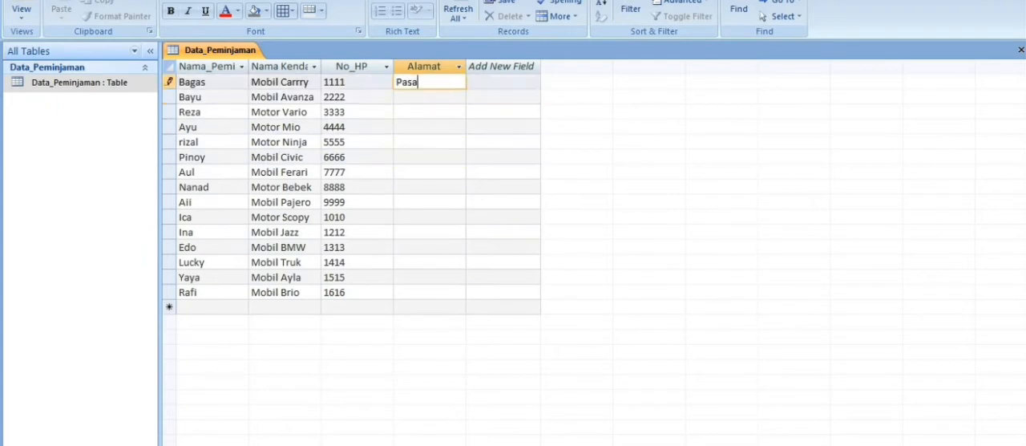
text(r Baru)
key(Down)
text(Trandam)
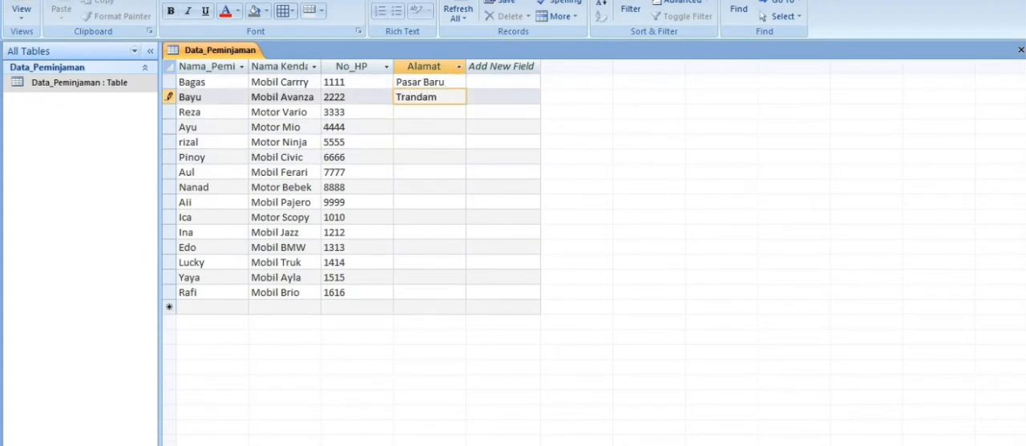
key(Down)
Enter the borrowers' addresses in the Alamat field of records three to five.
text(Ulak Karang)
key(Down)
text(Ind)
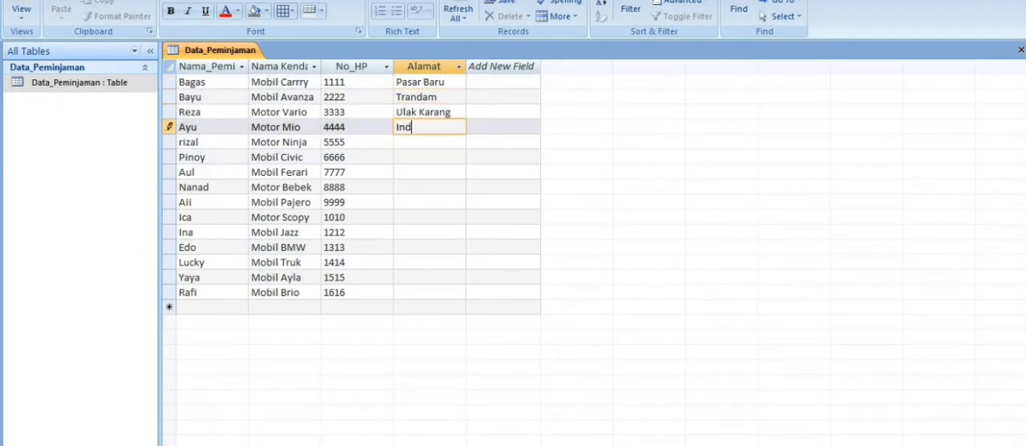
text(aruang)
key(Down)
text(Bandar baru)
key(Down)
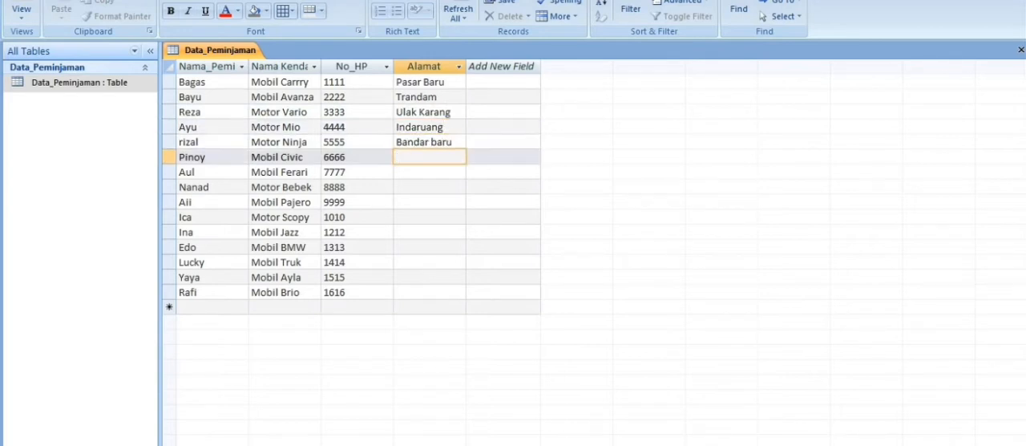
Enter the borrowers' addresses in the Alamat field of records six to ten.
text(zimbabwe)
key(Down)
text(Korut)
key(Down)
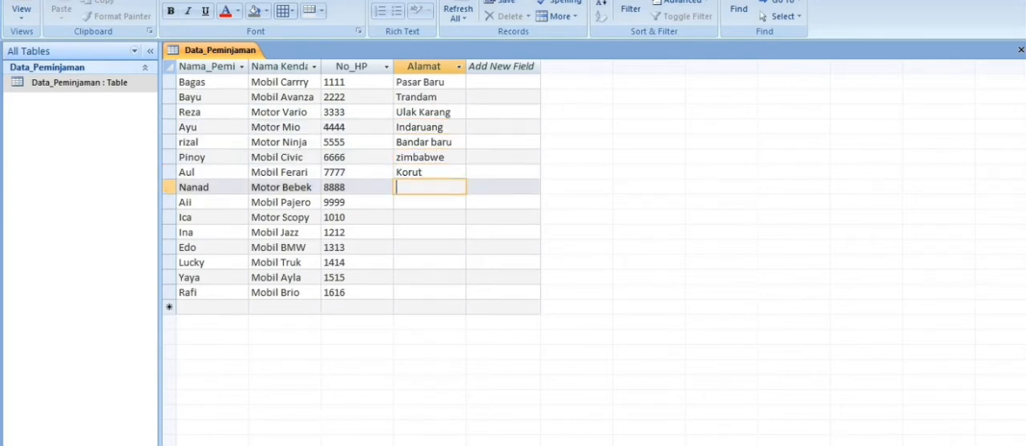
text(Jepang)
key(Down)
text(Arab)
key(Down)
text(Amer)
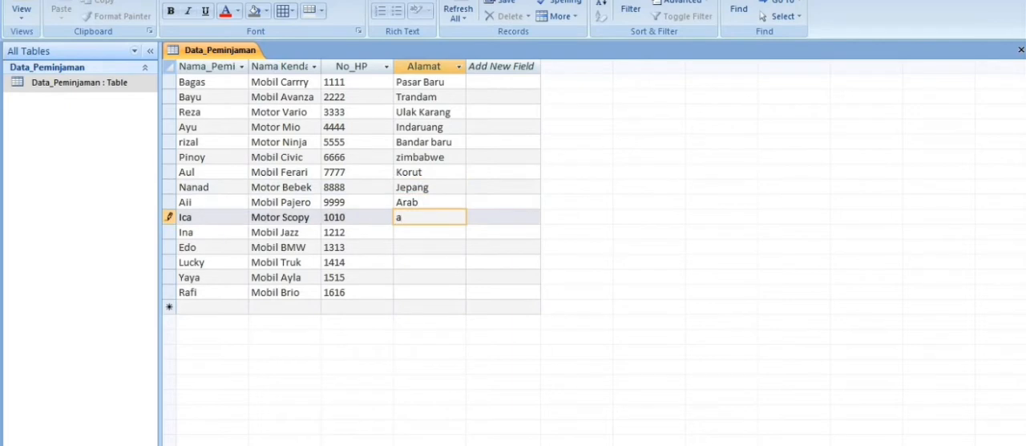
text(ika)
key(Down)
Enter the borrowers' addresses in the Alamat field of the last five records.
text(Korse)
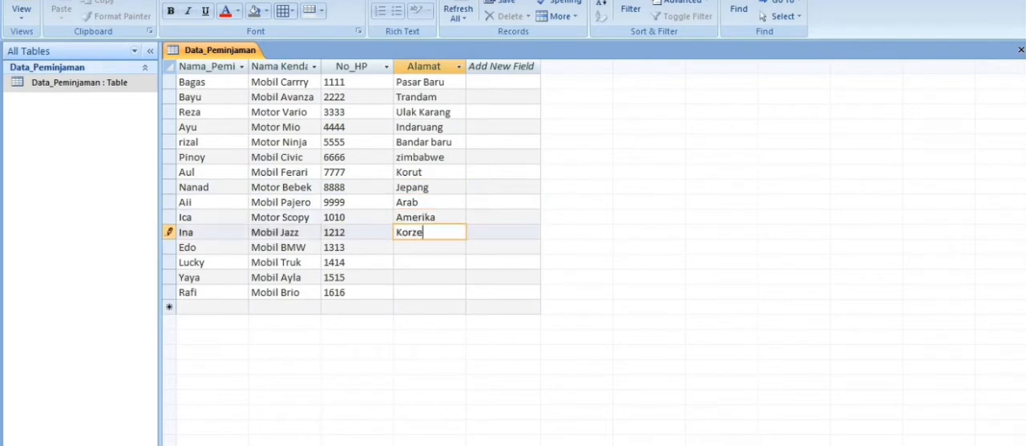
text(l)
key(Down)
text(Afrika)
key(Down)
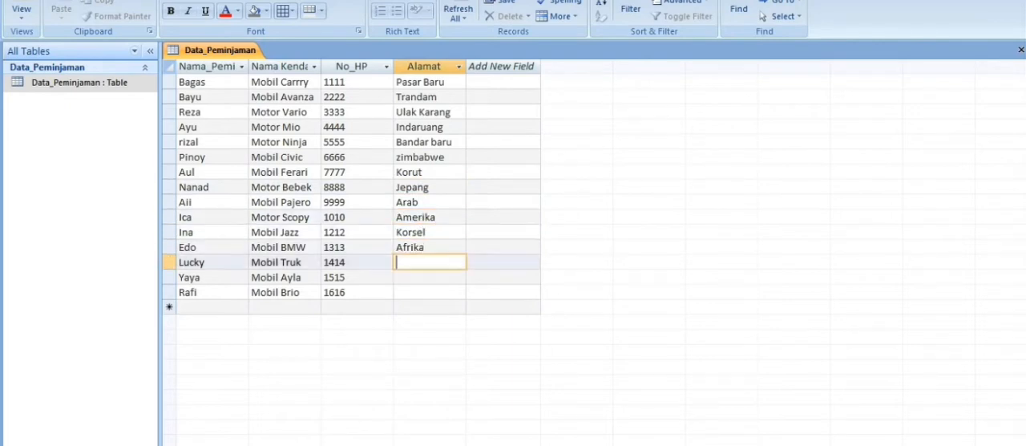
text(Timor Timur)
key(Down)
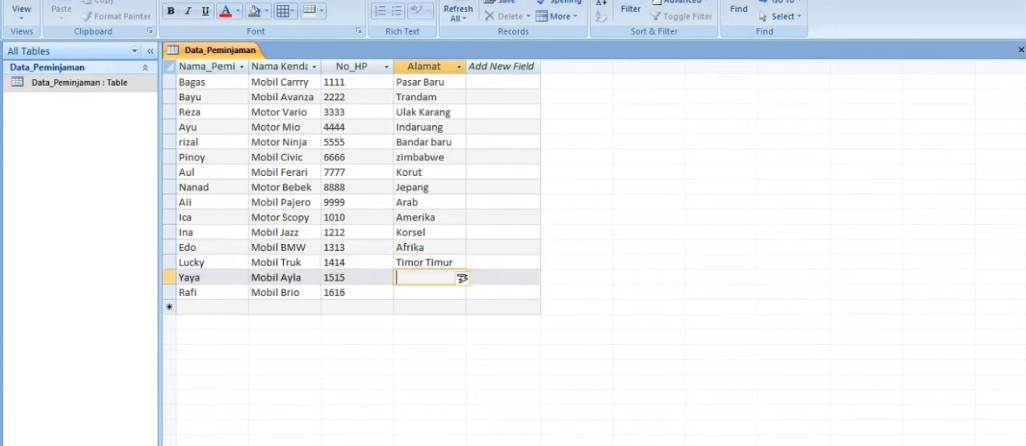
text(Malang)
key(Down)
text(Payakumbuh)
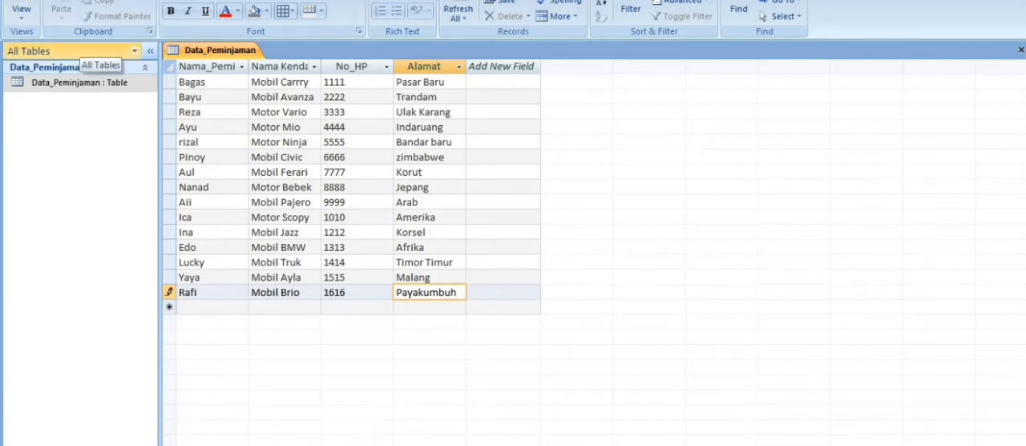
Create a table named Data_Kendaraam in Design View and name its first field Nama_kendaraan.
click(93, 0)
click(21, 8)
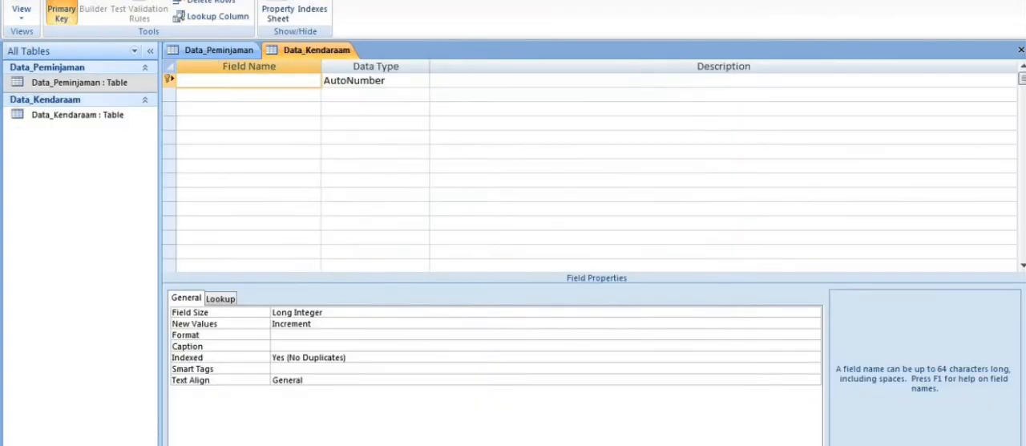
text(Nama_kendaraan)
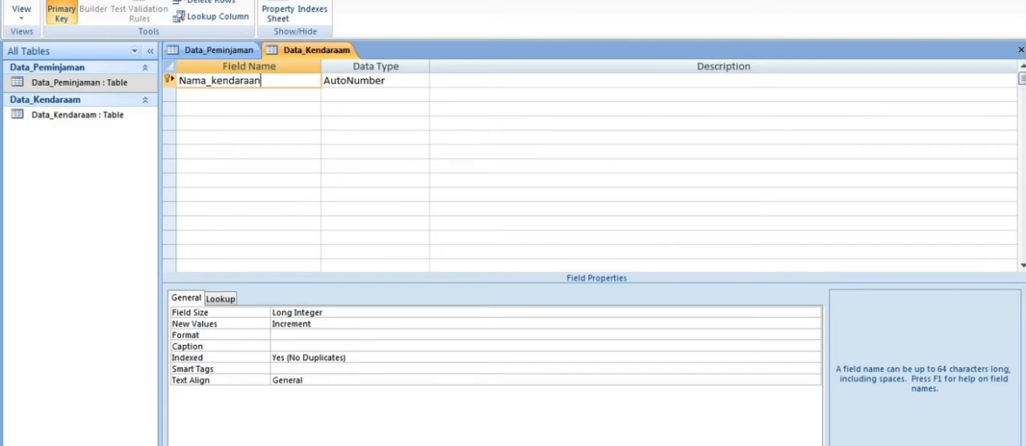
Add the fields Merk, Tahun and ketersedian below Nama_kendaraan.
key(Down)
text(Merk)
key(Down)
text(Tahun)
key(Down)
text(k)
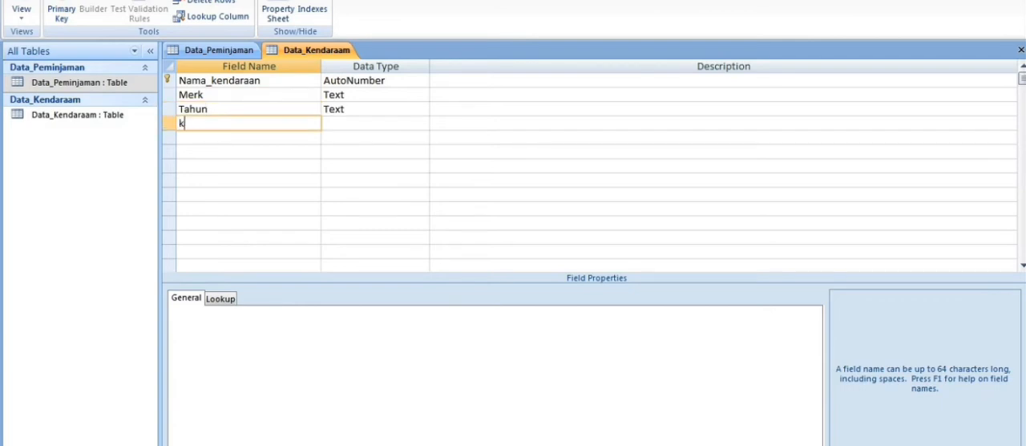
text(etersedian)
Set the data type of the Nama_kendaraan field to Text.
click(405, 80)
click(423, 80)
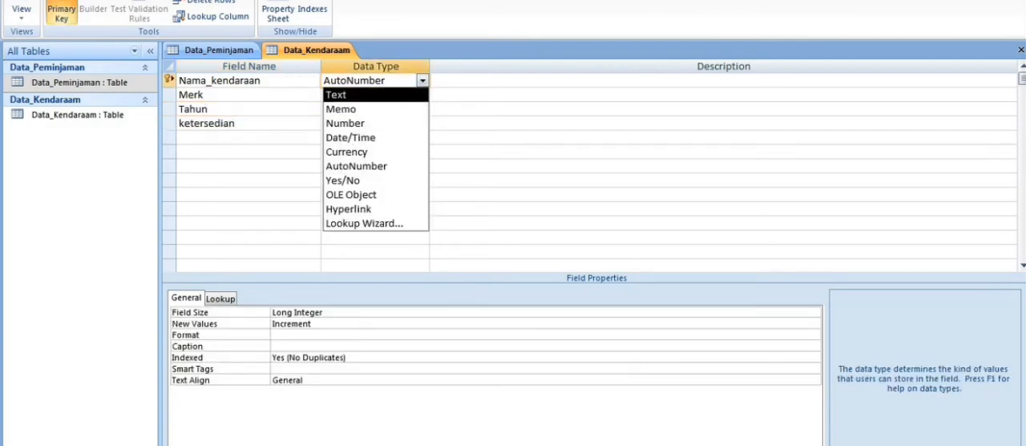
key(Return)
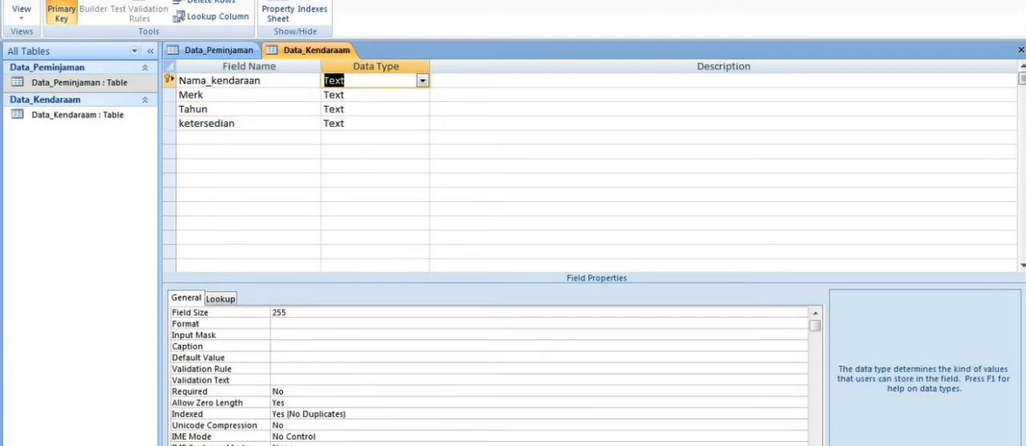
Start the Lookup Wizard for the ketersedian field and choose a manually entered list of values.
click(405, 123)
click(423, 124)
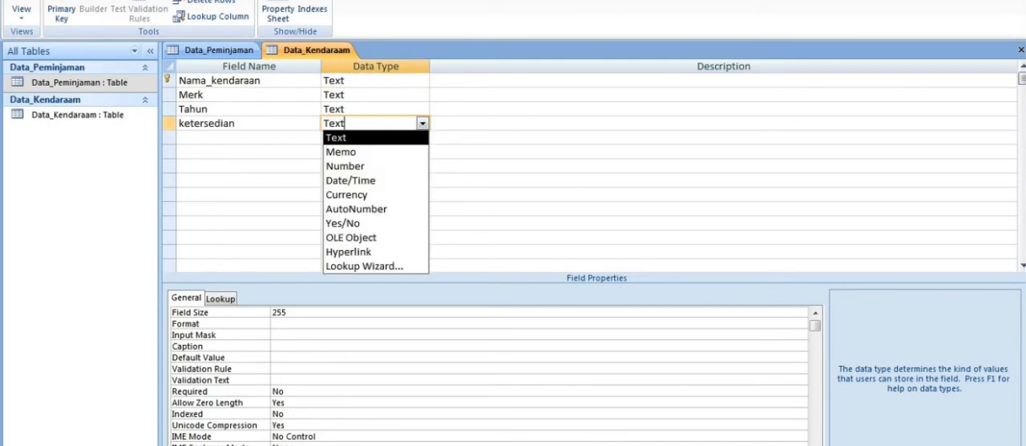
key(Down)
key(Down)
key(Down)
key(Down)
key(Down)
key(Down)
key(Down)
key(Down)
key(Down)
key(Return)
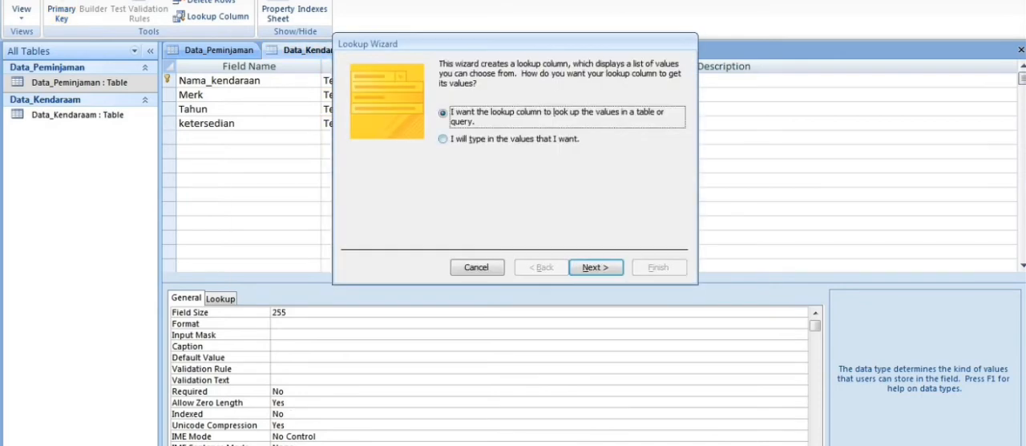
key(Down)
key(Return)
Enter TERSEDIA and TIDAKTERSEDIA as the lookup values and complete the wizard.
key(Tab)
text(TERSEDIA)
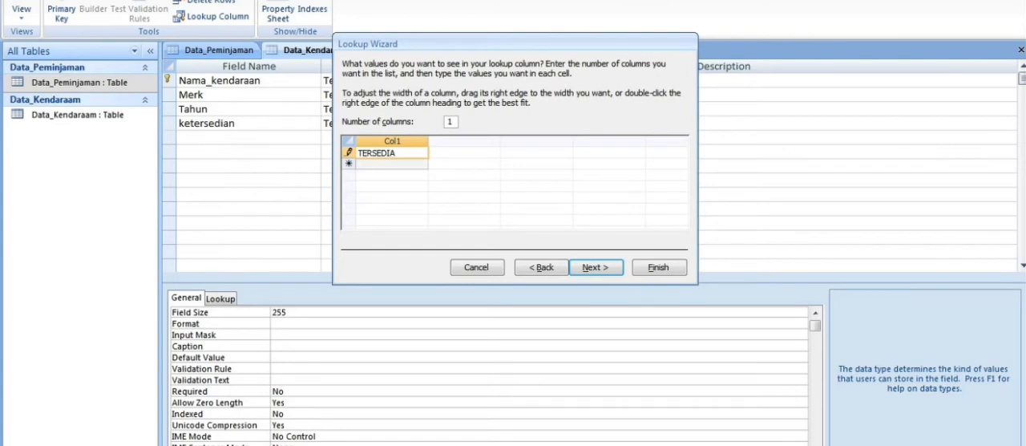
key(Down)
text(TIDAKTERSEDIA)
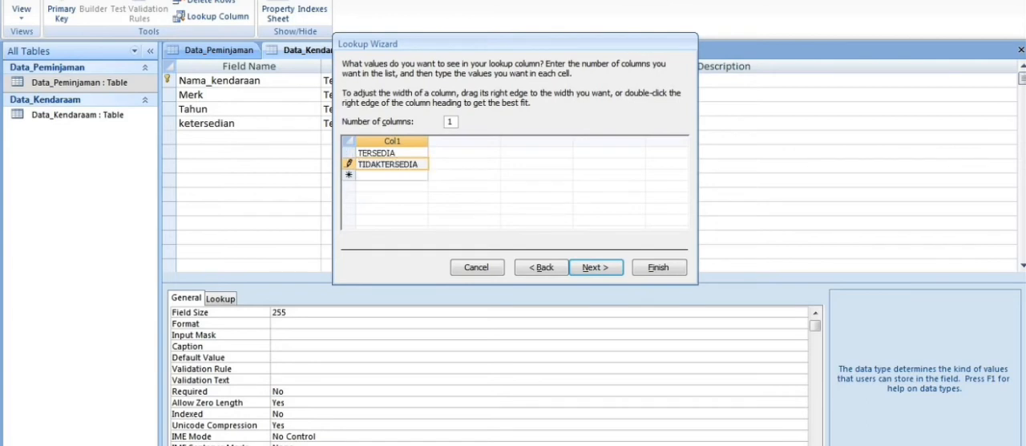
key(Return)
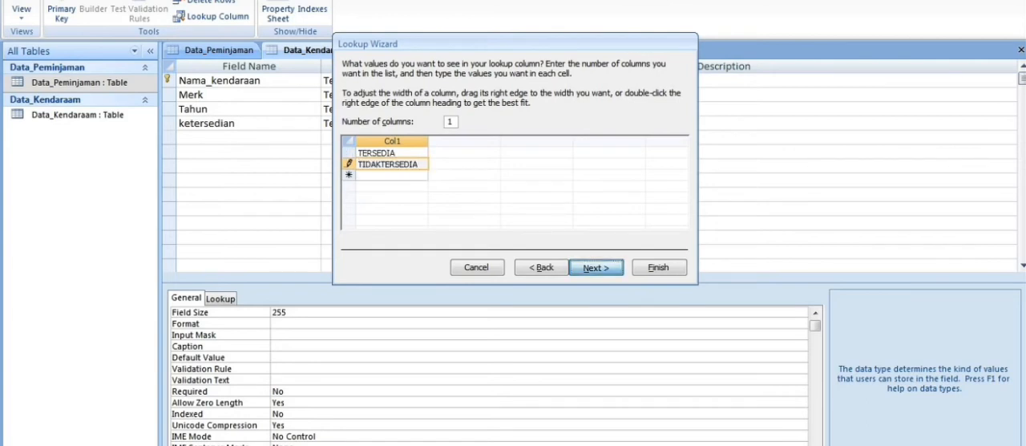
key(Return)
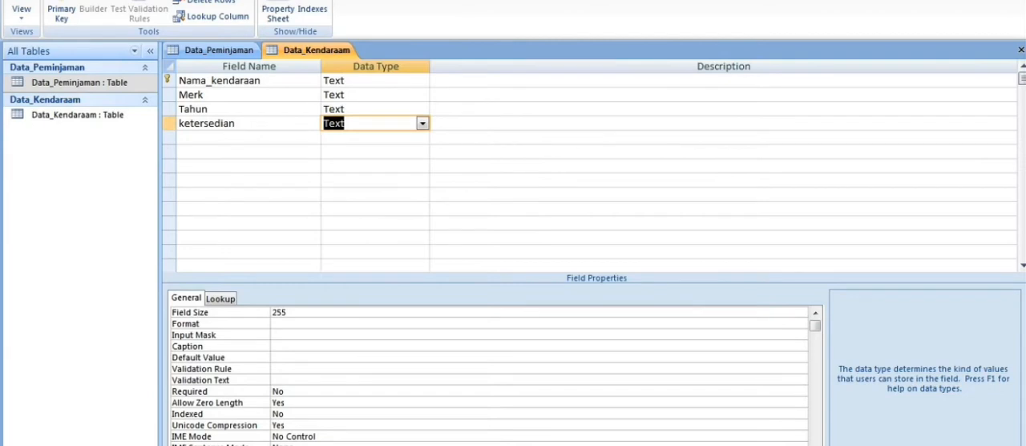
Save the Data_Kendaraam table design and open the table in Datasheet View.
double_click(80, 114)
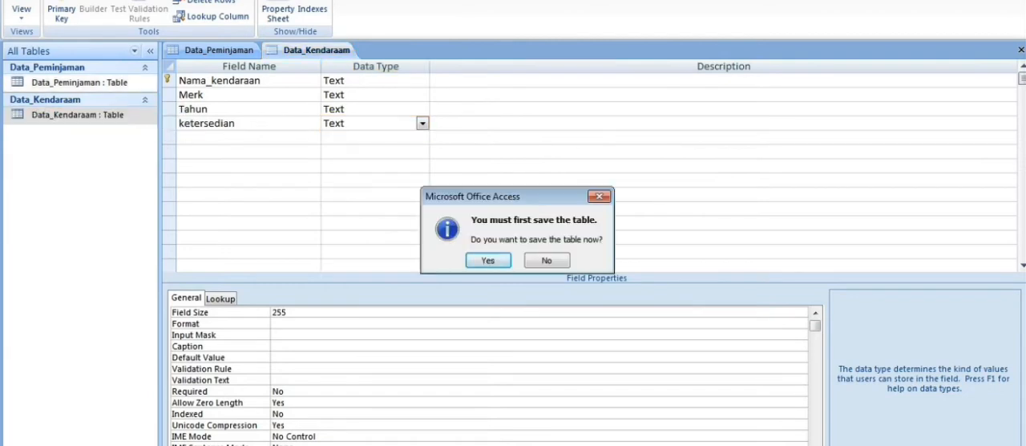
click(487, 260)
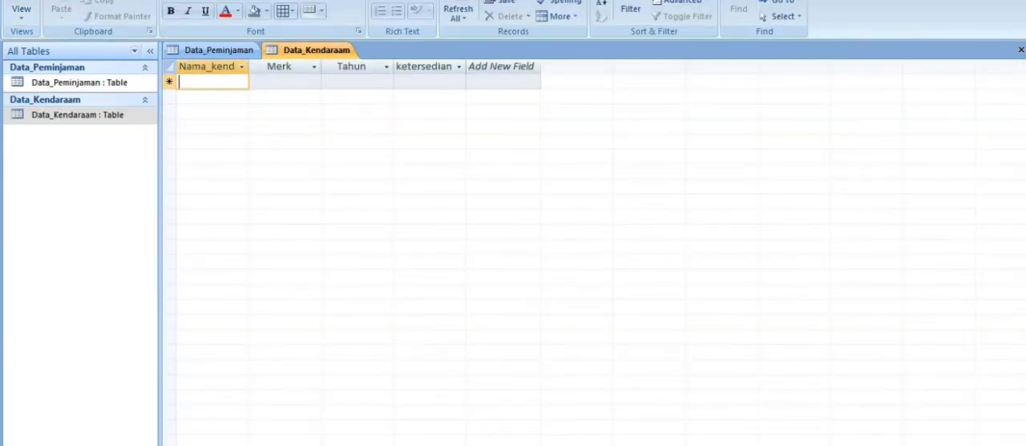
click(22, 16)
Enter Mobil Carry, Mobil avanza, Motor Vario and Motor Mio as the first four vehicle names in Data_Kendaraam.
text(Mobil Ca)
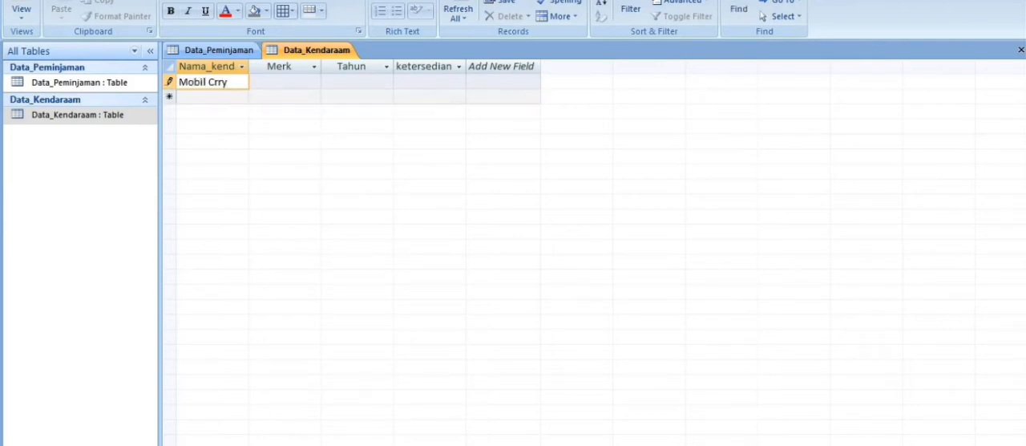
text(rry)
key(Down)
text(Mobil avanza)
key(Down)
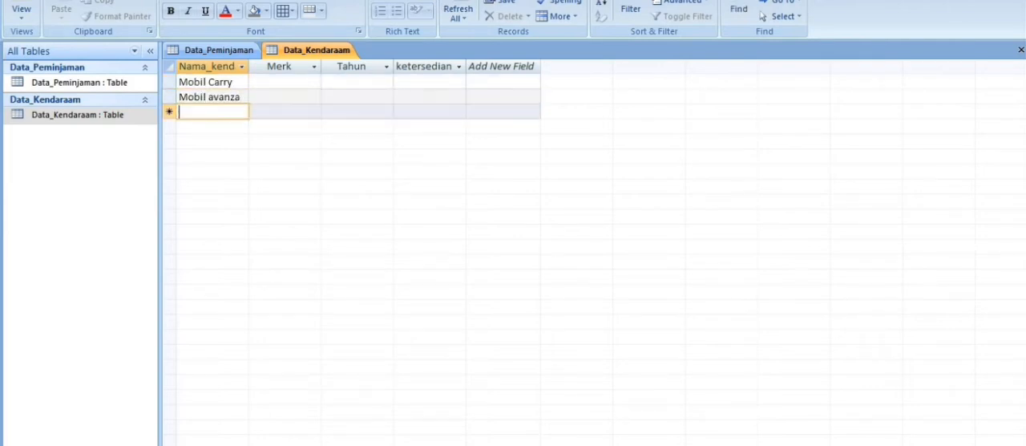
text(Motor Vario)
key(Down)
text(Motor Mio)
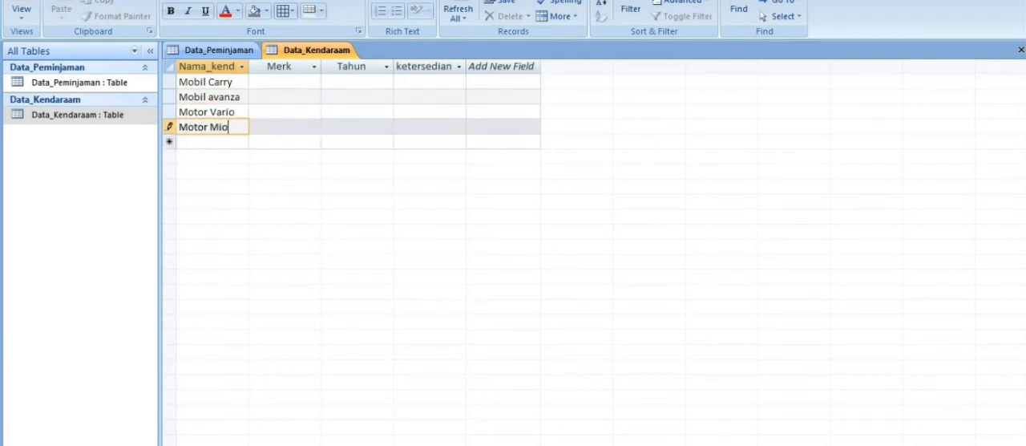
key(Down)
Add Motor Ninja, Mobil Civic, Mobil Ferari and Moto bebek as vehicle names five to eight.
text(Motor Ni)
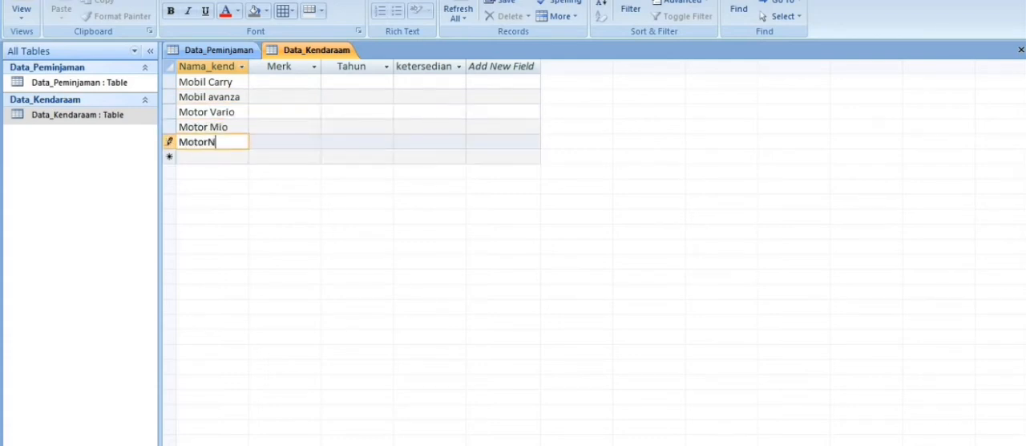
text(nja)
key(Down)
text(Mobil Civic)
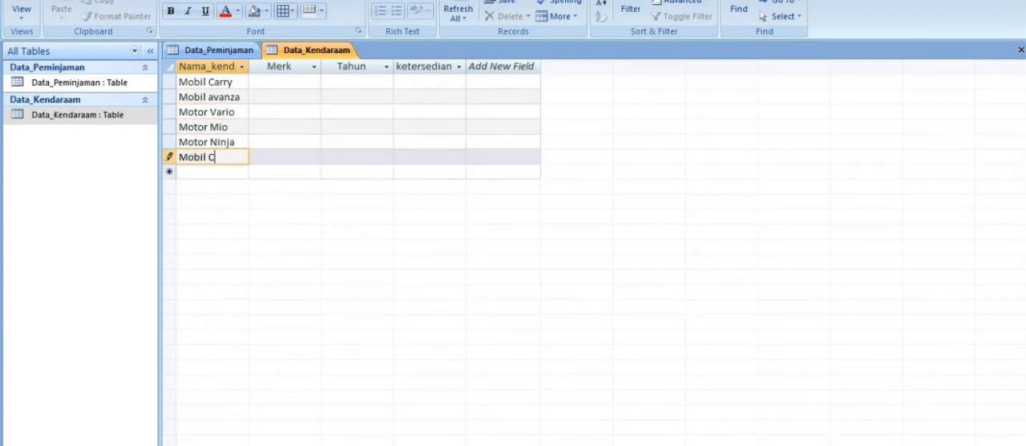
key(Down)
text(Mobil Ferari)
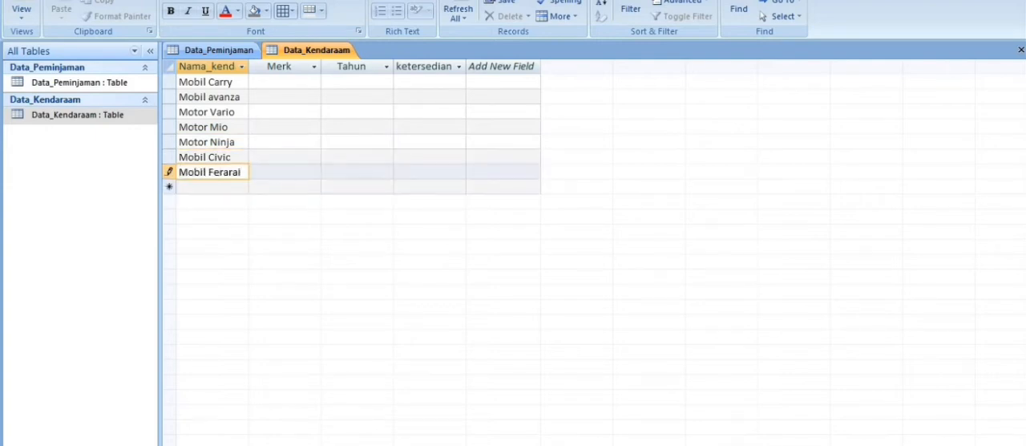
key(Down)
text(Moto bebek)
key(Down)
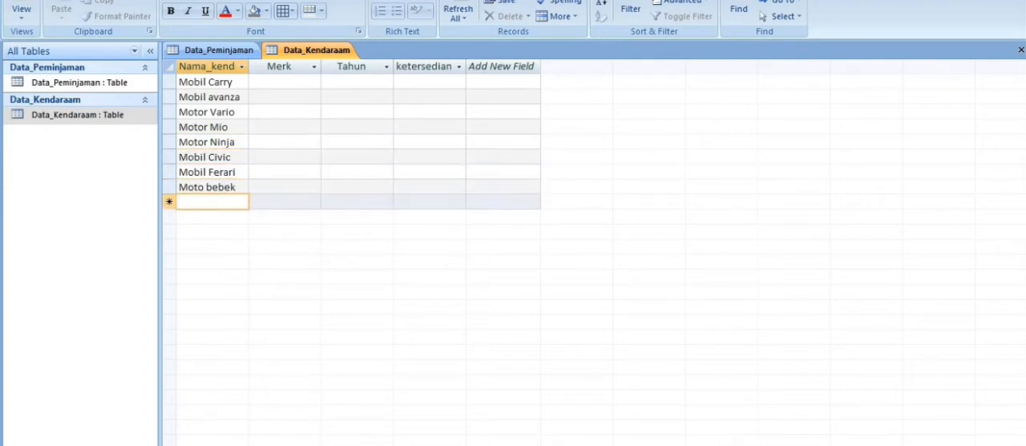
Add Mobil Pajero and Motor Scopy as the ninth and tenth vehicle names.
text(Mobil Pajero)
key(Down)
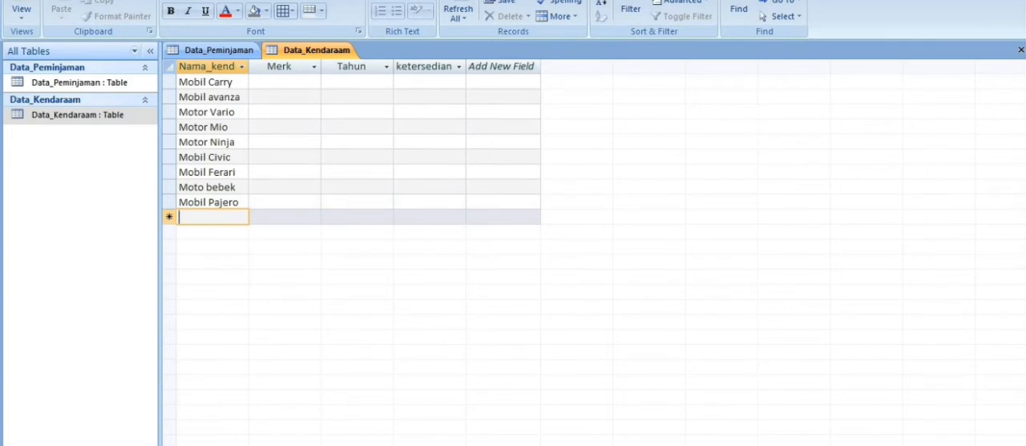
key(alt+Tab)
key(alt+Tab)
text(Motor)
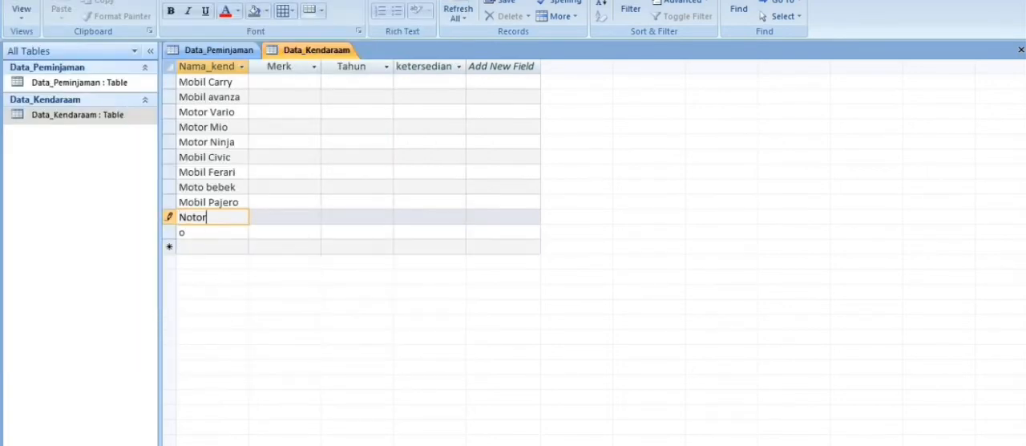
text( Scopy)
key(Down)
Add Mobil Jazz and Mobil BMW as the eleventh and twelfth vehicle names in Data_Kendaraam.
text(Mobil J)
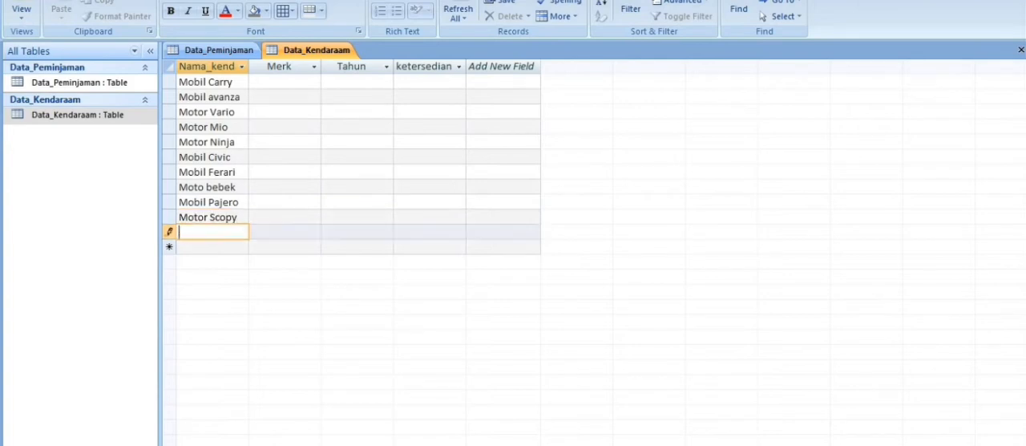
text(azz)
key(Down)
key(BackSpace)
key(BackSpace)
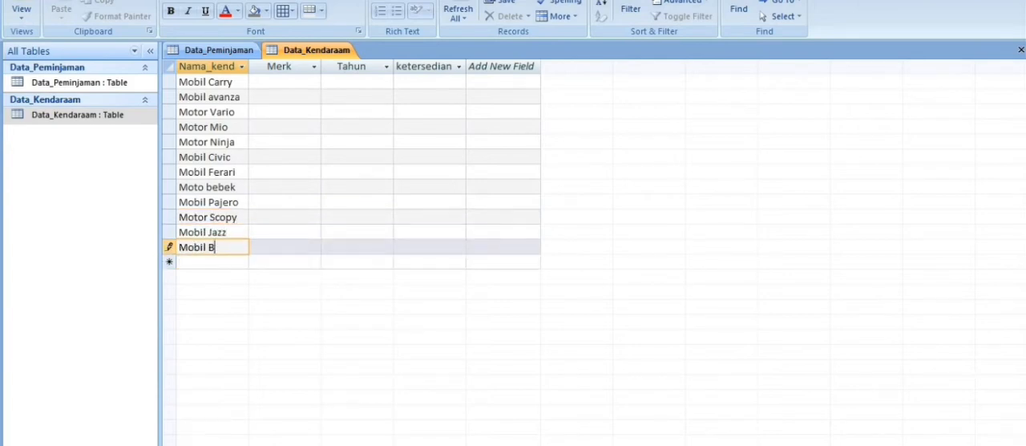
text(MW)
key(Return)
Add Mobil Truk, Mobil Ayla and Mobil Brio as the last three vehicle names.
text(Mobil Truk)
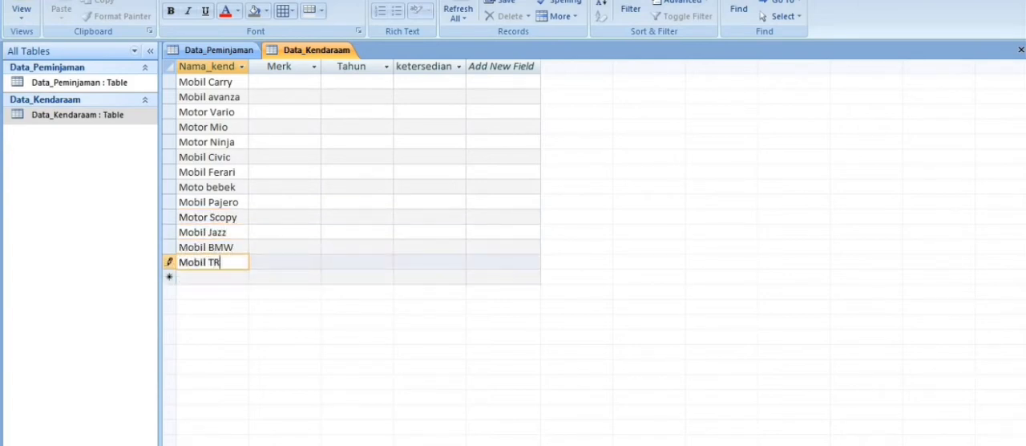
key(Return)
text(Mobil Ayla)
key(Return)
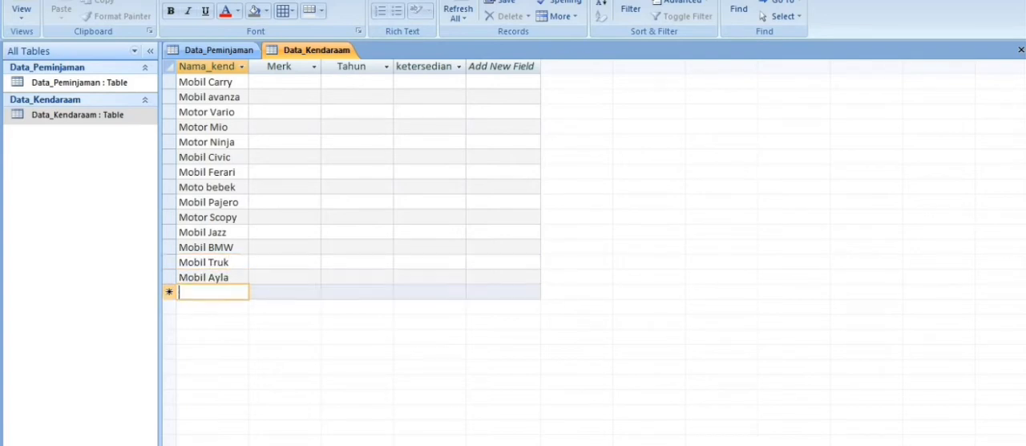
text(Mobil Brio)
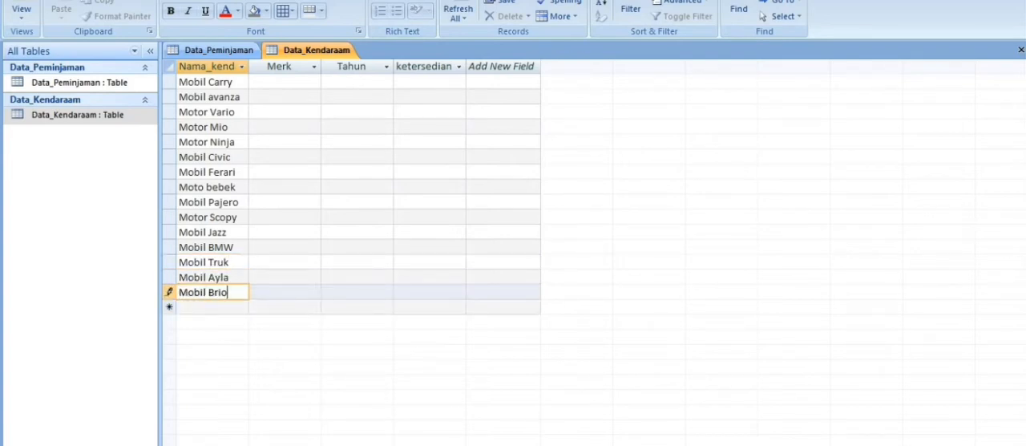
Enter the Merk values Suzuki for Mobil Carry, Toyota for Mobil avanza and Honda for Motor Vario.
click(284, 81)
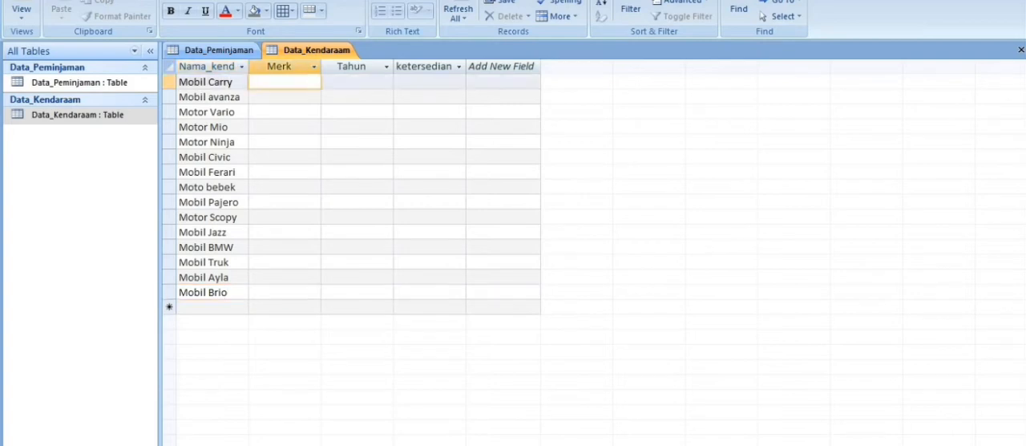
text(Suzuki)
key(Down)
text(Toyota)
key(Down)
text(Honda)
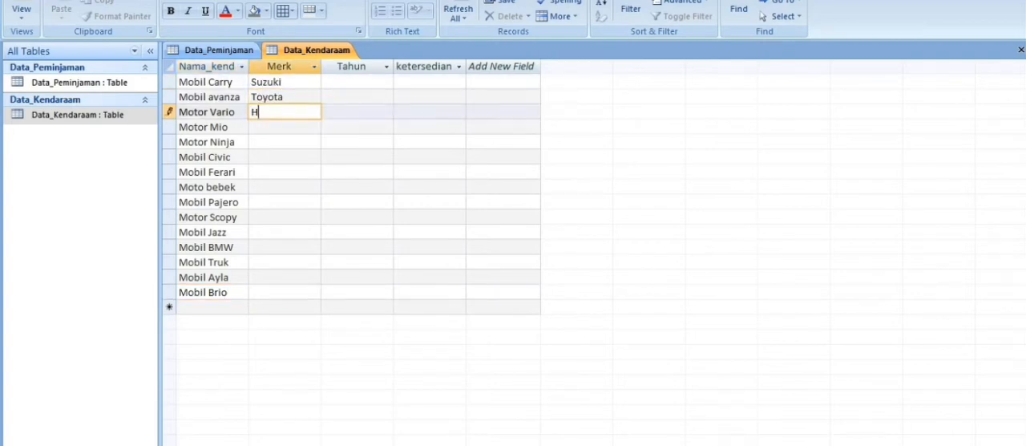
Enter Yamaha as the Merk of Motor Mio and Kawasaki as the Merk of Motor Ninja.
key(Down)
text(Yamaha)
key(Down)
text(Kaew)
key(BackSpace)
key(BackSpace)
text(wasaki)
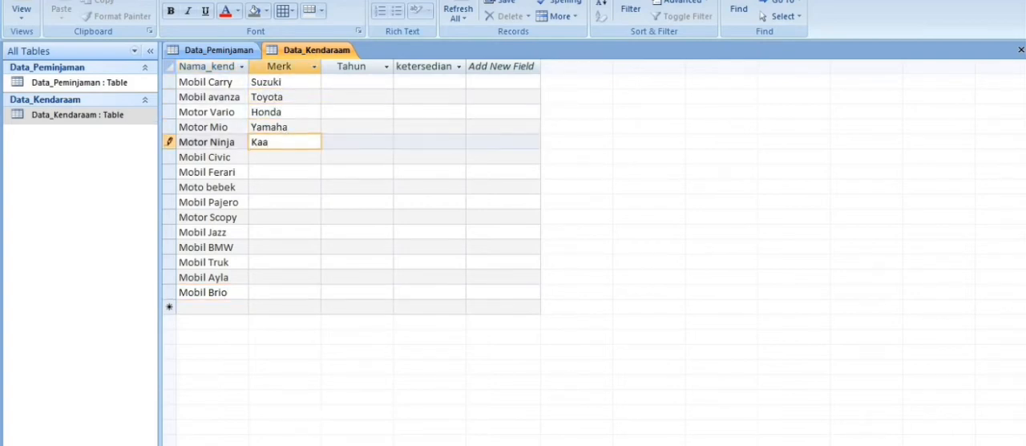
Enter the Merk values Toyota for Mobil Civic and Honda for both Mobil Ferari and Moto bebek.
key(Down)
text(Toyota)
key(Down)
text(Honda)
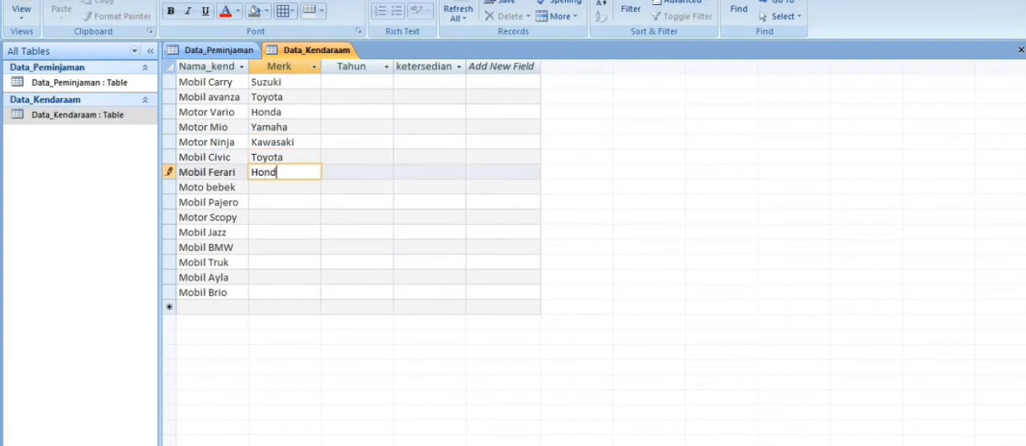
key(Down)
text(Honda)
Fill in Merk with Suzuki for Mobil Pajero and Mobil BMW, and Honda for Motor Scopy and Mobil Jazz.
key(Down)
text(Suzuki)
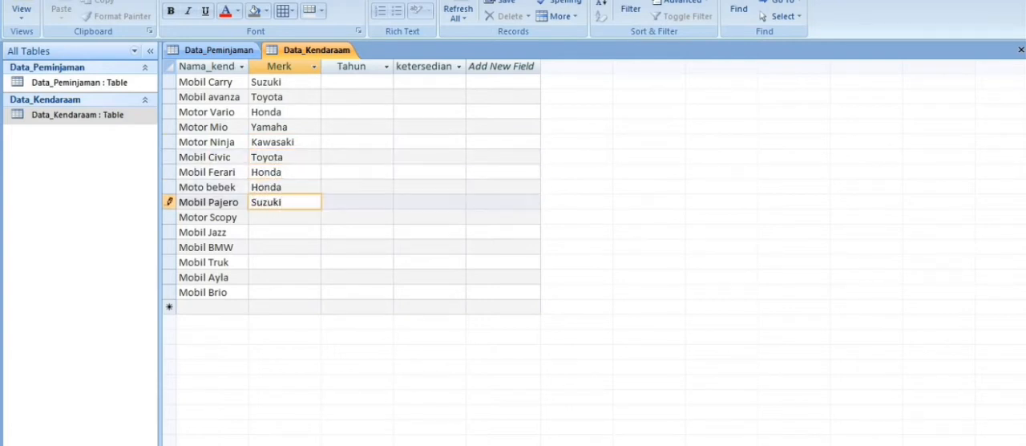
key(Down)
text(Honda)
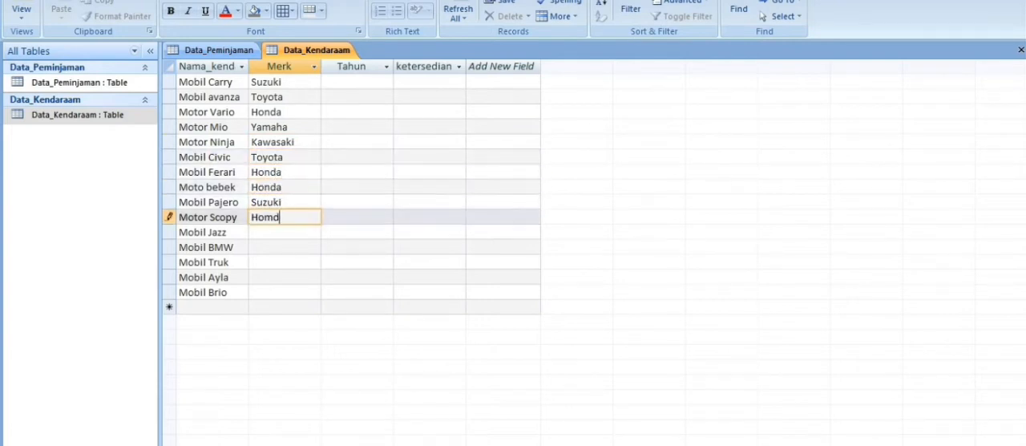
key(Down)
text(Honda)
key(Down)
text(Suzuki)
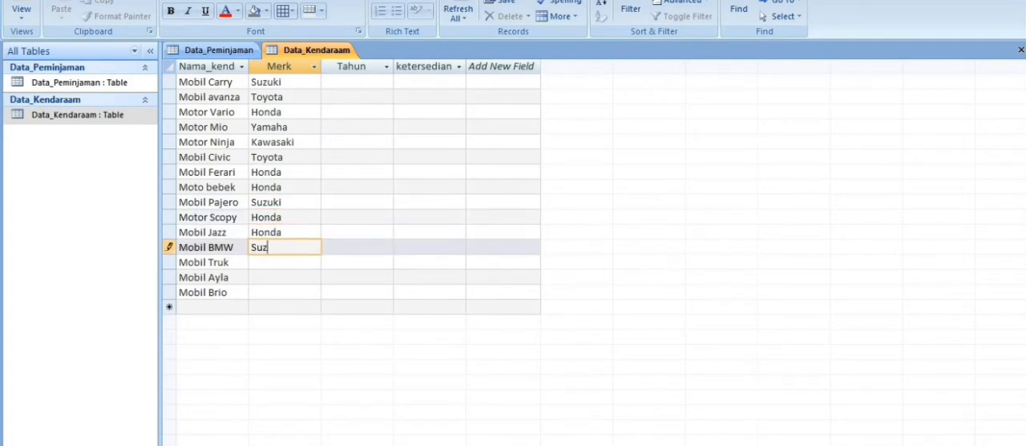
Complete the Merk column with yamaha for Mobil Truk and Honda for Mobil Ayla and Mobil Brio.
key(Down)
text(yamaha)
key(Down)
text(hod)
key(BackSpace)
key(BackSpace)
key(BackSpace)
text(Honda)
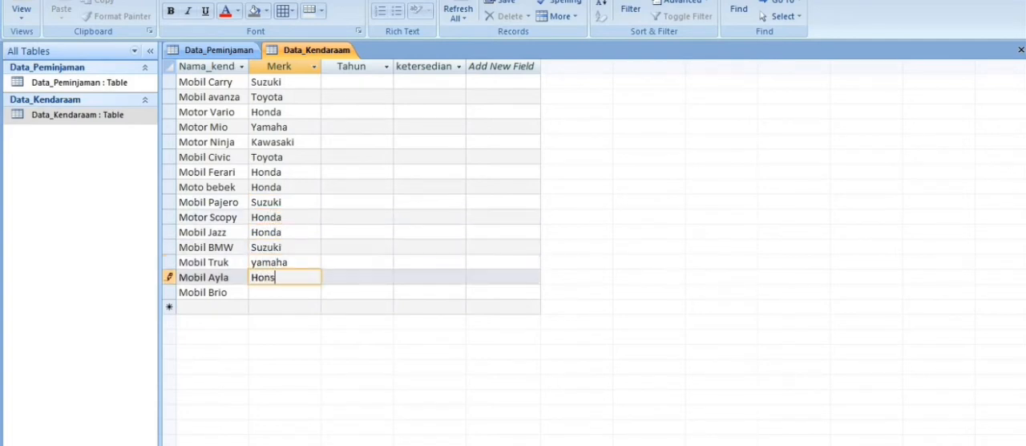
key(Down)
text(Honda)
Enter the Tahun values 2009 for Mobil Carry, 2011 for Mobil avanza and 2016 for Motor Vario.
click(357, 82)
text(2009)
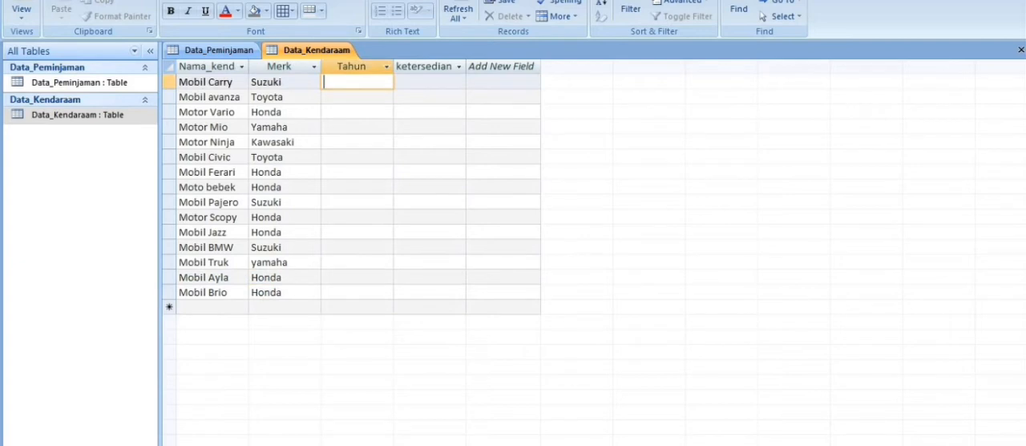
key(Down)
text(2011)
key(Down)
text(2016)
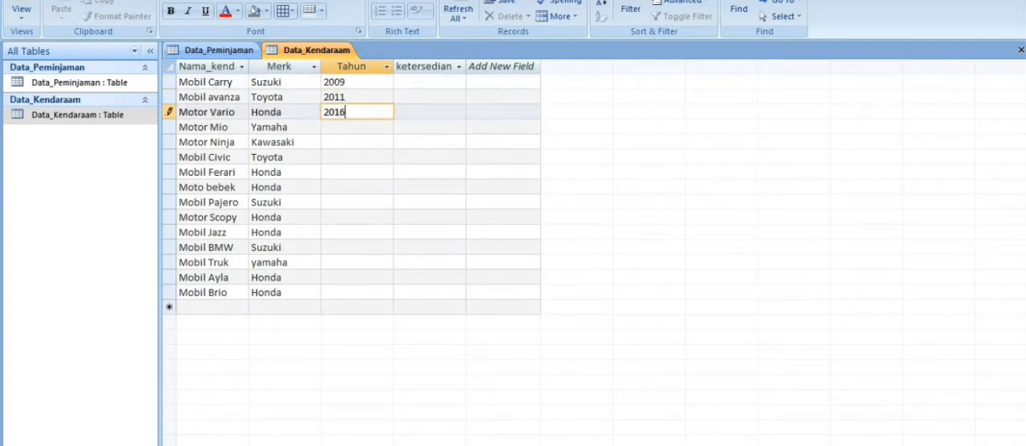
Enter the Tahun values 2015 for Motor Mio, 2016 for Motor Ninja and 2015 for Mobil Civic.
key(Down)
text(2015)
key(Down)
text(2016)
key(Down)
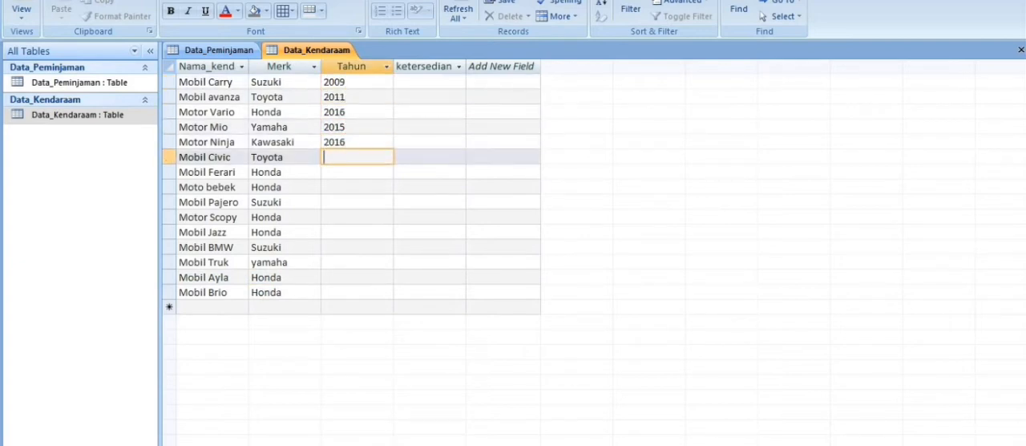
text(2015)
Enter the Tahun values 2016 for Mobil Ferari, 1999 for Moto bebek and 2017 for Mobil Pajero.
key(Down)
text(2016)
key(Down)
text(1999)
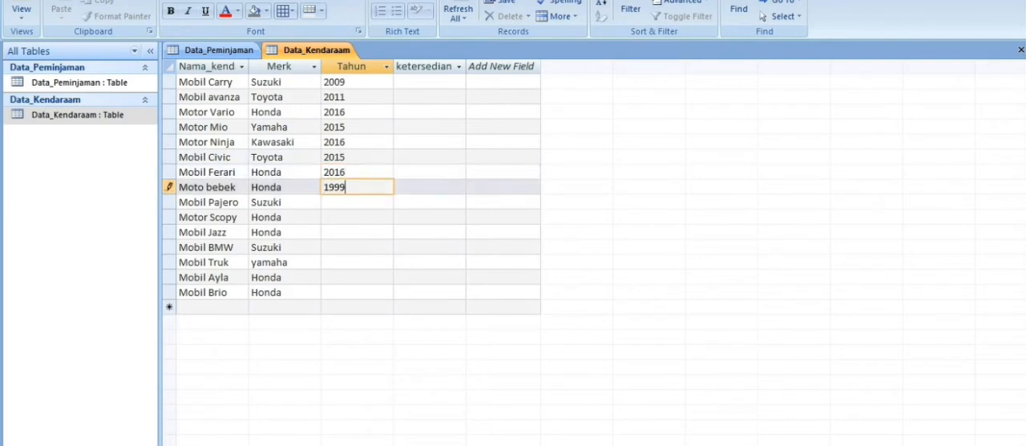
key(Down)
text(2017)
Enter the Tahun values 2014 for Motor Scopy, 2013 for Mobil Jazz and 2018 for Mobil BMW.
key(Down)
text(2014)
key(Down)
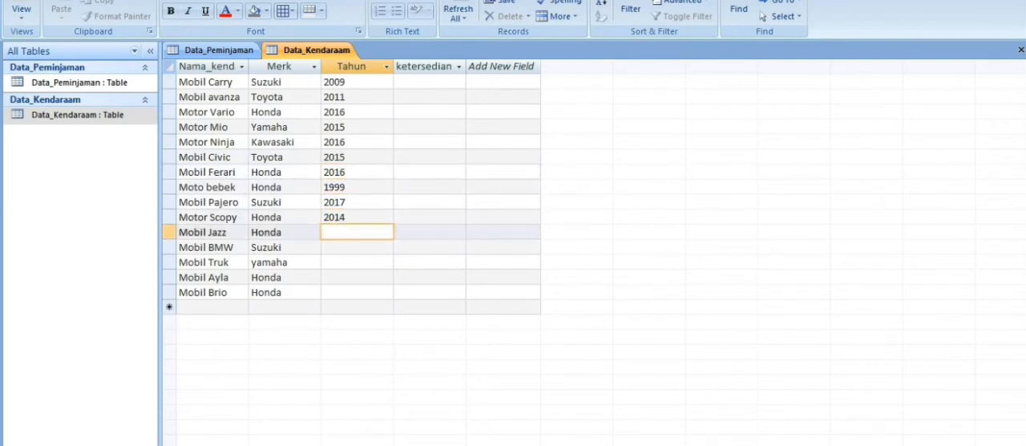
text(2013)
key(Down)
text(2018)
Complete the Tahun column with 1990 for Mobil Truk and 2012 for Mobil Ayla and Mobil Brio.
key(Down)
text(1990)
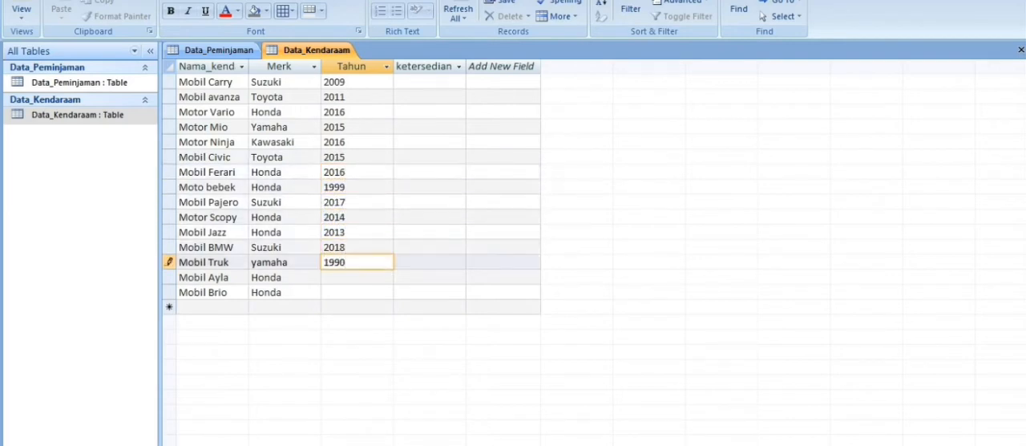
key(Down)
text(2012)
key(Down)
text(2012)
Set the ketersedian value of Mobil Carry to TERSEDIA.
click(449, 82)
click(459, 82)
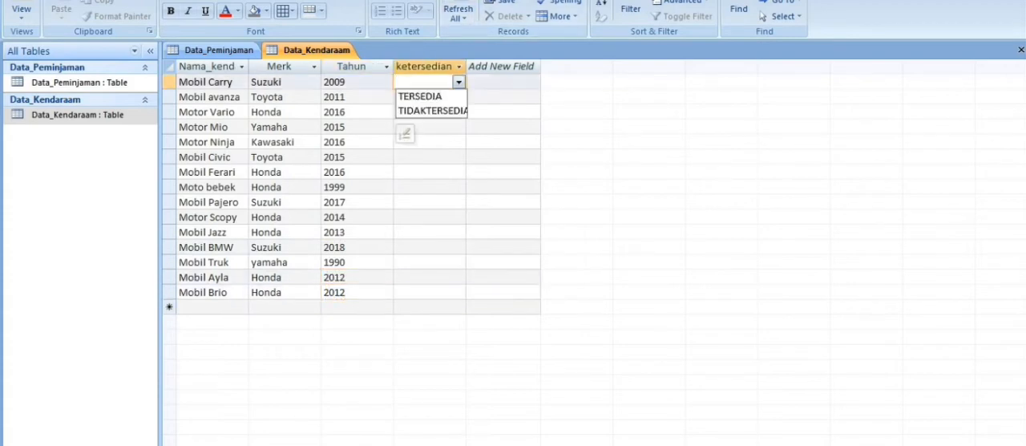
click(433, 110)
click(433, 112)
click(458, 97)
click(459, 82)
click(433, 96)
click(459, 97)
click(458, 97)
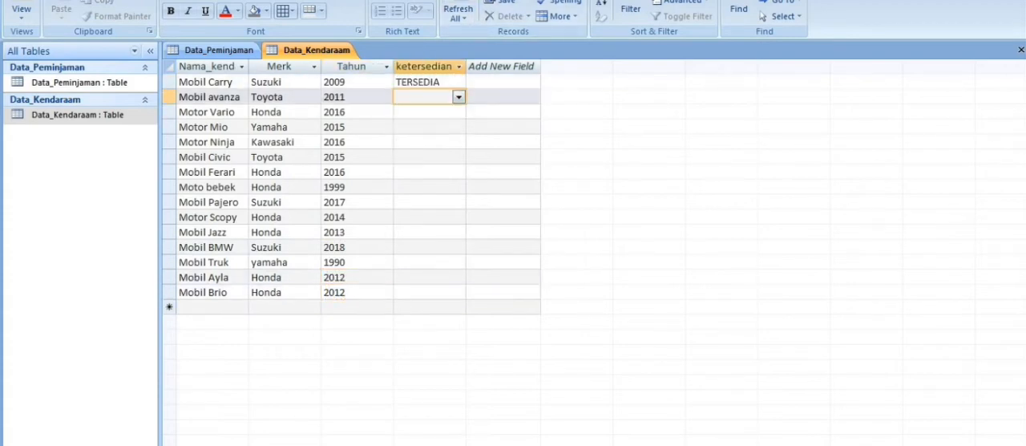
Set ketersedian to TIDAKTERSEDIA for Mobil Carry, TERSEDIA for Mobil avanza and TIDAKTERSEDIA for Motor Vario.
click(459, 82)
click(433, 111)
click(459, 97)
click(433, 111)
click(459, 112)
click(433, 141)
Set ketersedian to TERSEDIA for Motor Mio and Mobil Civic, and TIDAKTERSEDIA for Motor Ninja.
click(459, 126)
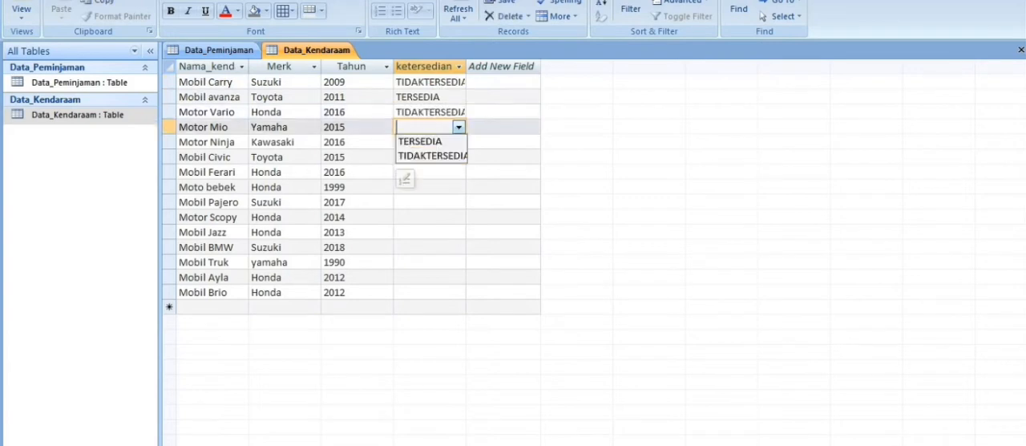
click(420, 141)
click(459, 142)
click(432, 171)
click(458, 157)
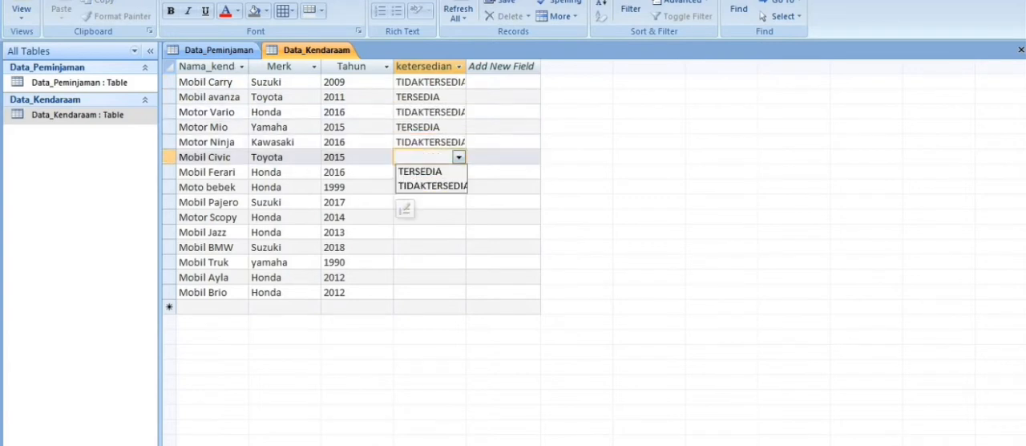
click(420, 172)
Set ketersedian to TERSEDIA for Mobil Ferari and TIDAKTERSEDIA for Moto bebek.
click(458, 172)
click(420, 186)
key(alt+Tab)
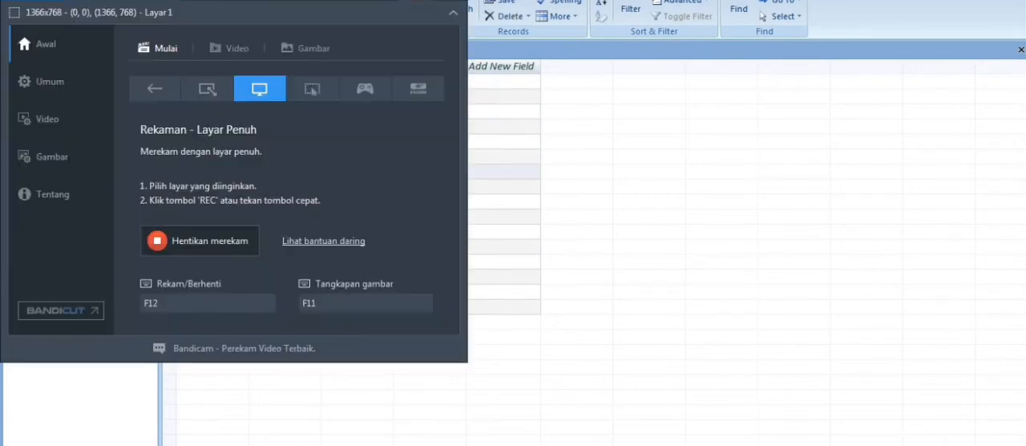
key(alt+Tab)
click(459, 187)
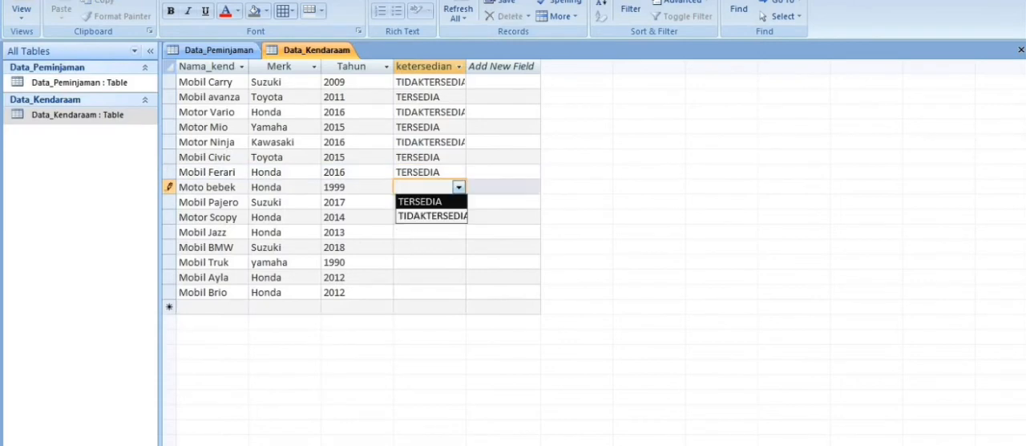
click(449, 216)
Set ketersedian to TERSEDIA for Mobil Pajero and Mobil Jazz, and TIDAKTERSEDIA for Motor Scopy.
click(459, 217)
click(459, 202)
click(421, 217)
click(459, 217)
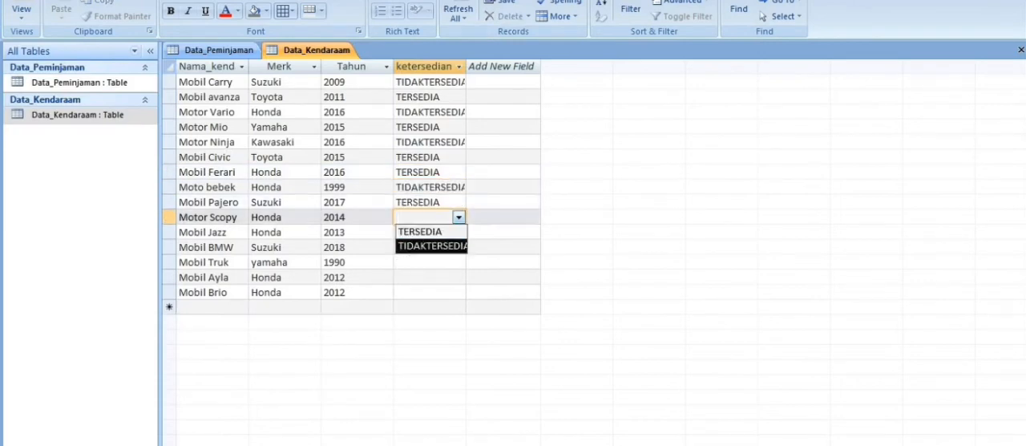
click(433, 246)
click(458, 232)
click(420, 247)
Set ketersedian to TERSEDIA for Mobil BMW and TIDAKTERSEDIA for Mobil Truk.
click(459, 247)
click(454, 262)
click(459, 262)
click(449, 291)
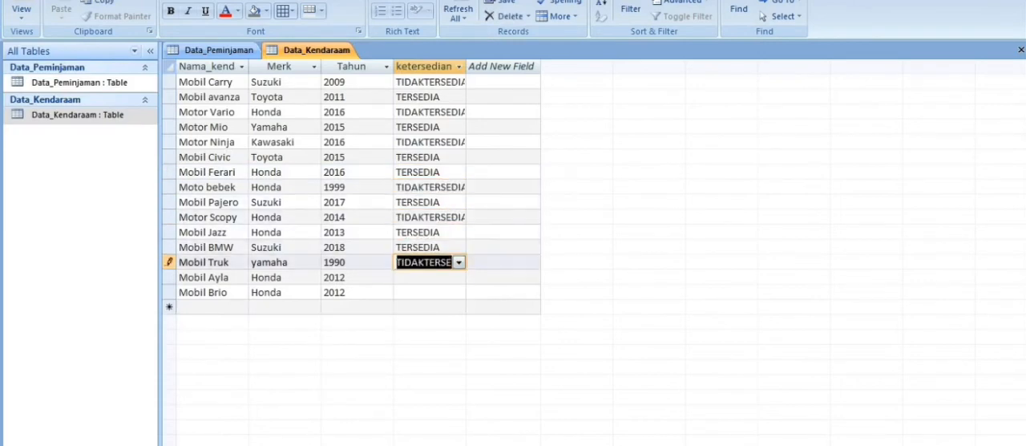
Set ketersedian to TERSEDIA for Mobil Ayla and TIDAKTERSEDIA for Mobil Brio.
click(458, 277)
click(454, 292)
click(459, 293)
click(459, 293)
click(459, 292)
click(433, 322)
Create a new query in Design View and add the Data_Peminjaman and Data_Kendaraam tables to it.
click(88, 1)
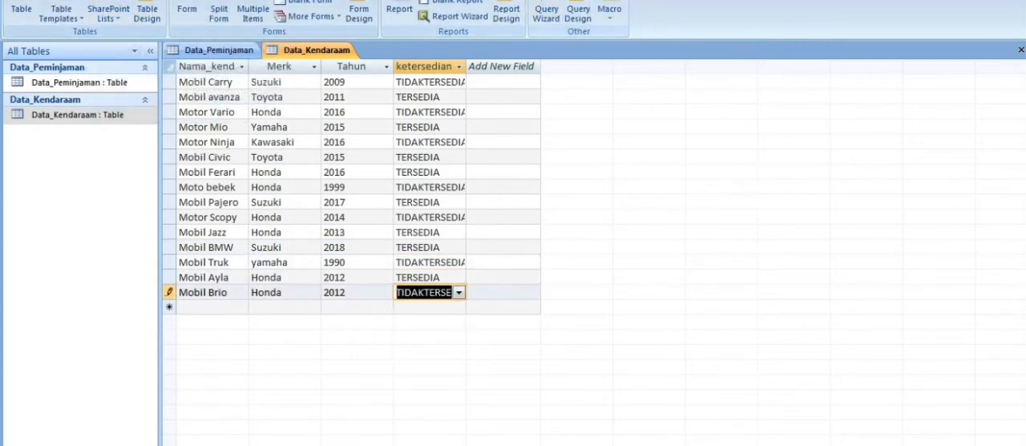
click(578, 13)
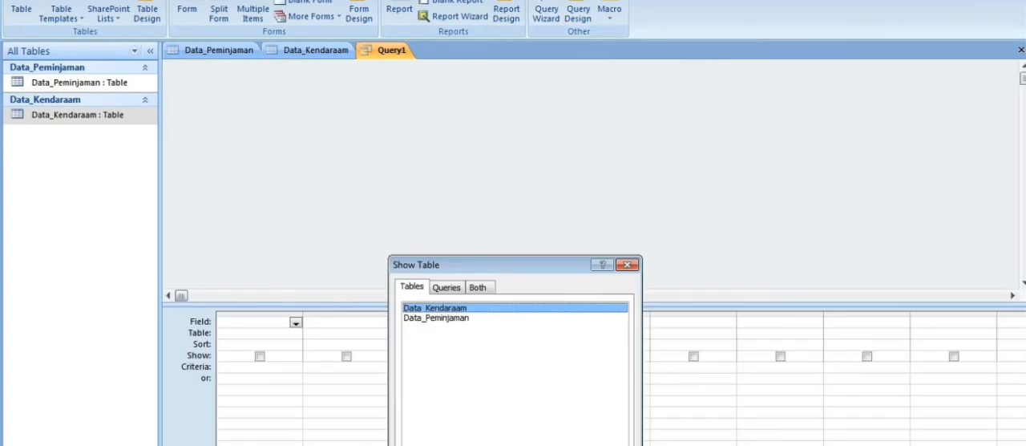
click(436, 318)
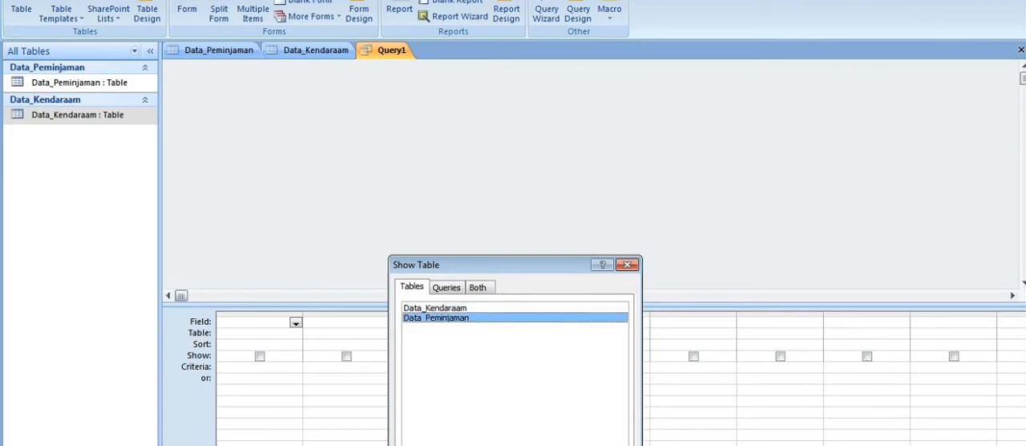
key(alt+a)
double_click(434, 308)
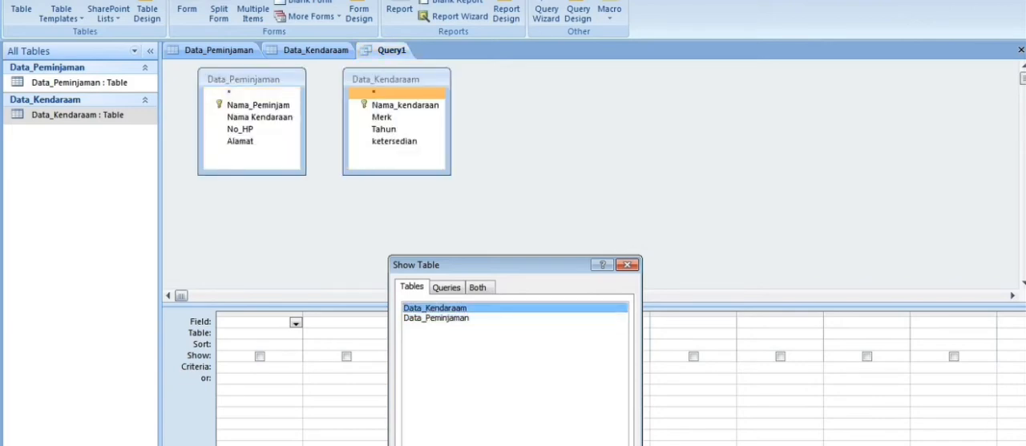
key(alt+c)
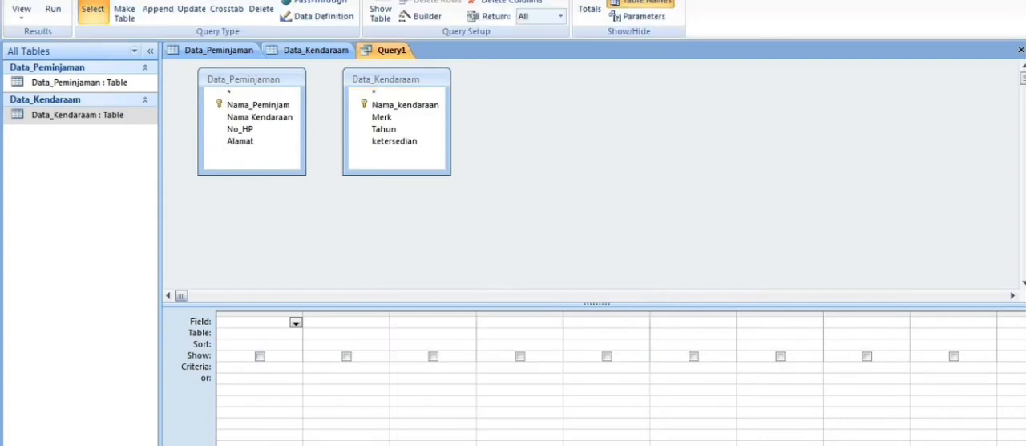
Add the Data_Peminjaman fields Nama_Peminjam, Nama Kendaraan, No_HP and Alamat to the query grid.
double_click(258, 105)
double_click(259, 117)
double_click(240, 129)
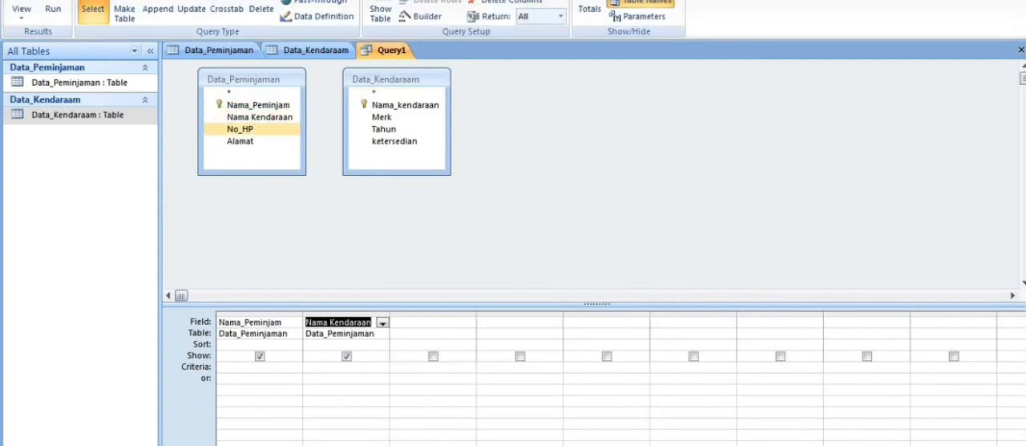
double_click(241, 141)
Add the Data_Kendaraam fields Nama_kendaraan, Merk, Tahun and ketersedian to the query grid.
click(393, 93)
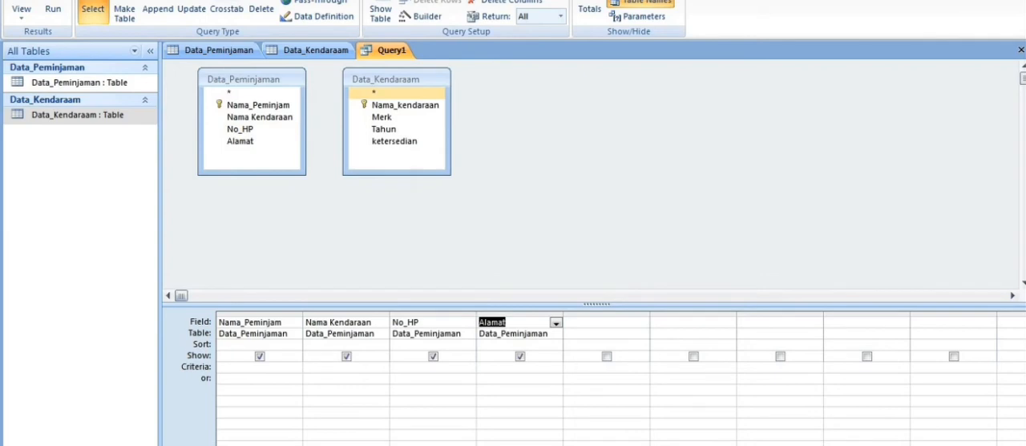
double_click(405, 105)
double_click(383, 117)
double_click(384, 129)
double_click(394, 141)
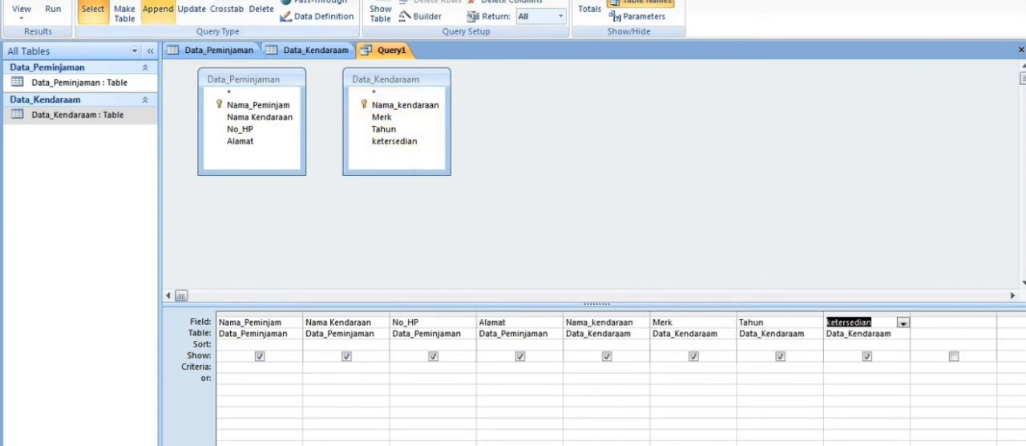
Run the combined query to show its records and save it as Query1.
click(53, 12)
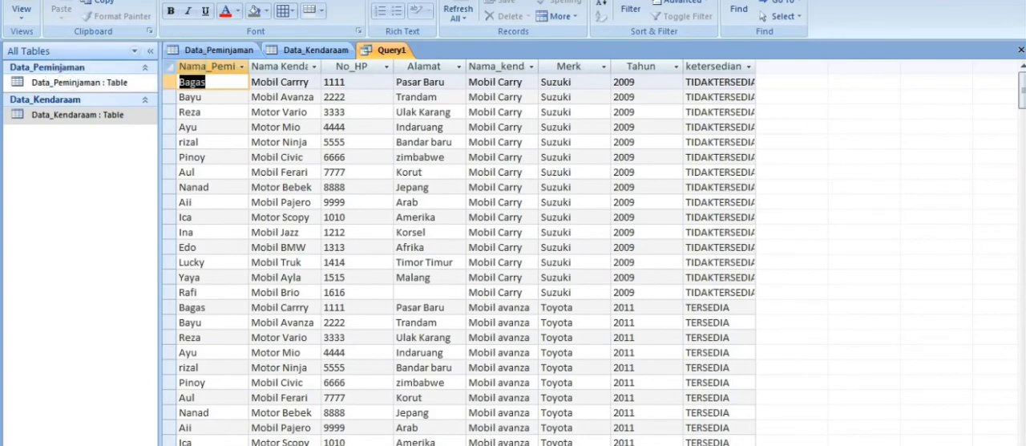
mouse_move(1023, 91)
mouse_down()
mouse_move(1023, 138)
mouse_move(1023, 90)
mouse_up()
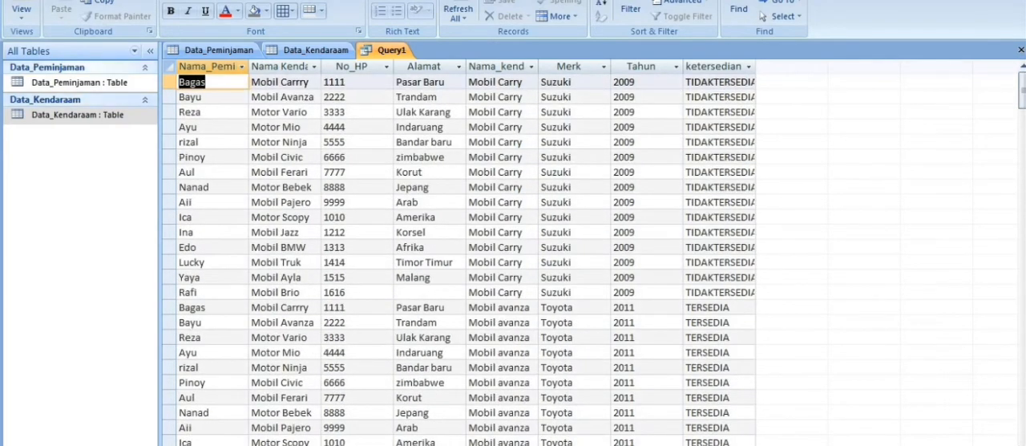
click(17, 2)
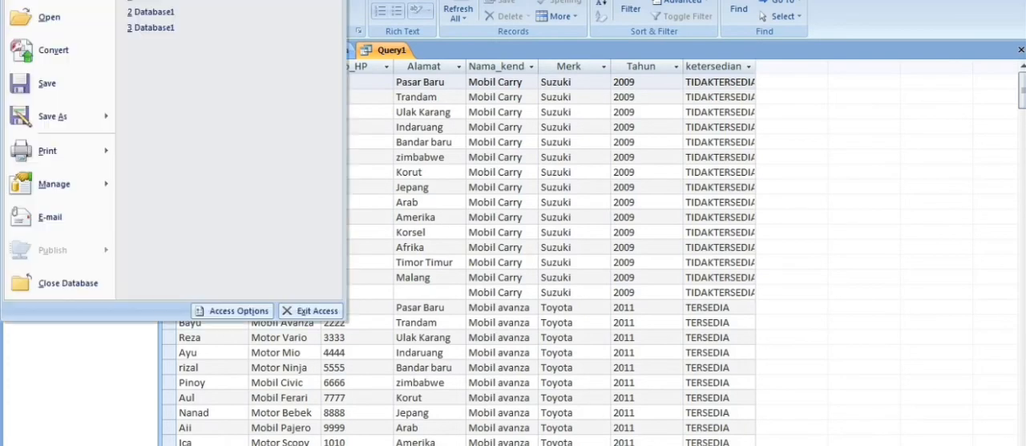
click(47, 83)
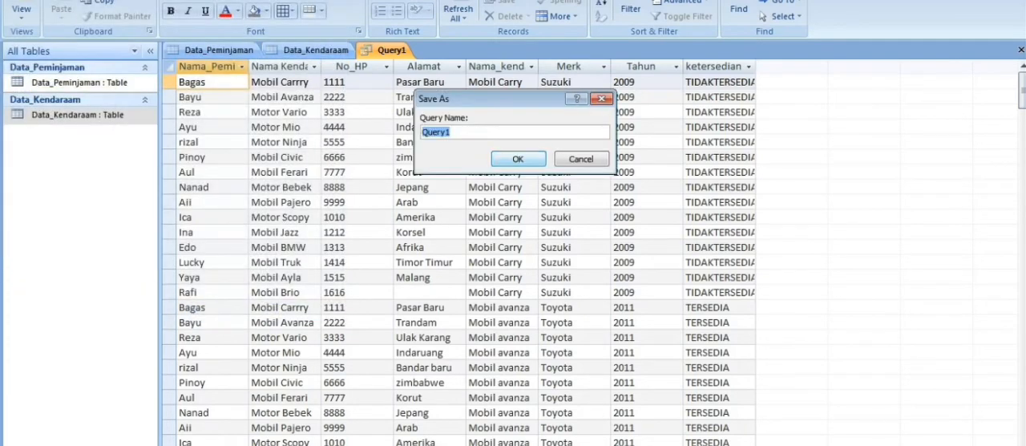
key(Return)
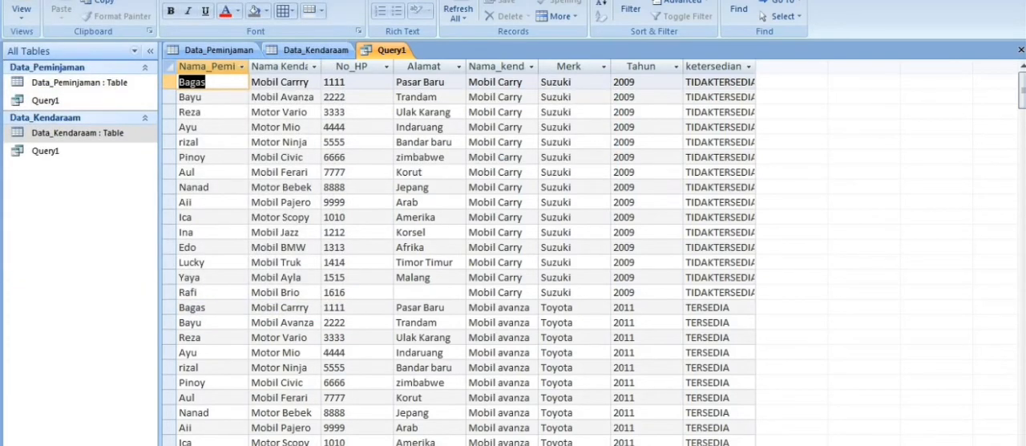
Create a form from Query1 and try to save it under the name Query1.
click(93, 0)
click(185, 20)
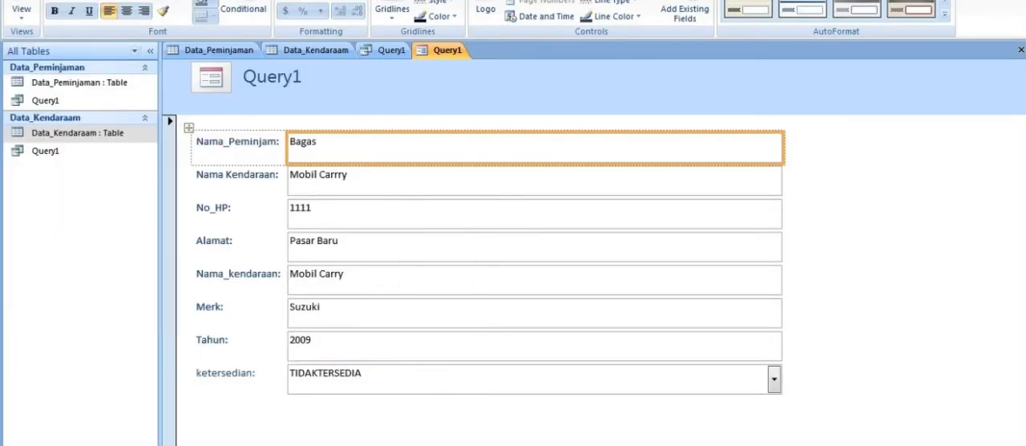
click(16, 0)
click(50, 83)
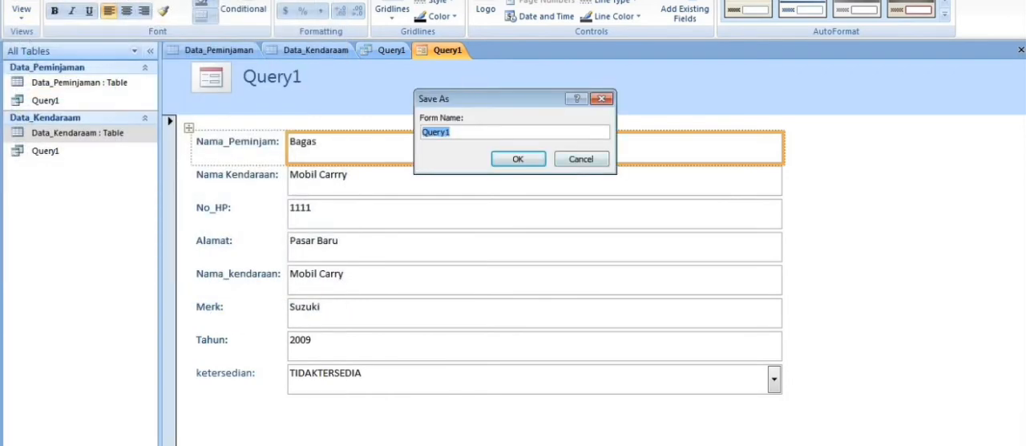
key(Return)
Create another form with the fields of Query1 and save it as From1.
click(90, 0)
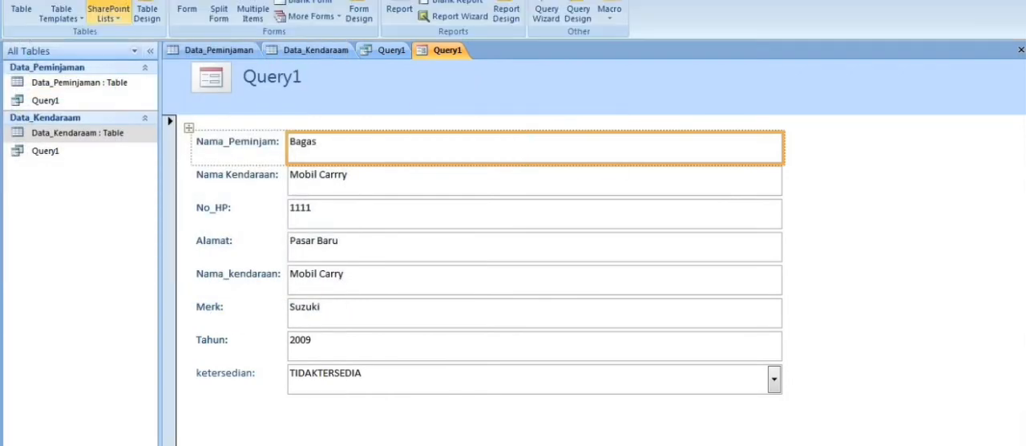
click(188, 10)
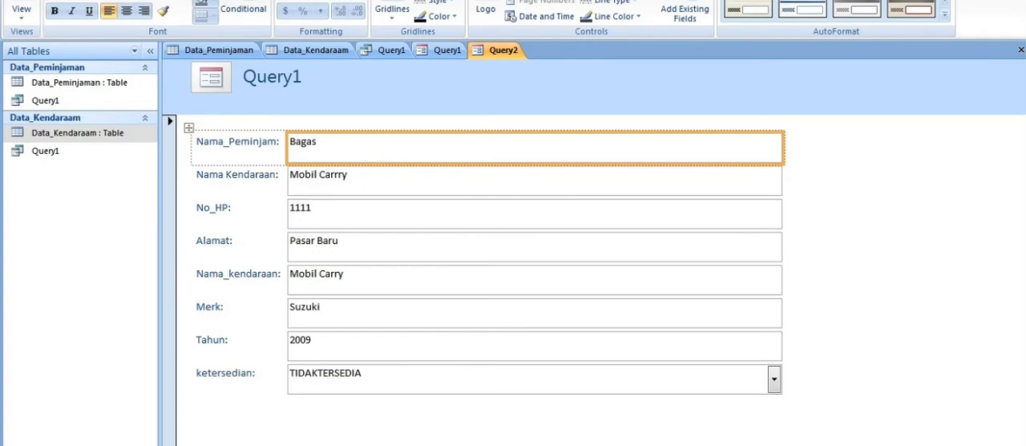
key(ctrl+s)
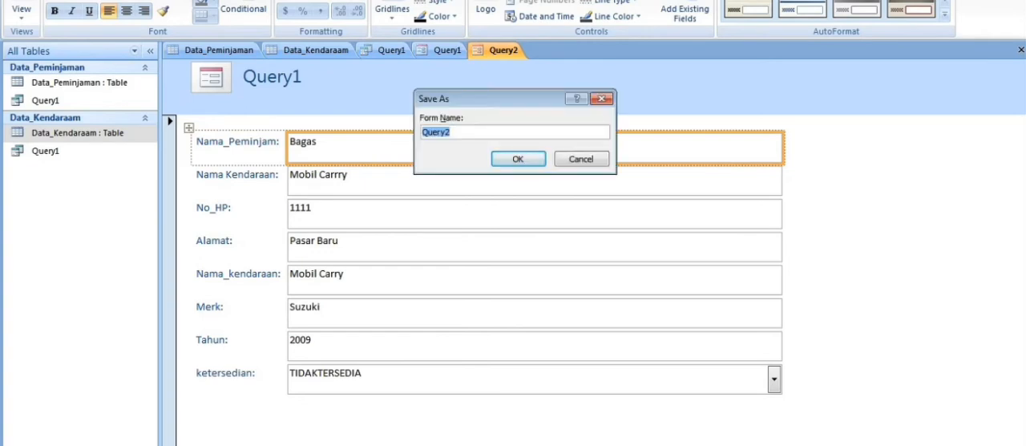
key(BackSpace)
text(from1)
key(BackSpace)
key(BackSpace)
key(BackSpace)
key(BackSpace)
key(BackSpace)
text(From1)
key(Return)
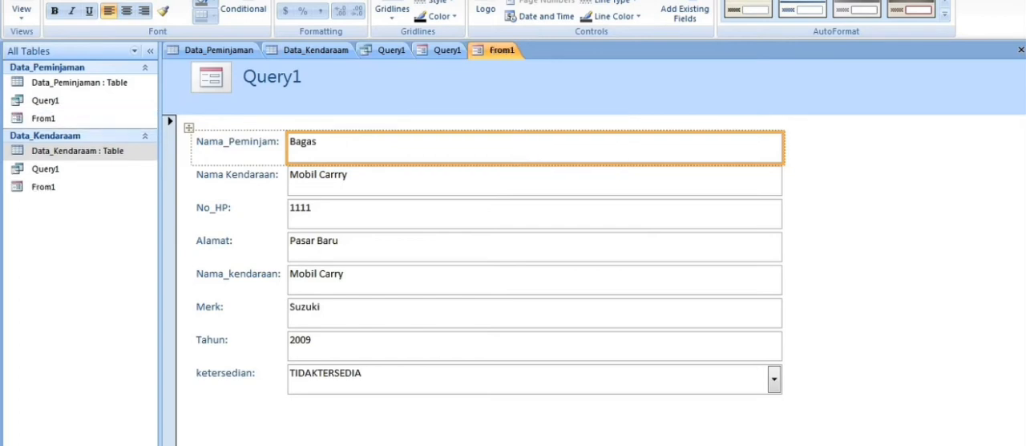
Open From1 in Design View and extend its Detail section to about 5.5 on the vertical ruler.
click(30, 13)
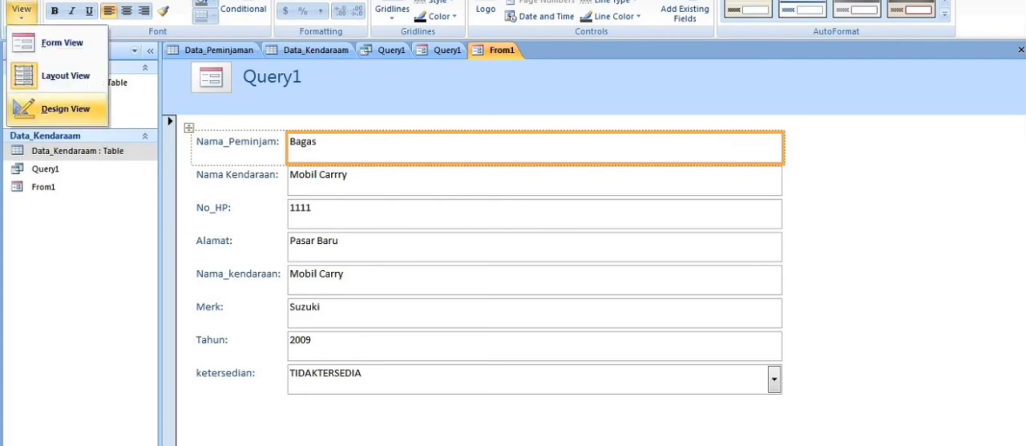
click(60, 108)
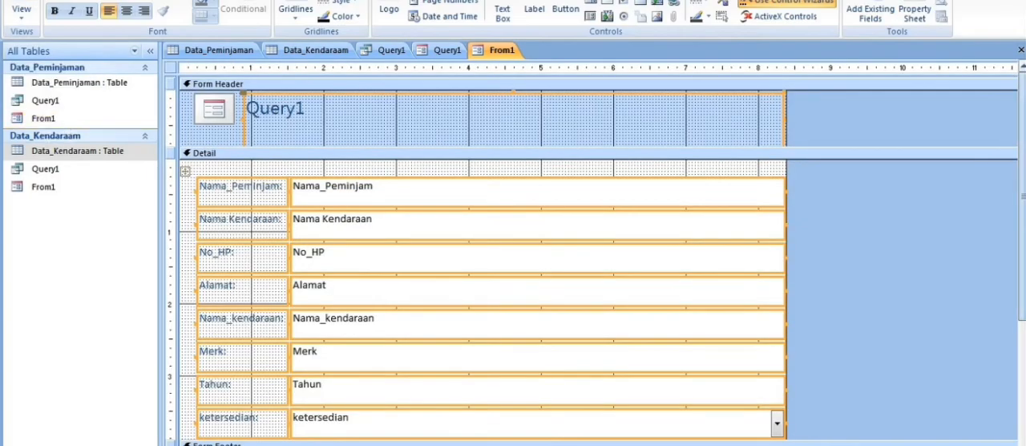
scroll(482, 241, down, 3)
drag(787, 314, 789, 434)
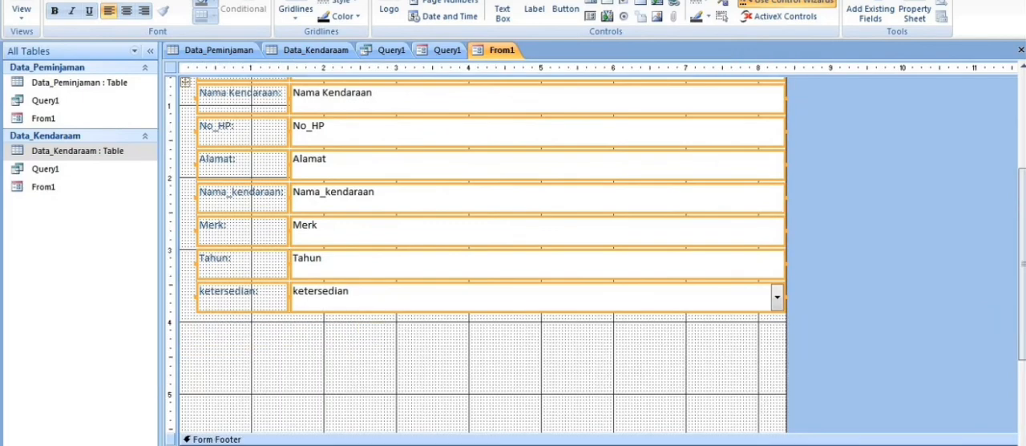
scroll(481, 257, down, 1)
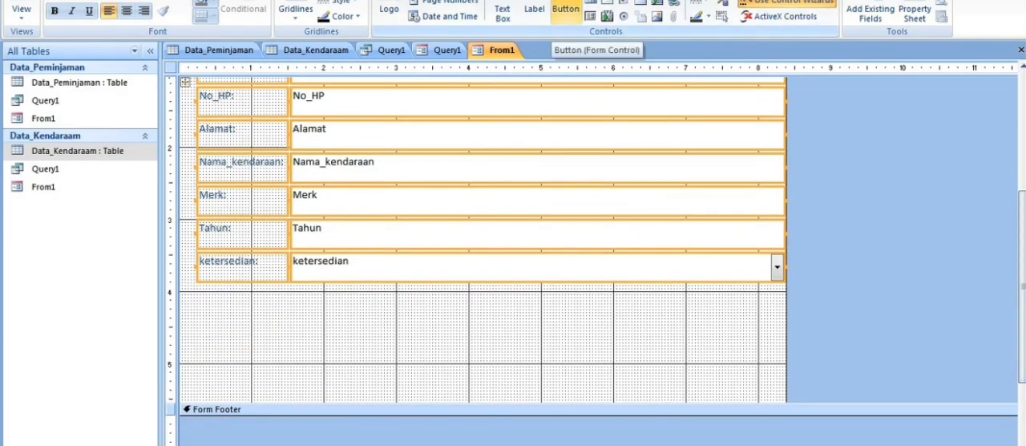
Place a command button below the ketersedian field with the Record Navigation action Go To Next Record.
click(566, 10)
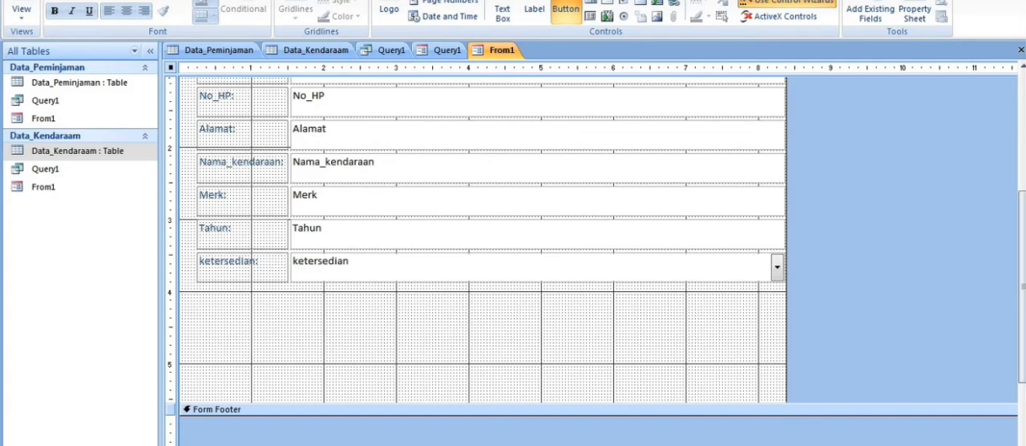
drag(184, 304, 263, 373)
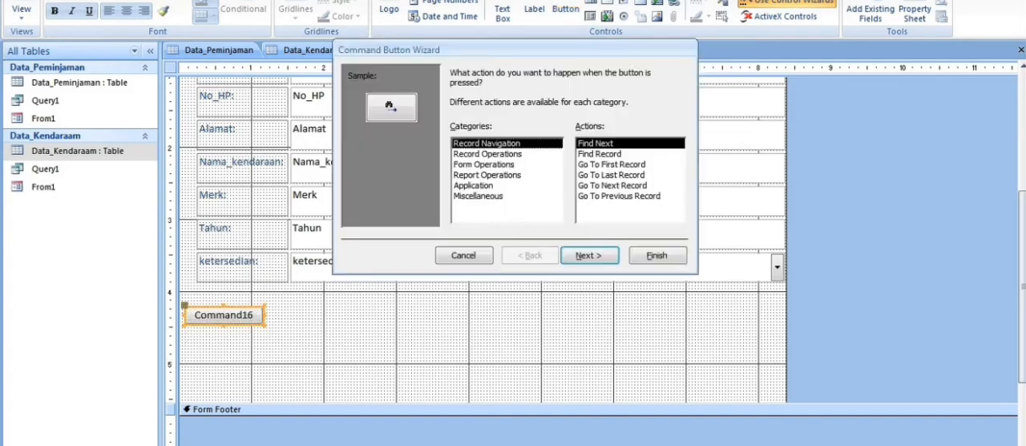
click(612, 185)
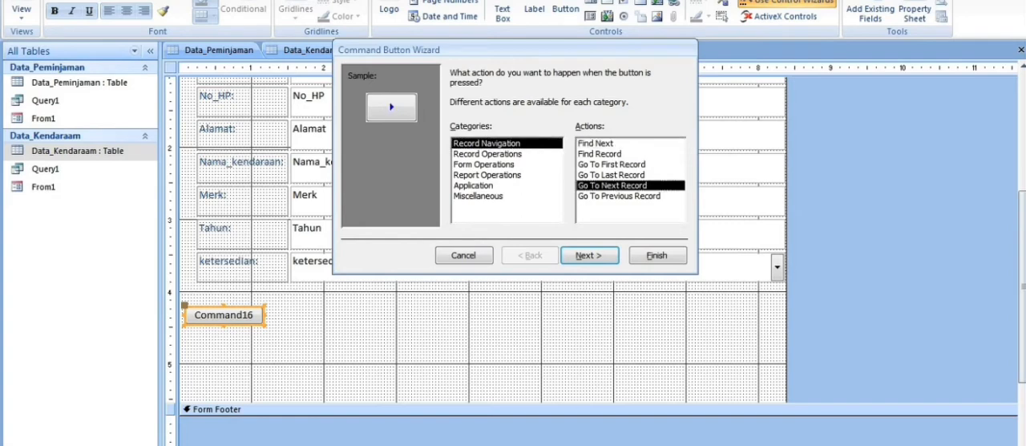
click(589, 255)
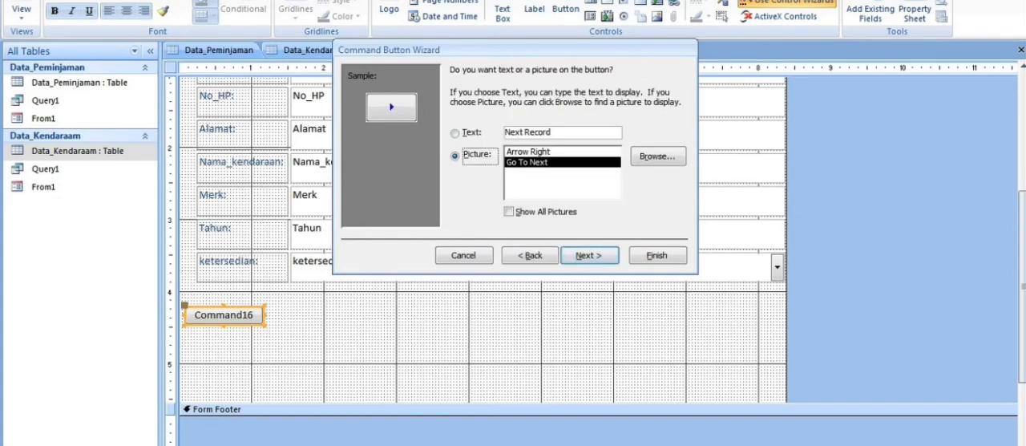
Make the next-record button show text instead of a picture, with the caption Selanjutnya.
click(456, 133)
click(561, 133)
key(BackSpace)
key(BackSpace)
key(BackSpace)
key(BackSpace)
key(BackSpace)
key(BackSpace)
key(BackSpace)
key(BackSpace)
key(BackSpace)
key(BackSpace)
key(BackSpace)
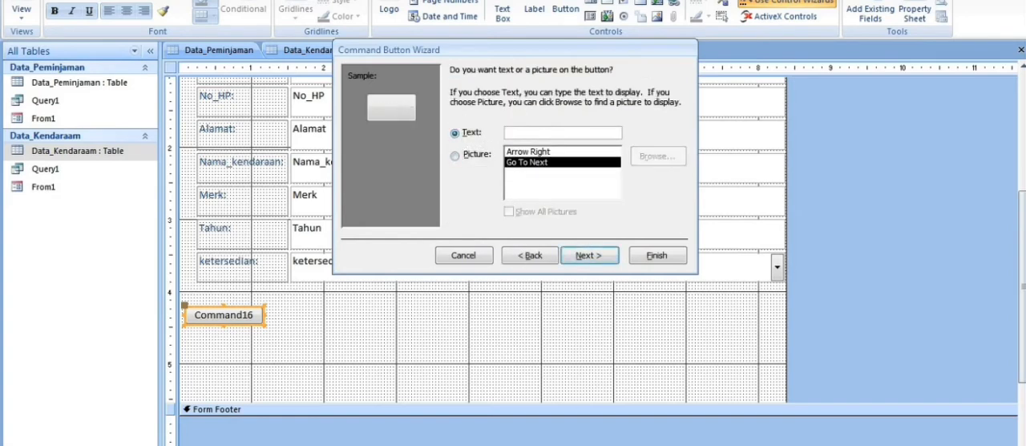
text(Selanjutnya)
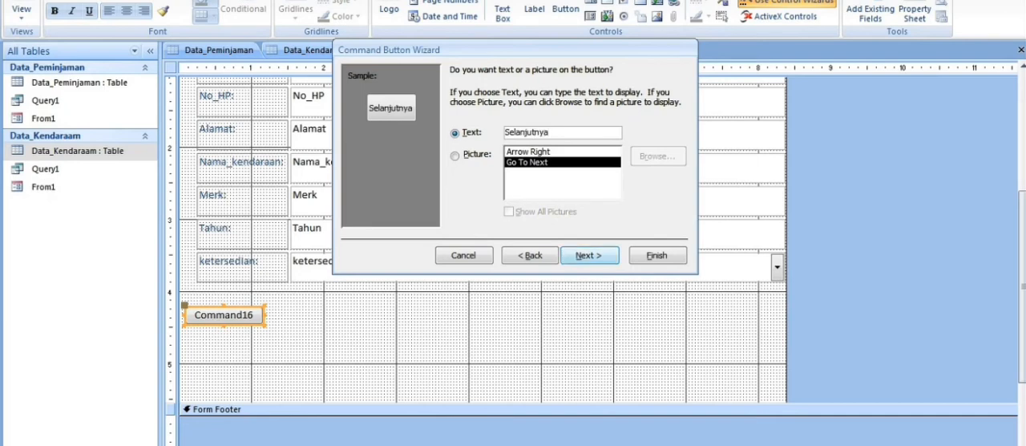
key(Return)
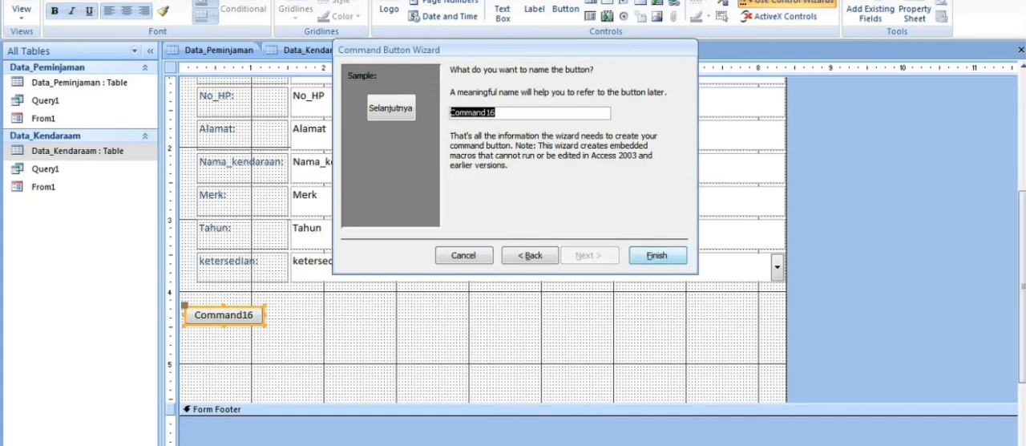
Name the next-record button Selanjutnya and finish its wizard.
click(497, 113)
key(BackSpace)
key(BackSpace)
key(BackSpace)
key(BackSpace)
key(BackSpace)
key(BackSpace)
key(BackSpace)
key(BackSpace)
key(BackSpace)
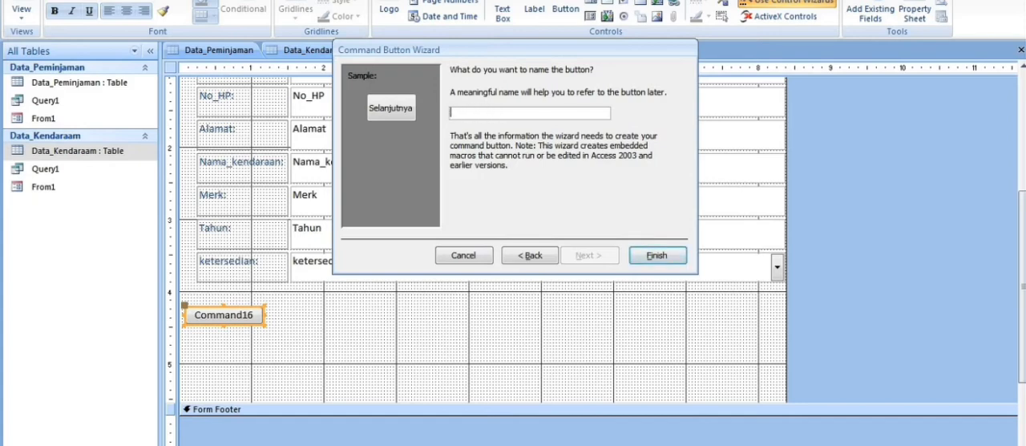
text(Selanjutnya)
key(Return)
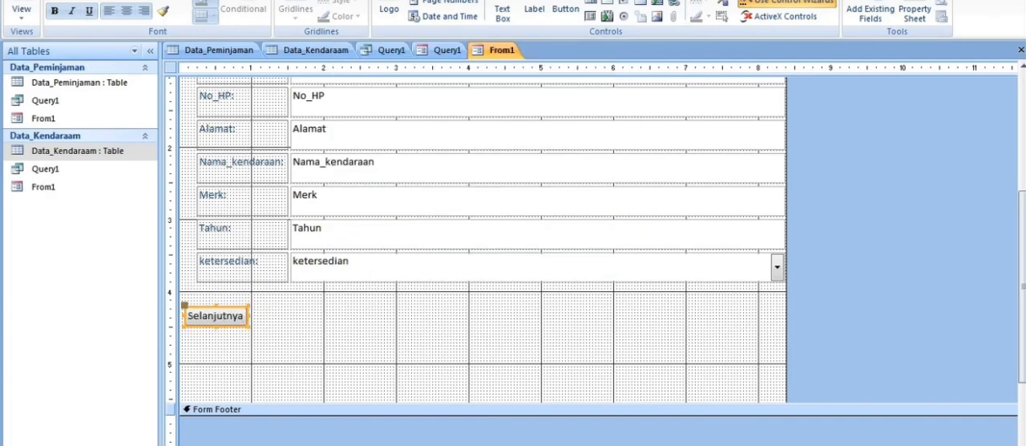
Place a second command button beside Selanjutnya with the Record Navigation action Go To Previous Record.
click(566, 10)
drag(263, 314, 346, 340)
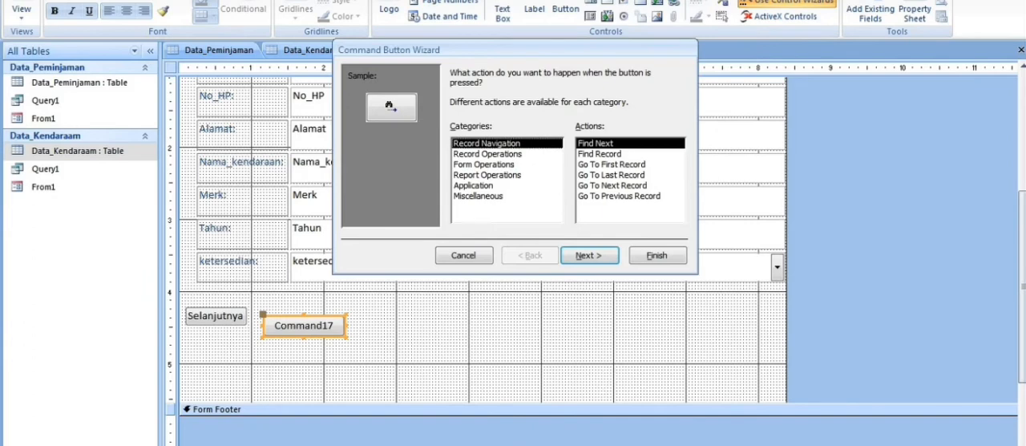
double_click(619, 195)
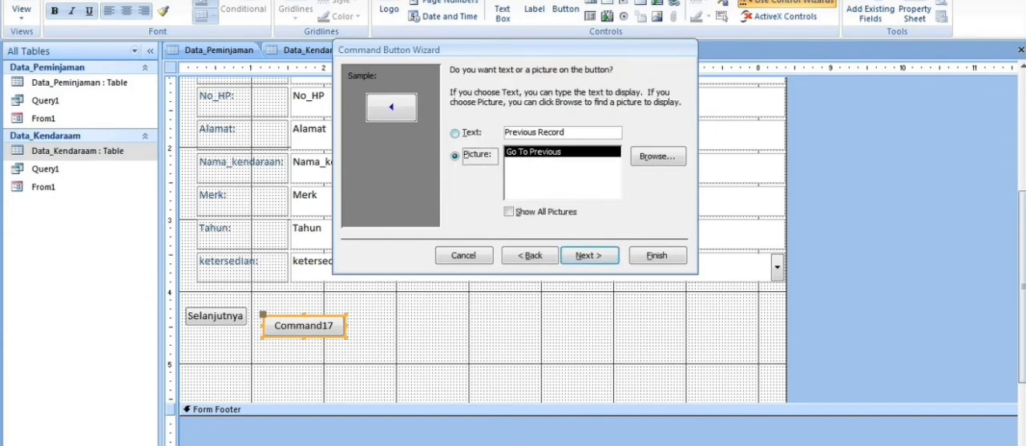
Give the previous-record button the text caption Sebelumnya, name it Sebelumnya and finish its wizard.
click(455, 133)
click(569, 132)
key(BackSpace)
key(BackSpace)
key(BackSpace)
key(BackSpace)
key(BackSpace)
key(BackSpace)
key(BackSpace)
key(BackSpace)
key(BackSpace)
key(BackSpace)
key(BackSpace)
key(BackSpace)
key(BackSpace)
key(BackSpace)
key(BackSpace)
text(se)
key(BackSpace)
key(BackSpace)
text(SE)
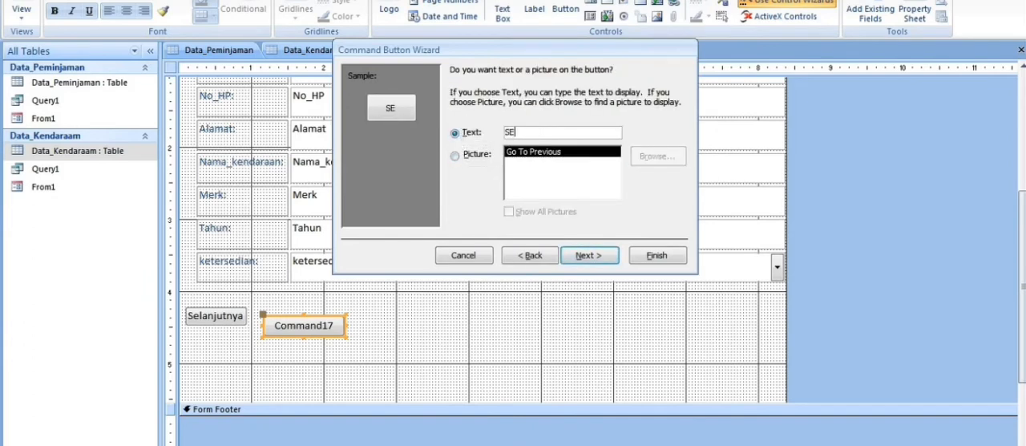
key(BackSpace)
text(ebelumnya)
key(Return)
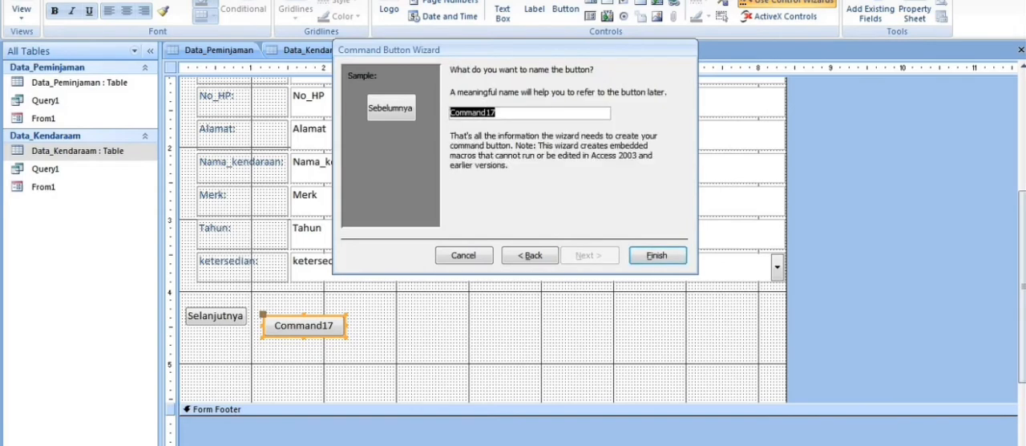
text(Sebelumnya)
key(Return)
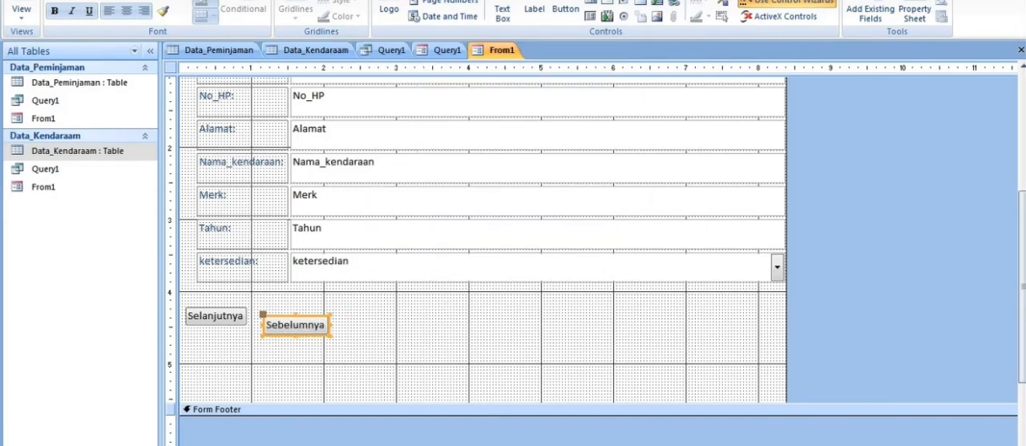
Place a third command button beside Sebelumnya with the Record Operations action Print Record.
click(565, 12)
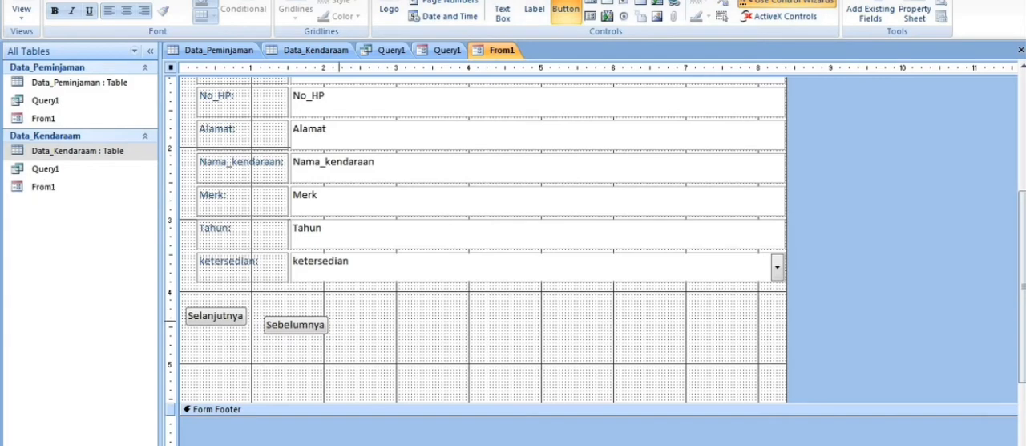
drag(338, 320, 416, 342)
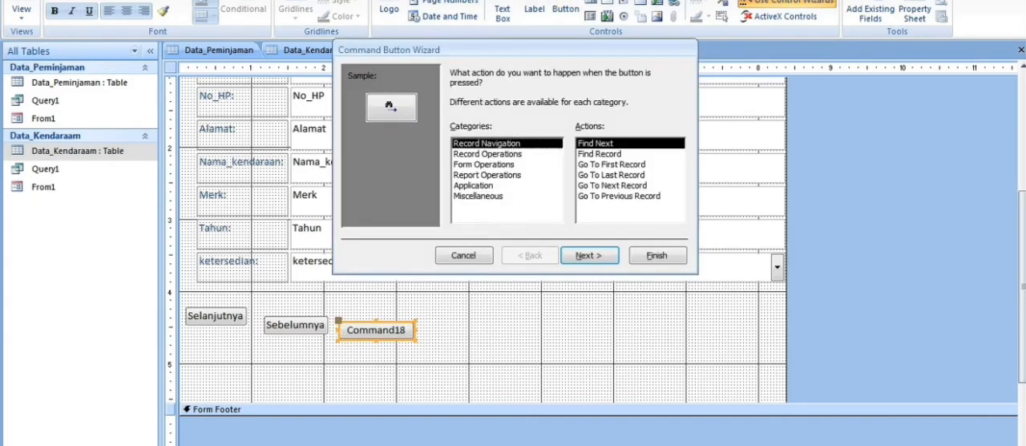
click(487, 154)
click(598, 175)
click(590, 255)
Set the print button's text caption to Print, name it Print and finish its wizard.
click(455, 133)
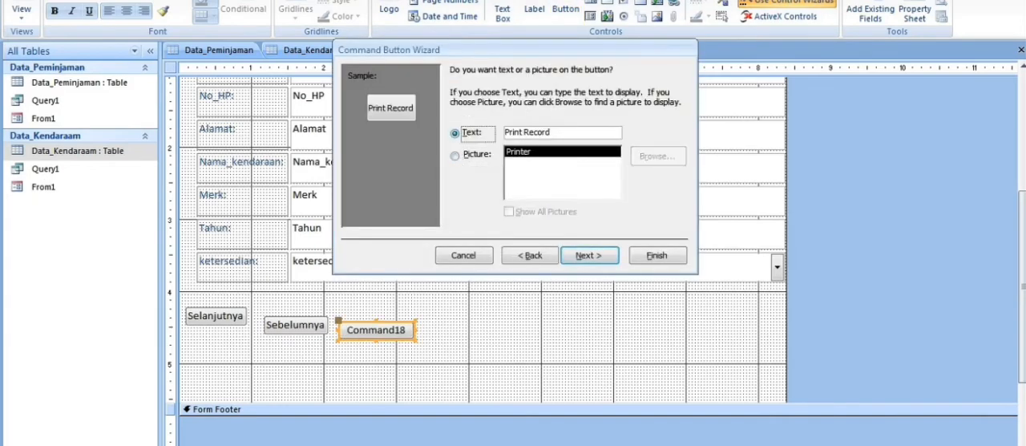
key(BackSpace)
key(BackSpace)
key(BackSpace)
key(BackSpace)
key(BackSpace)
key(BackSpace)
key(BackSpace)
key(Return)
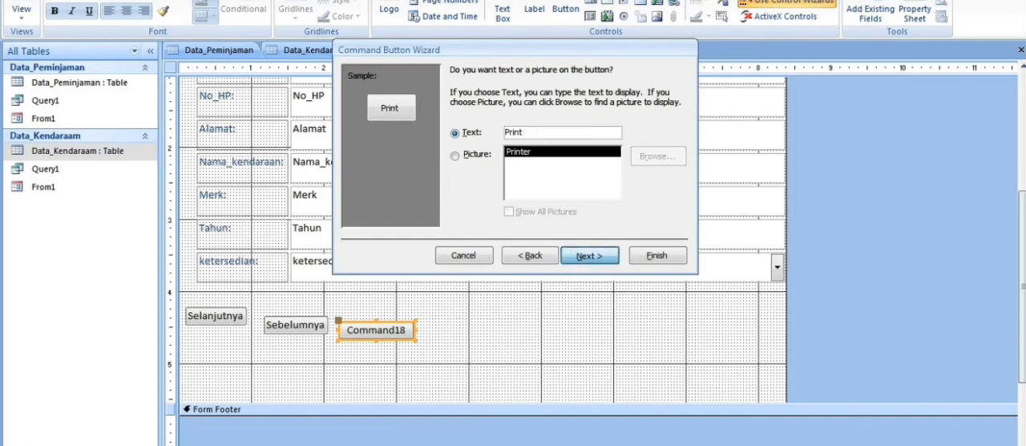
text(Print)
click(657, 255)
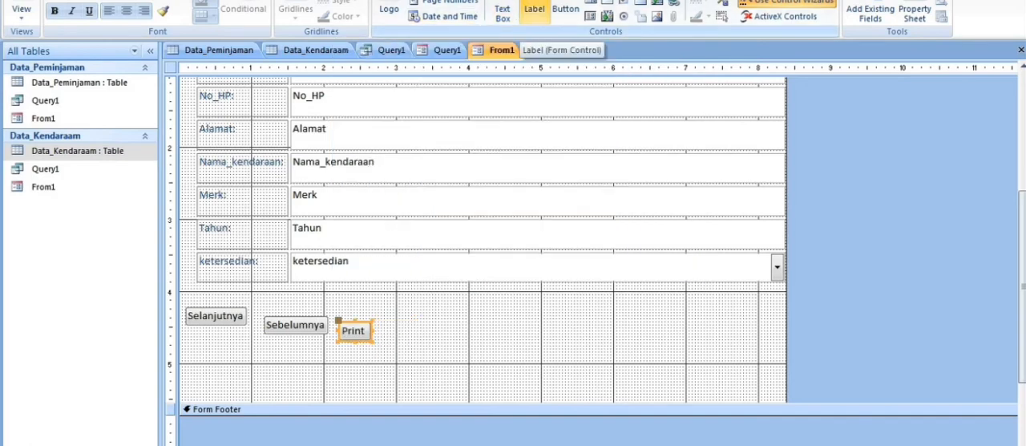
Place a fourth command button beside Print on From1 with the Application category's Quit Application action.
click(565, 9)
drag(383, 338, 463, 359)
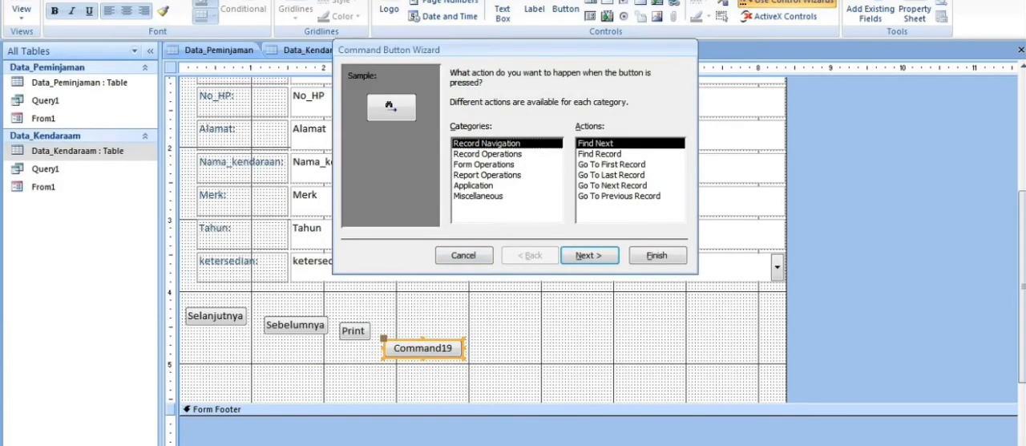
click(474, 186)
click(590, 255)
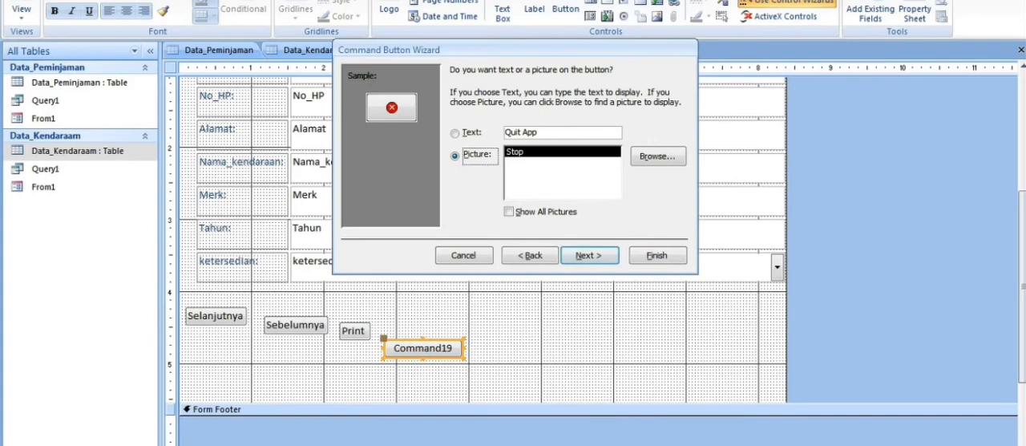
Give the quit button the text caption Keluar, name it Keluar and finish its wizard.
click(456, 134)
click(553, 133)
key(BackSpace)
key(BackSpace)
key(BackSpace)
key(BackSpace)
key(BackSpace)
key(BackSpace)
key(BackSpace)
key(BackSpace)
text(ke)
key(BackSpace)
key(BackSpace)
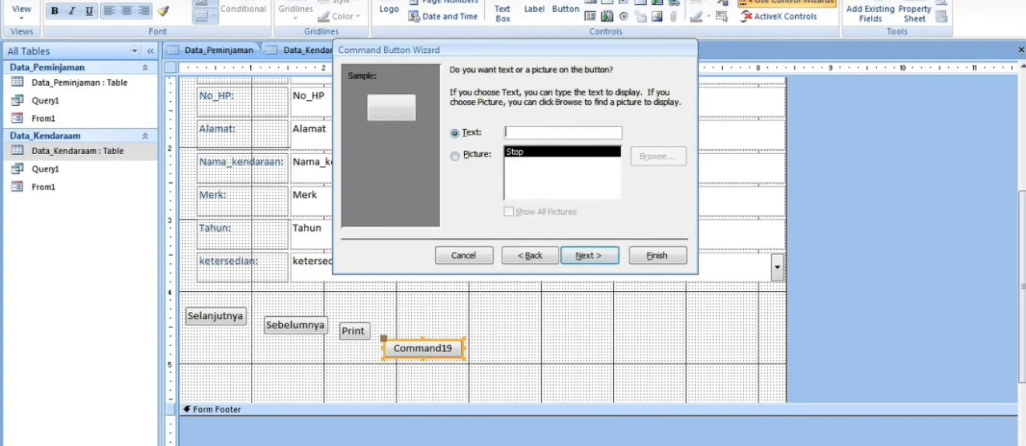
text(Keluar)
click(589, 255)
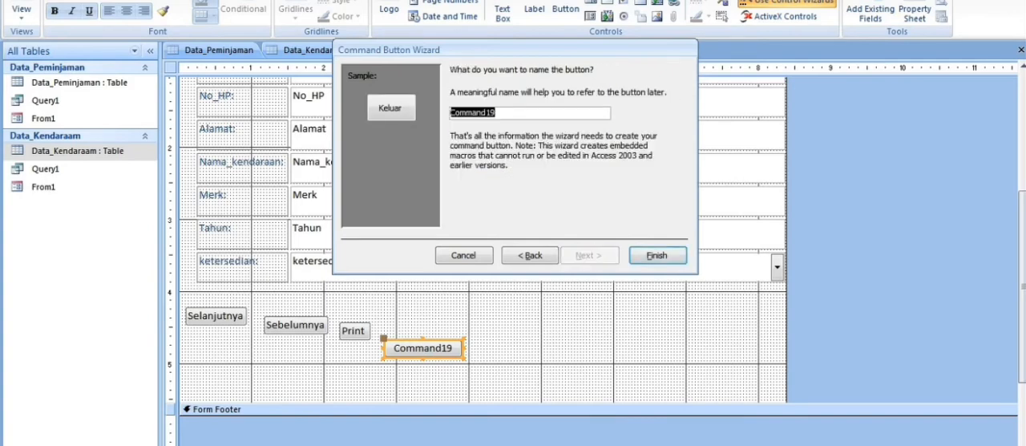
key(BackSpace)
text(Keluar)
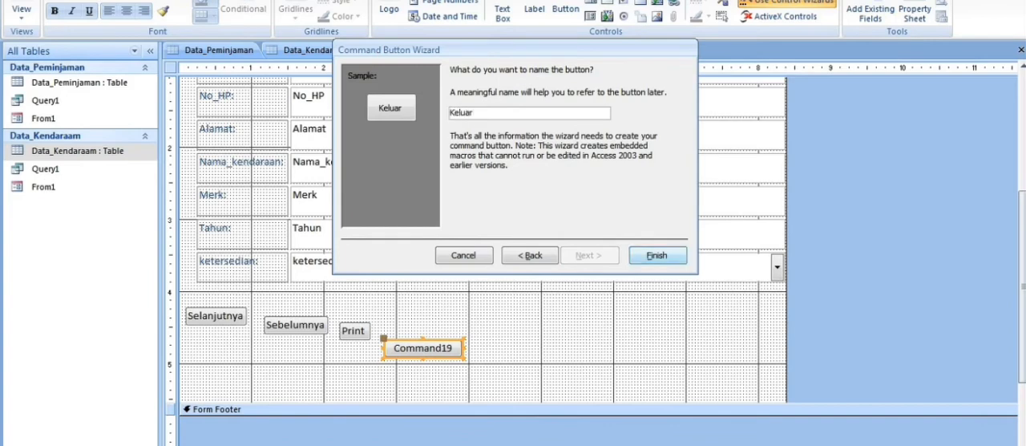
click(657, 255)
click(447, 342)
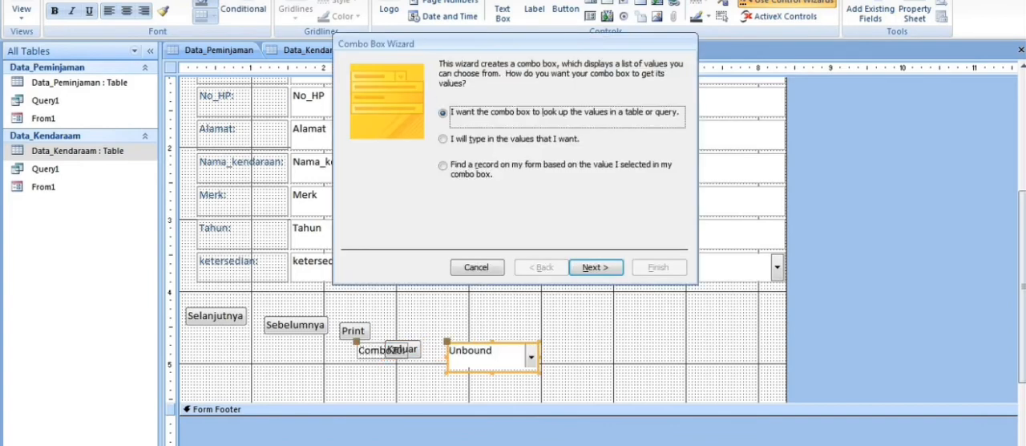
click(447, 168)
click(596, 267)
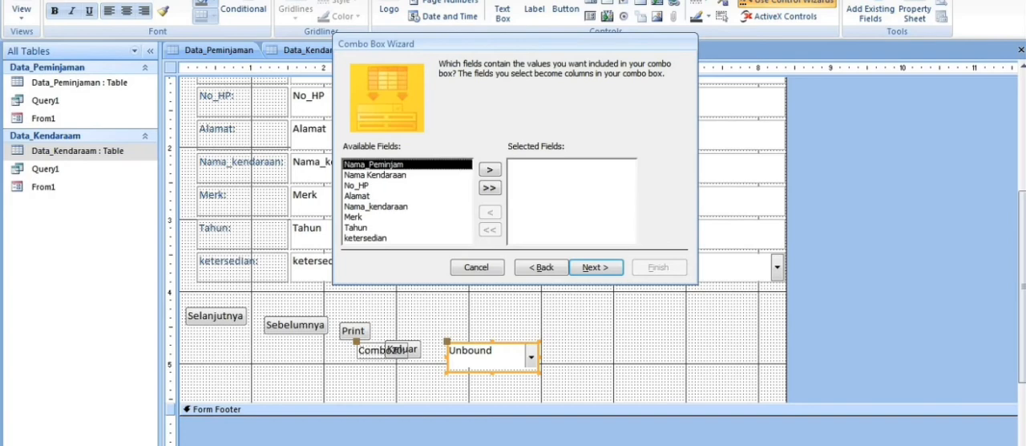
click(407, 185)
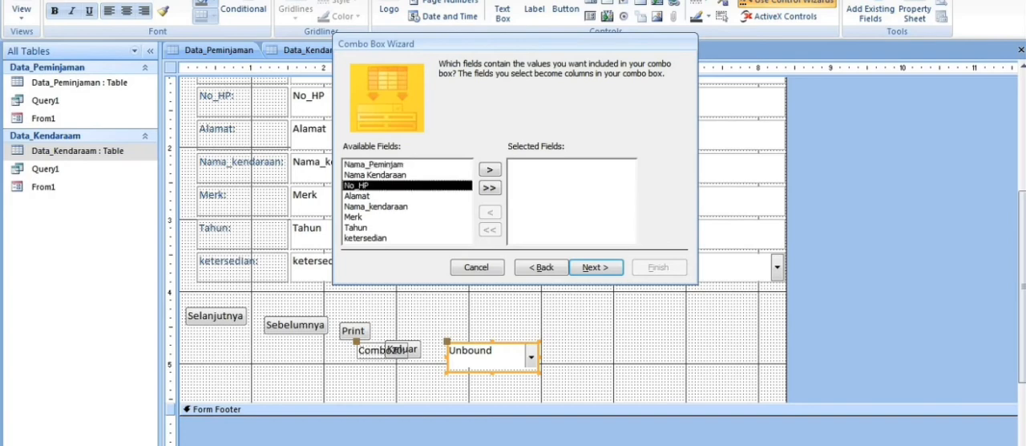
click(489, 169)
click(356, 217)
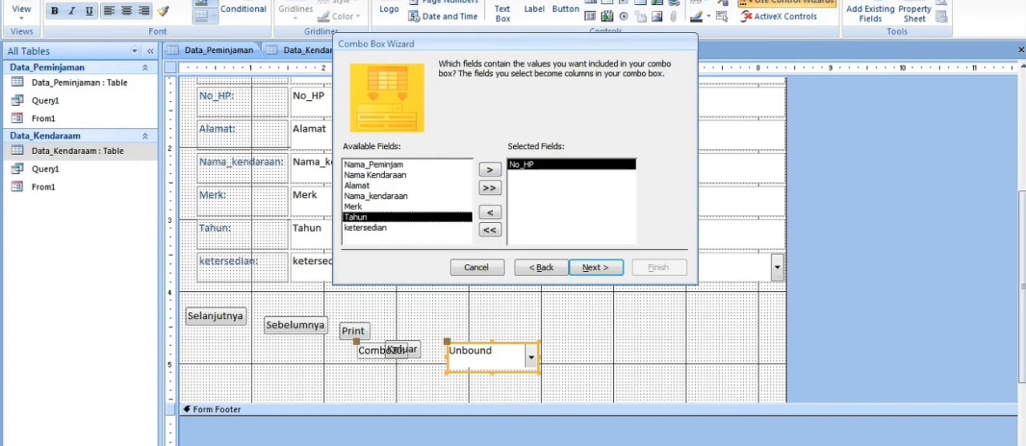
click(375, 175)
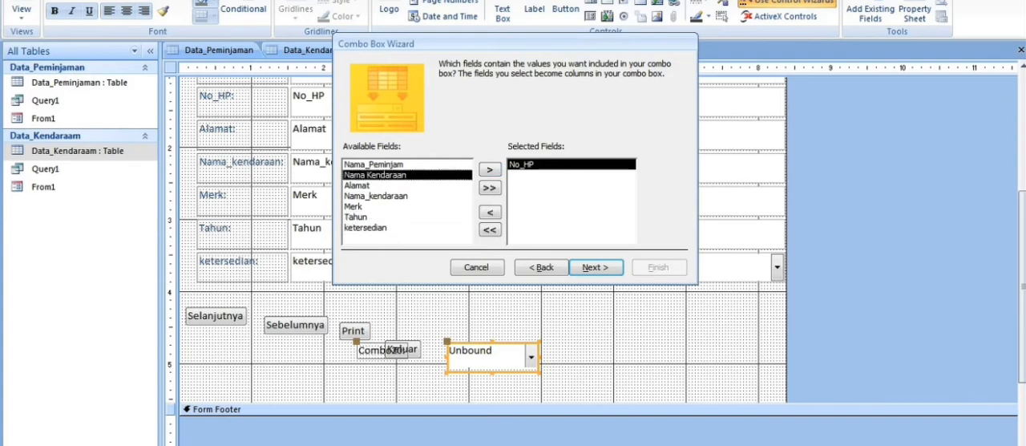
click(373, 165)
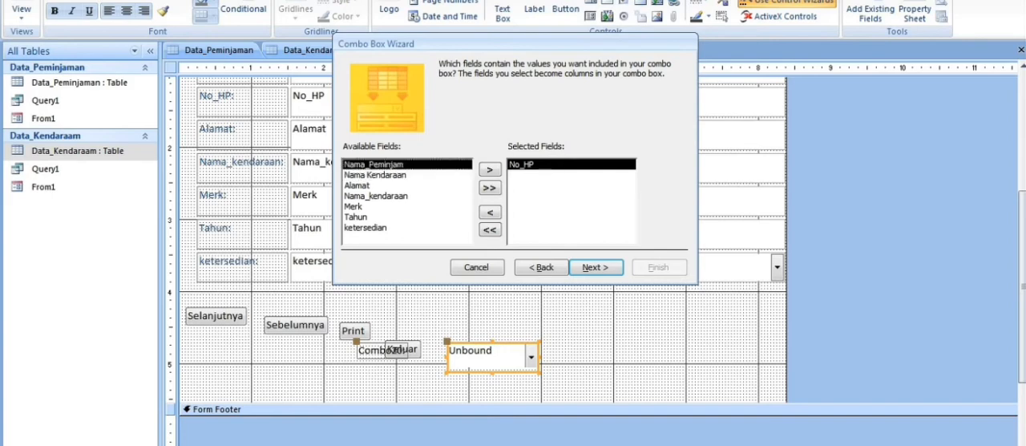
click(376, 175)
click(490, 169)
click(596, 267)
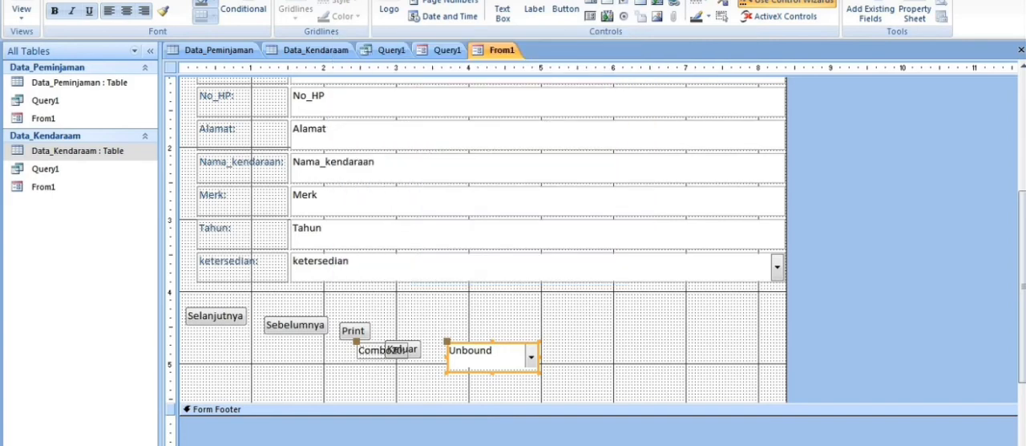
right_click(526, 357)
click(554, 97)
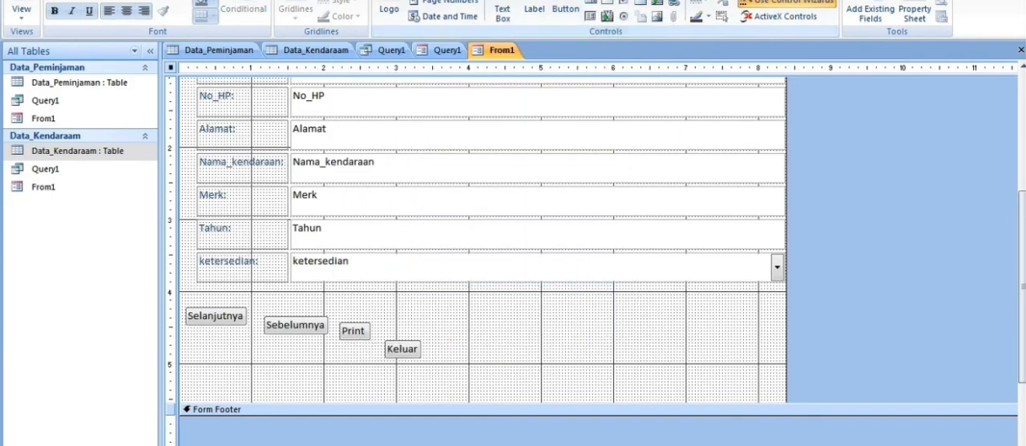
drag(453, 315, 541, 333)
click(513, 166)
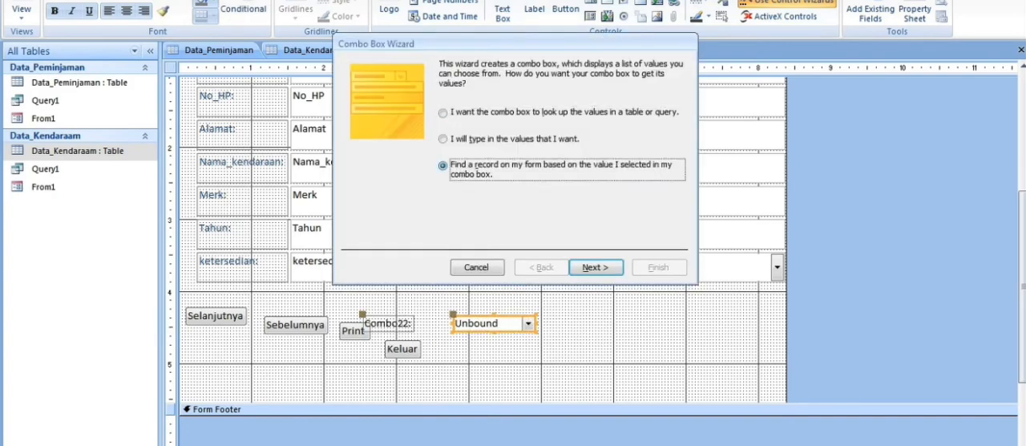
click(595, 267)
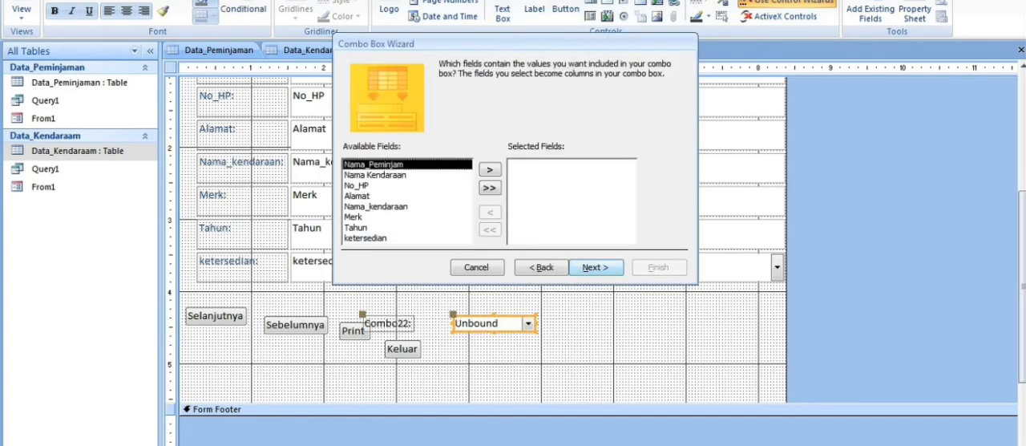
click(489, 170)
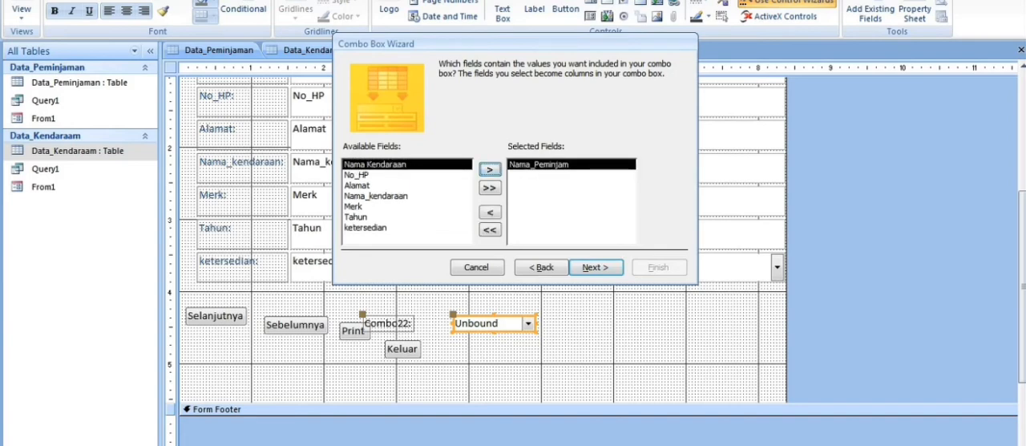
click(383, 175)
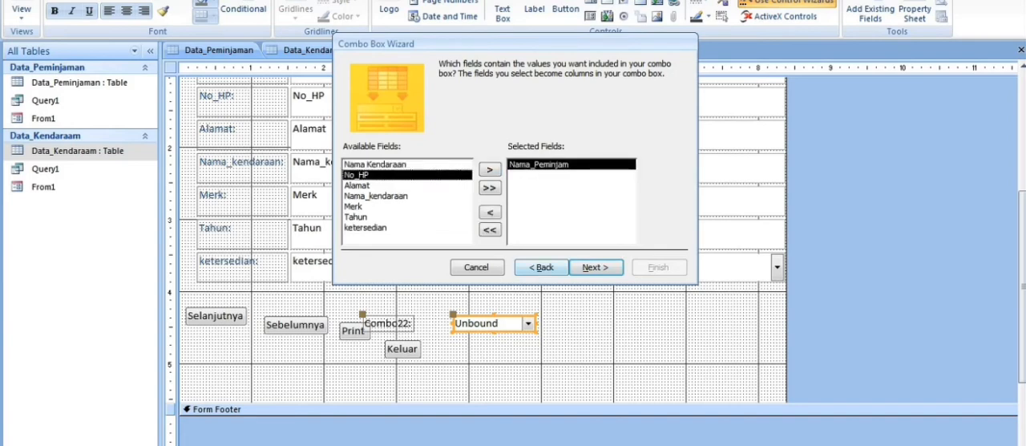
click(596, 267)
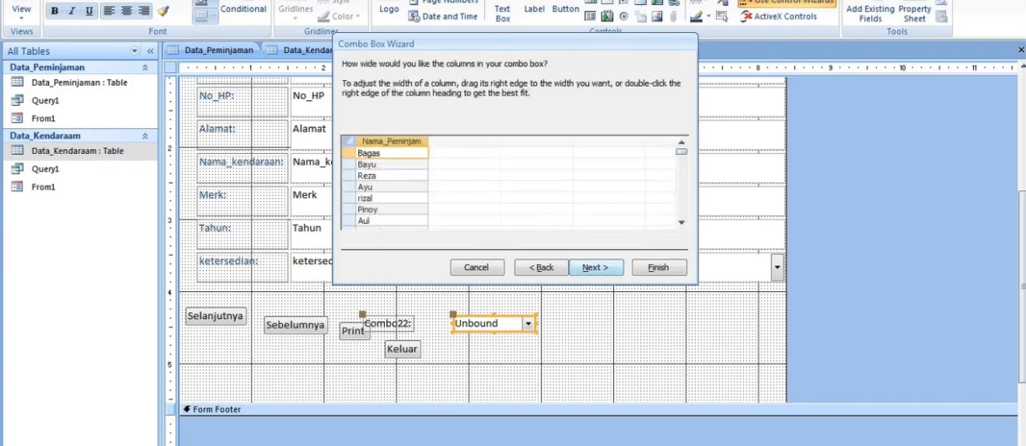
click(541, 267)
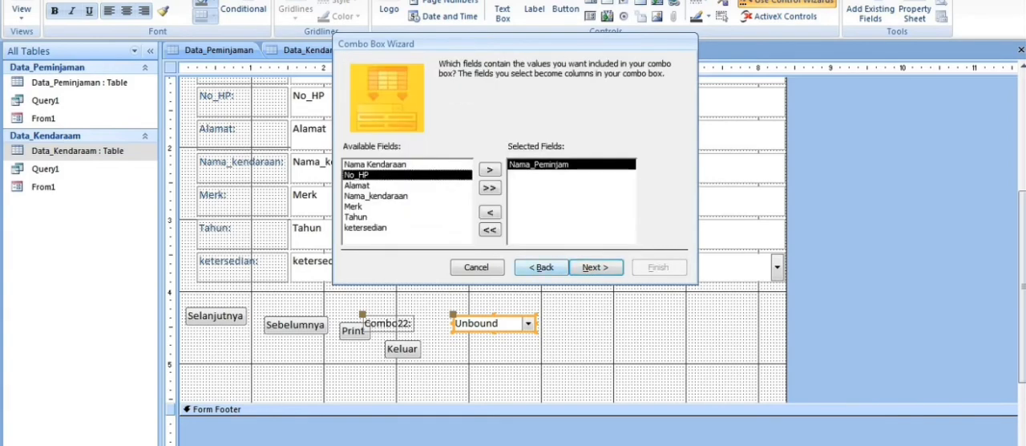
click(477, 267)
right_click(502, 323)
click(533, 201)
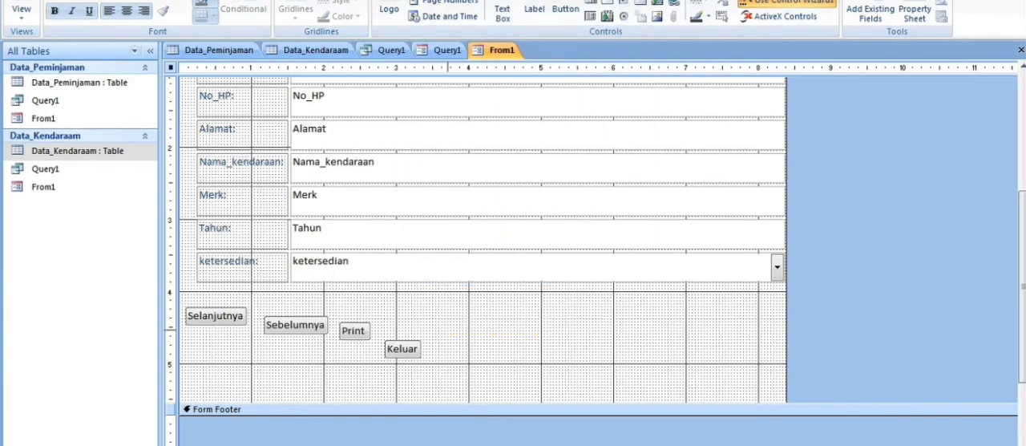
Add a combo box beside Keluar that finds a form record by its selected value, using the Nama Kendaraan field.
drag(447, 330, 537, 347)
click(444, 165)
click(595, 267)
click(357, 185)
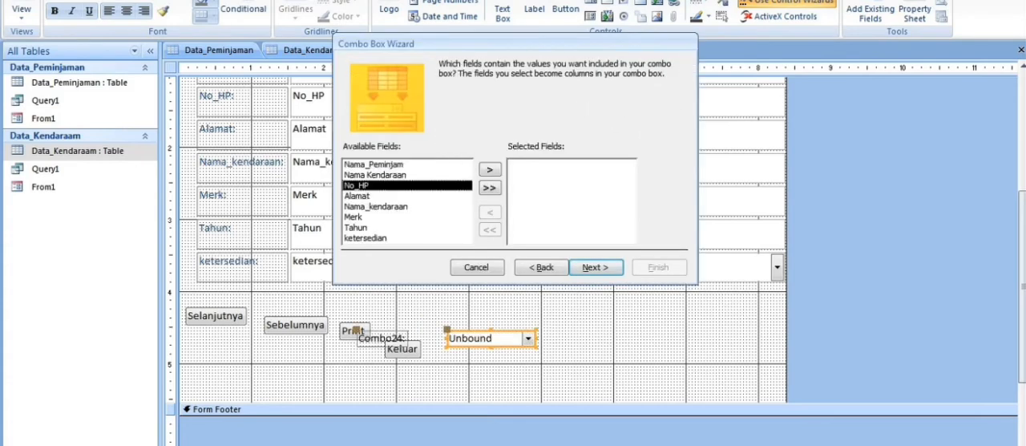
click(375, 174)
click(490, 170)
click(596, 267)
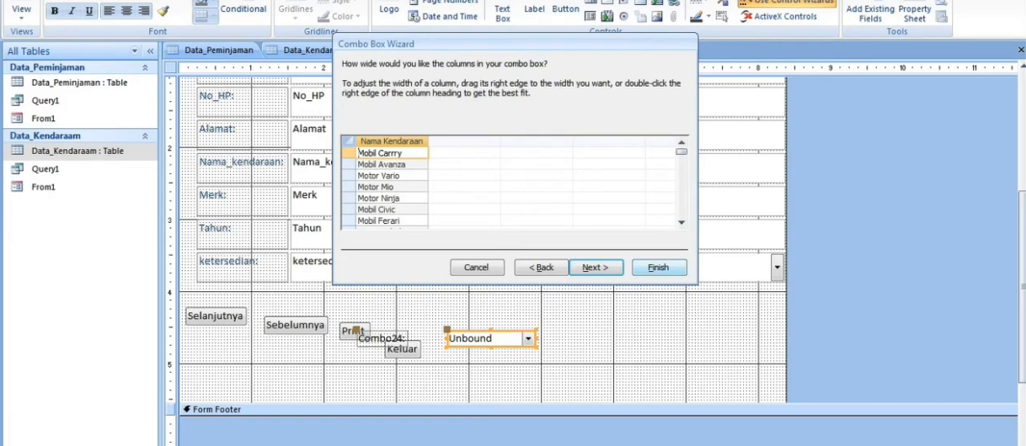
Keep the default column width, label the combo box Data_Peminjaman and finish its wizard.
click(596, 267)
click(508, 84)
key(BackSpace)
key(BackSpace)
key(BackSpace)
key(BackSpace)
key(BackSpace)
key(BackSpace)
key(BackSpace)
key(BackSpace)
key(BackSpace)
key(BackSpace)
key(BackSpace)
key(BackSpace)
key(BackSpace)
key(BackSpace)
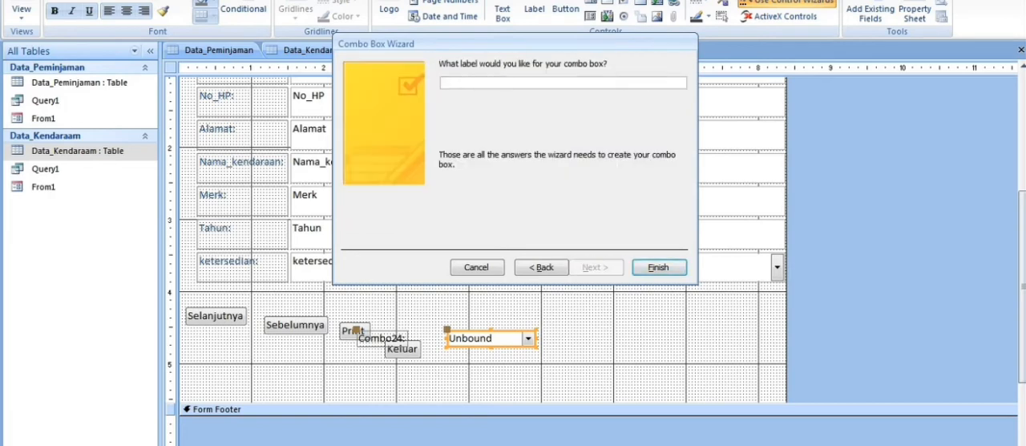
text(Data_Peminjaman)
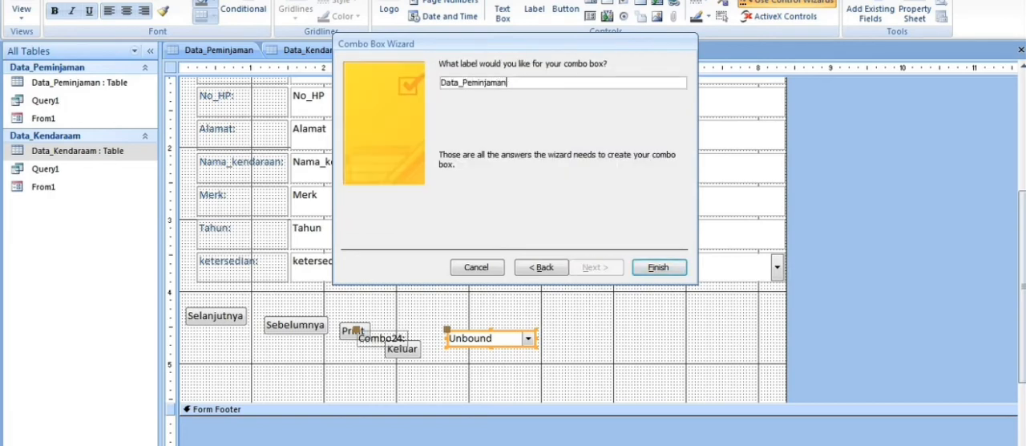
key(Return)
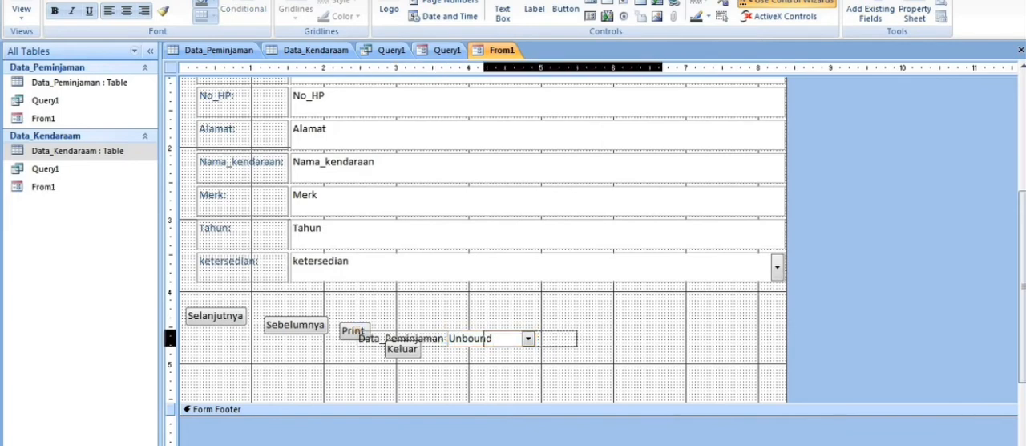
Move the Data_Peminjaman combo box and its label clear of the Print and Keluar buttons.
drag(605, 338, 570, 338)
click(647, 338)
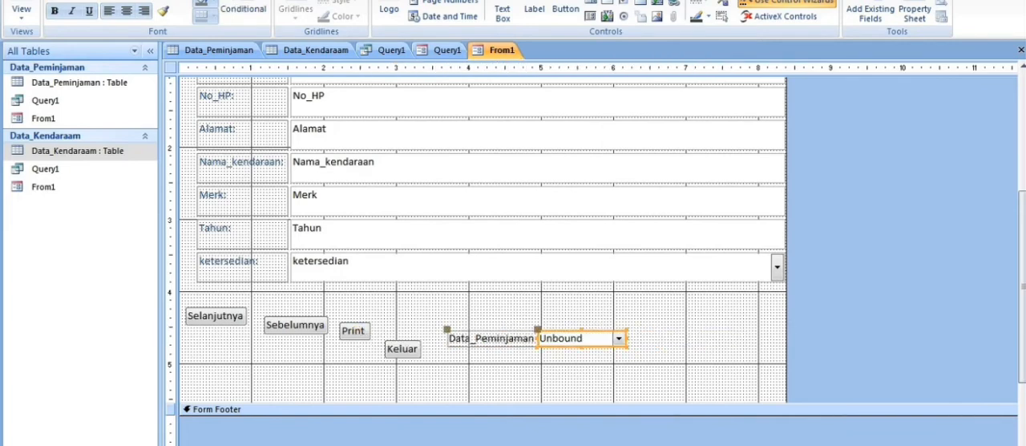
click(576, 373)
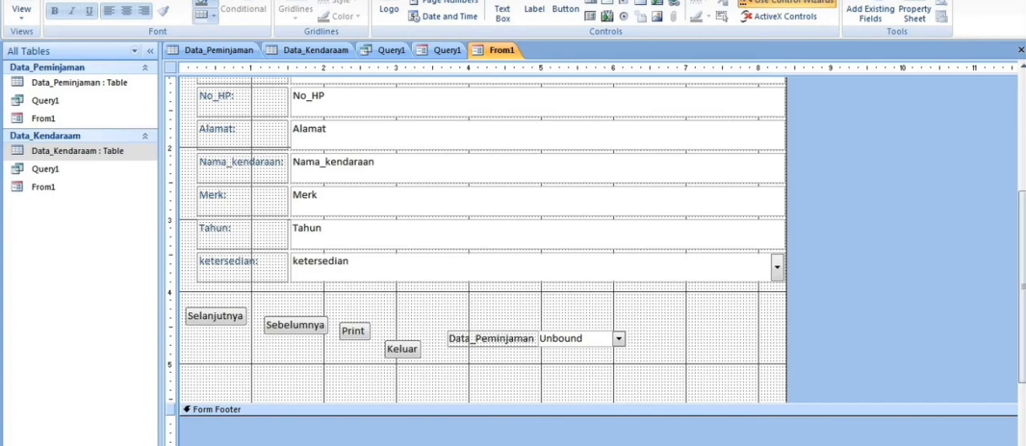
Review the Query1 datasheet, the Query1 form and From1 in Form view, including From1's command buttons and combo box.
double_click(45, 168)
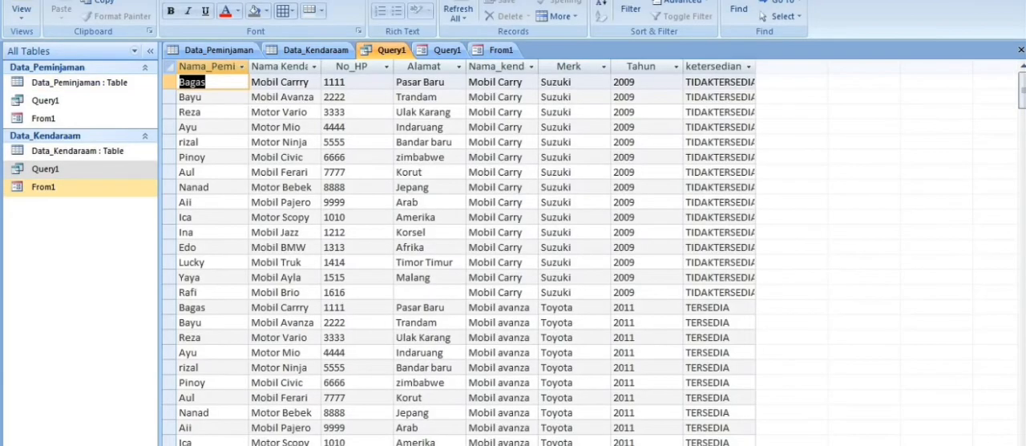
double_click(44, 187)
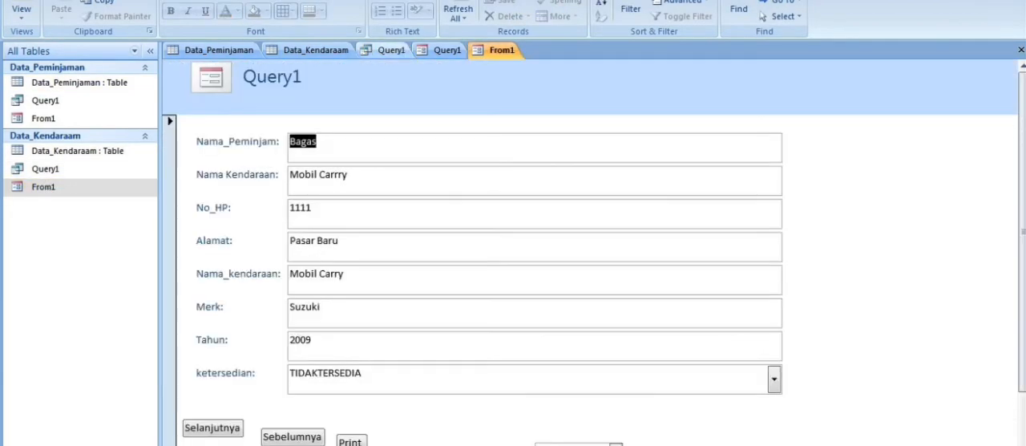
click(390, 50)
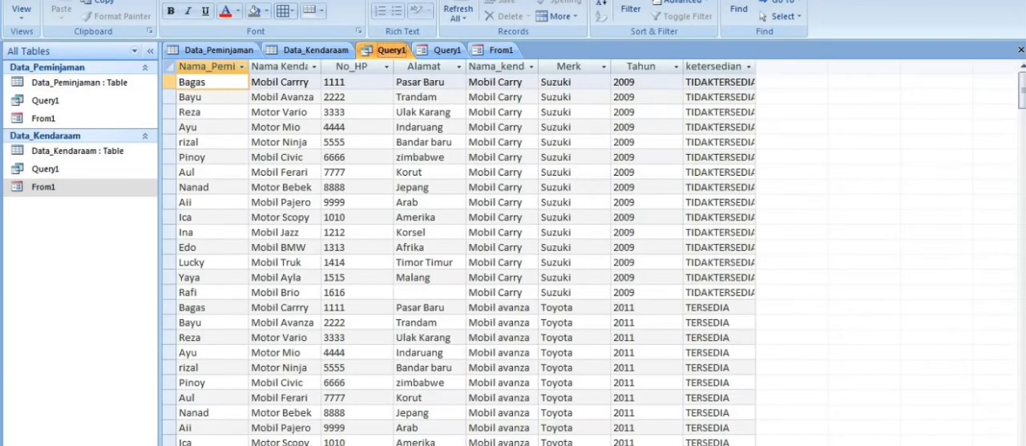
click(447, 51)
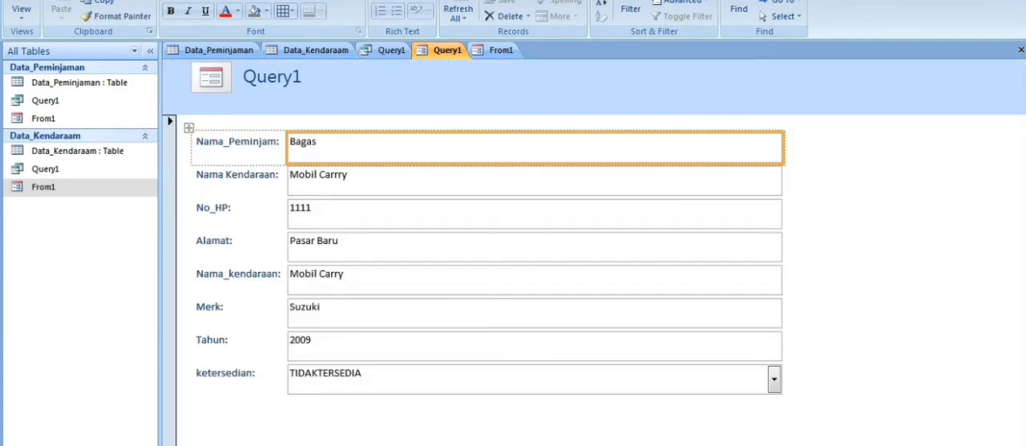
click(501, 50)
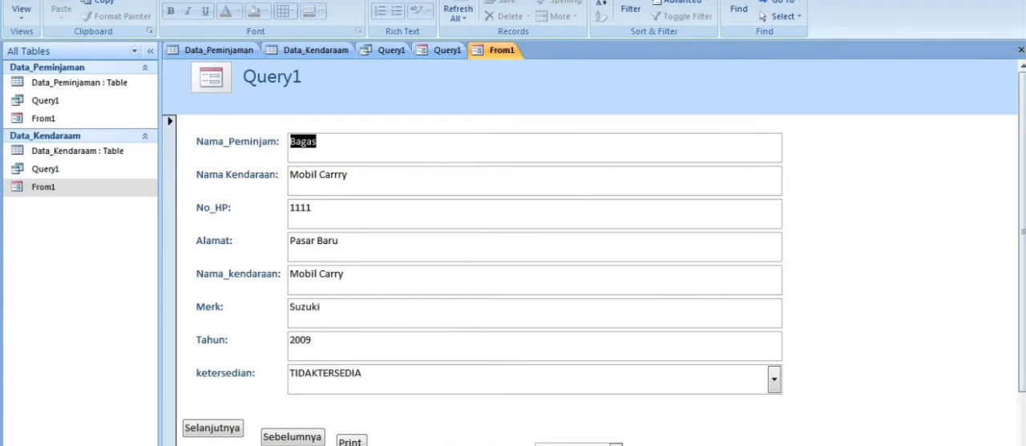
scroll(513, 272, down, 2)
Create a new blank macro in the database.
click(91, 1)
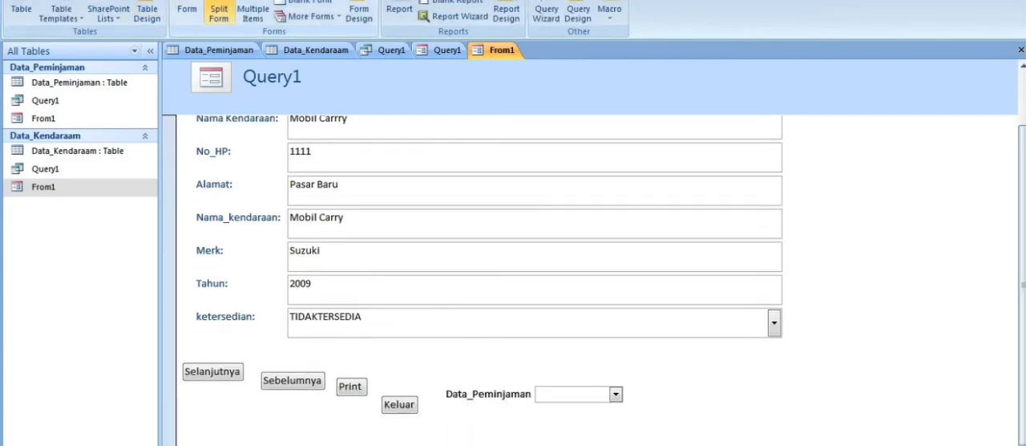
click(610, 14)
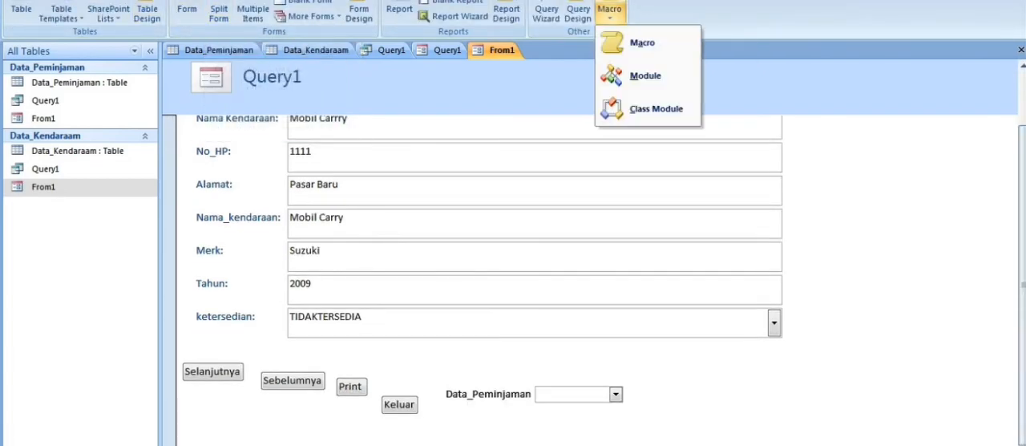
click(619, 76)
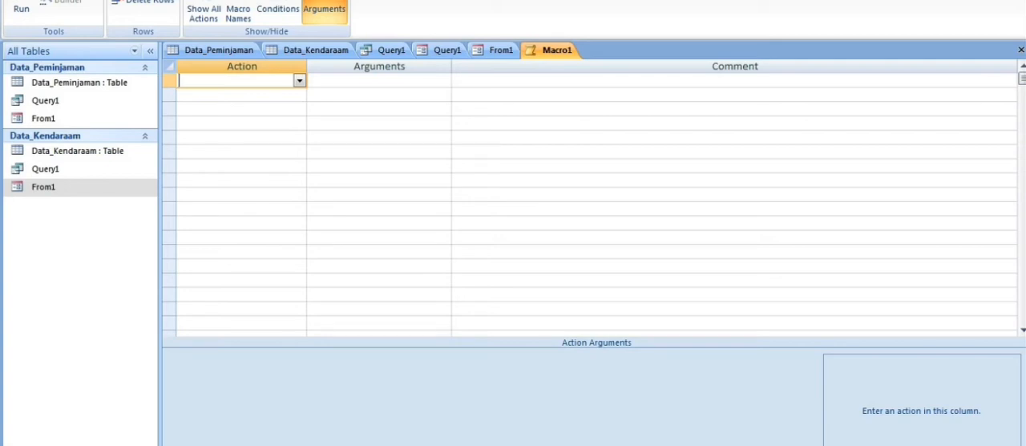
Add a MsgBox action to each of the first two rows of the new macro.
click(300, 81)
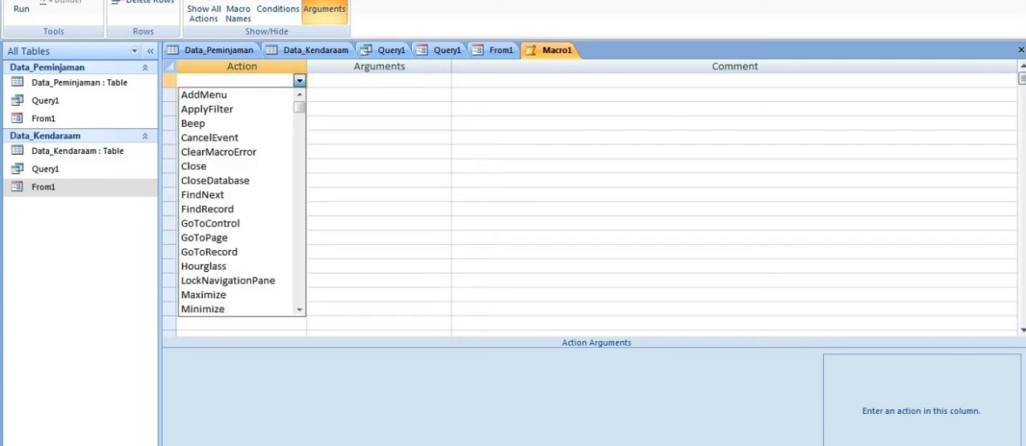
drag(300, 108, 299, 165)
click(200, 209)
click(300, 94)
drag(299, 123, 299, 155)
click(200, 280)
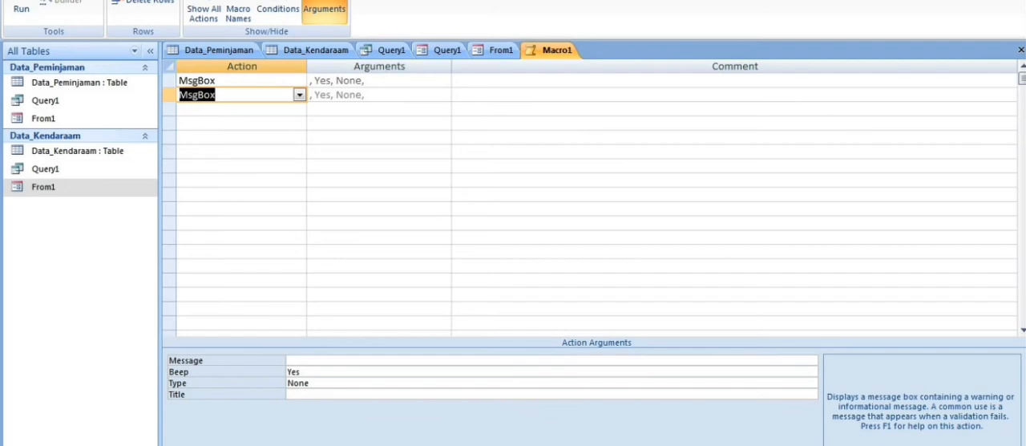
Set the message of the selected MsgBox action to Sudah Dikembalikan.
click(298, 361)
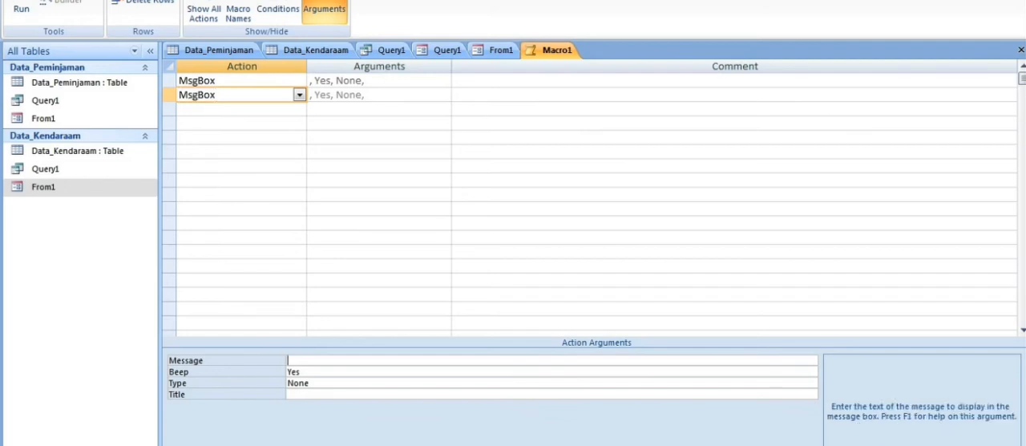
text(su)
key(BackSpace)
text(udah dikembalikan)
click(305, 395)
click(293, 361)
key(BackSpace)
text(S)
click(318, 361)
key(BackSpace)
text(D)
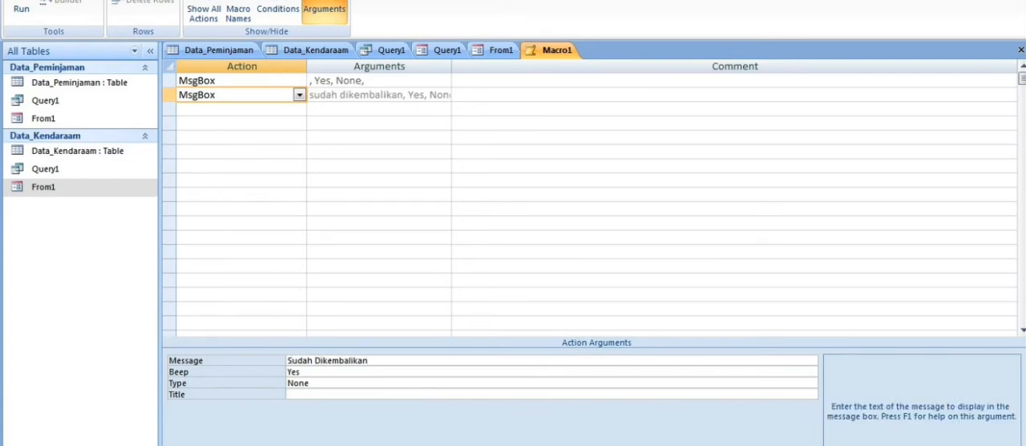
Set the selected MsgBox action's type to Information and its title to Status Peminjaman.
click(305, 395)
click(304, 383)
key(BackSpace)
key(BackSpace)
key(BackSpace)
key(BackSpace)
text(Informati)
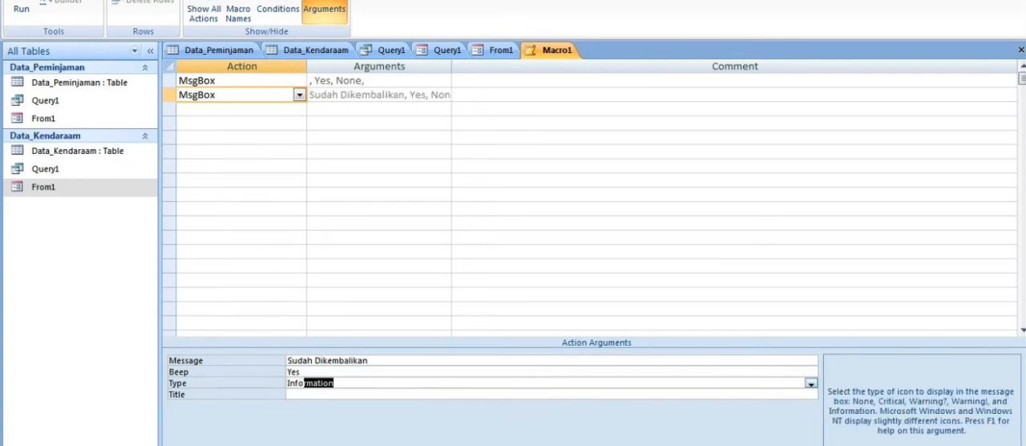
key(Tab)
text(Status Peminjaman)
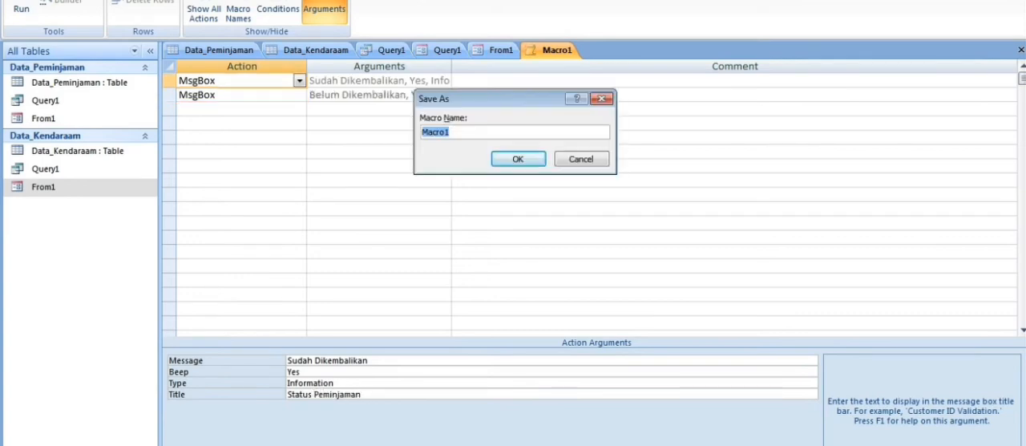
Save the macro as Macro1 and run it, closing the message box.
key(Return)
click(21, 9)
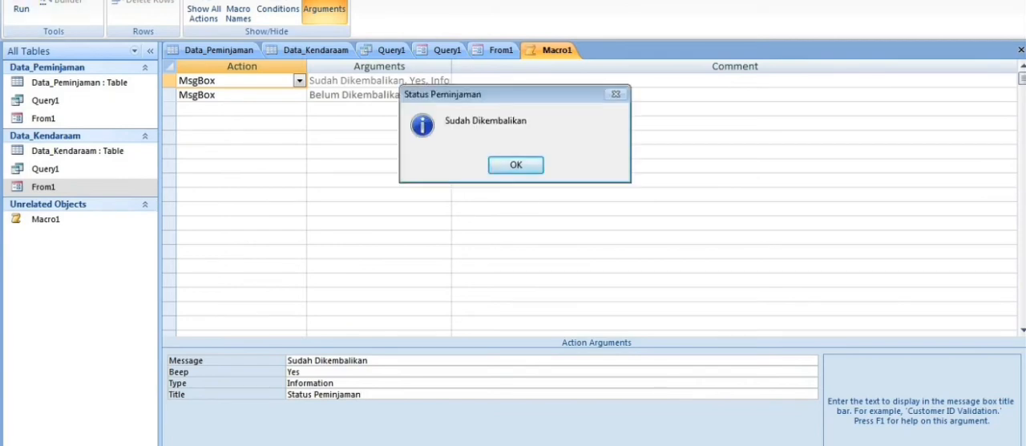
key(Return)
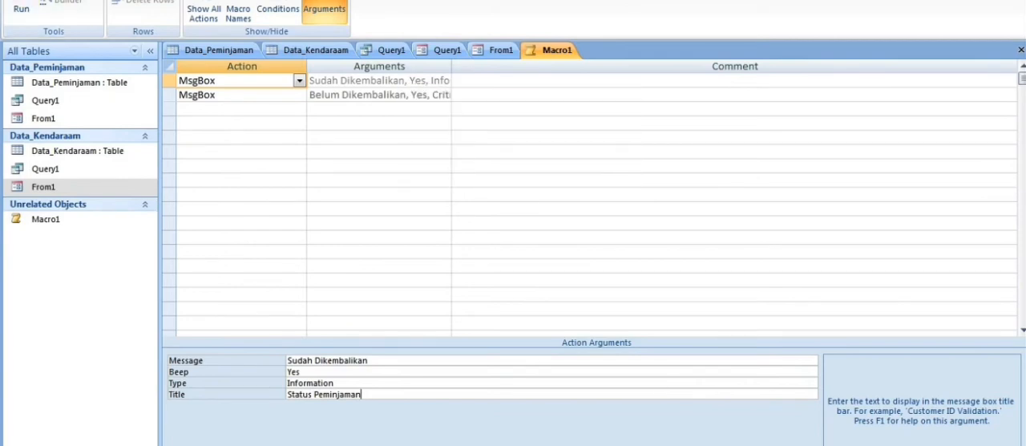
Open From1 in Design view and draw a command button below the Data_Peminjaman combo box.
click(502, 49)
click(21, 10)
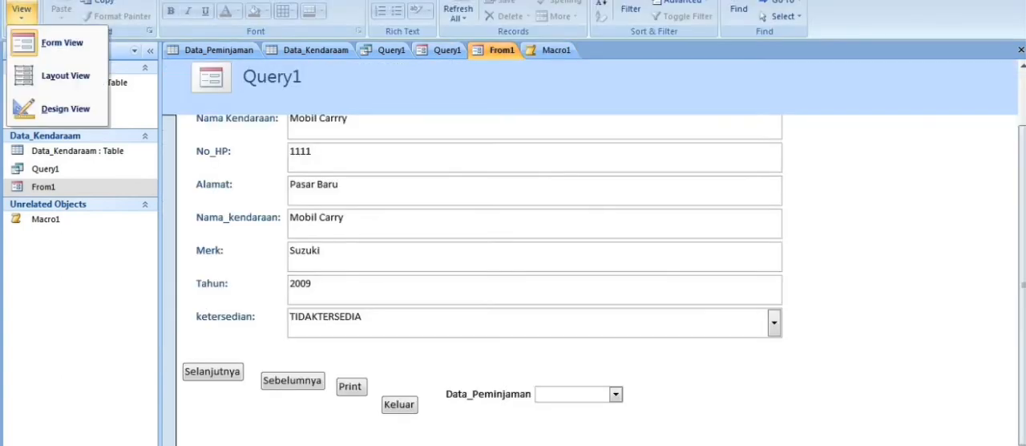
click(64, 108)
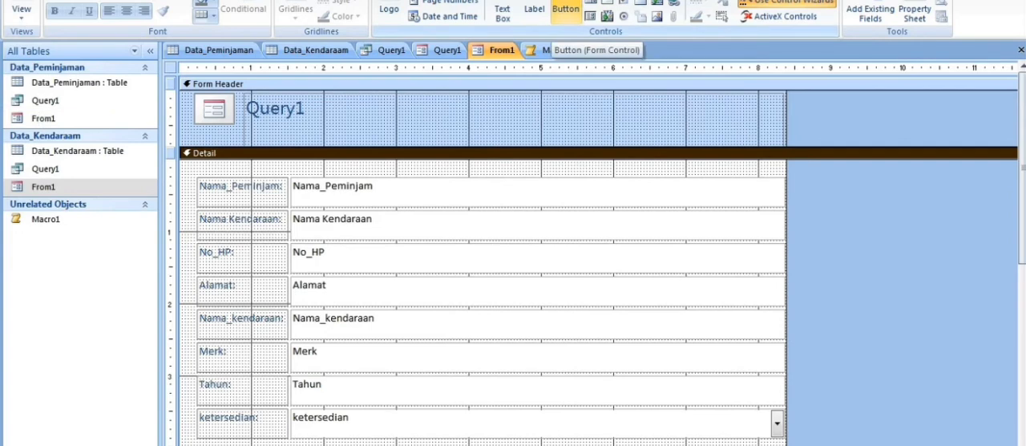
click(567, 11)
drag(1023, 168, 1023, 275)
mouse_move(628, 376)
mouse_down()
mouse_move(750, 389)
mouse_move(741, 398)
mouse_up()
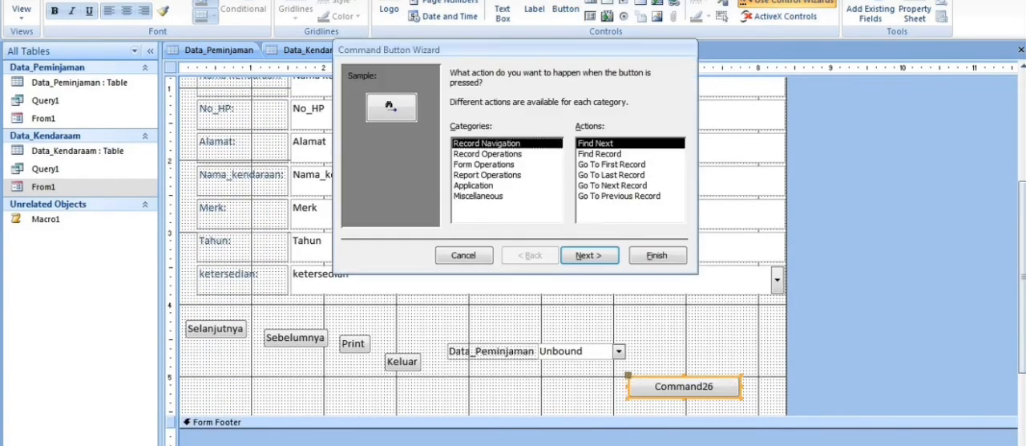
Configure the new button to run Macro1 using the Miscellaneous Run Macro action, keep the MS Access Macro picture and finish the wizard.
click(479, 196)
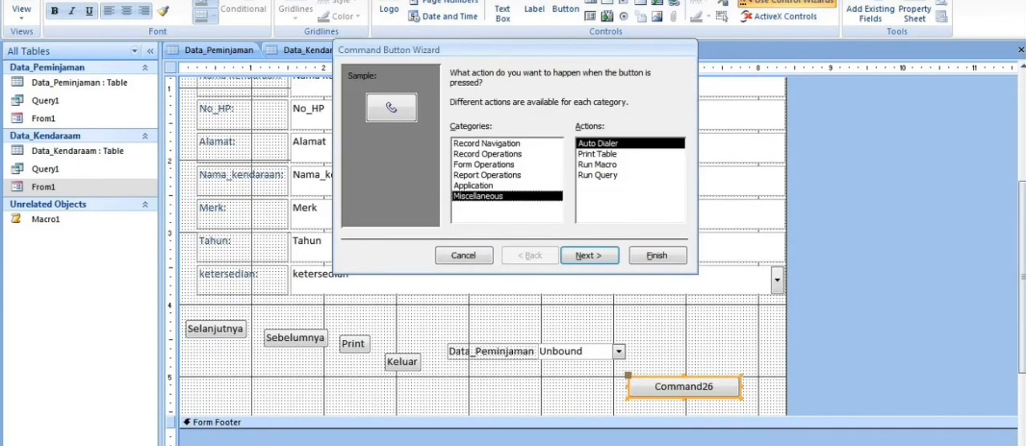
click(598, 165)
click(590, 255)
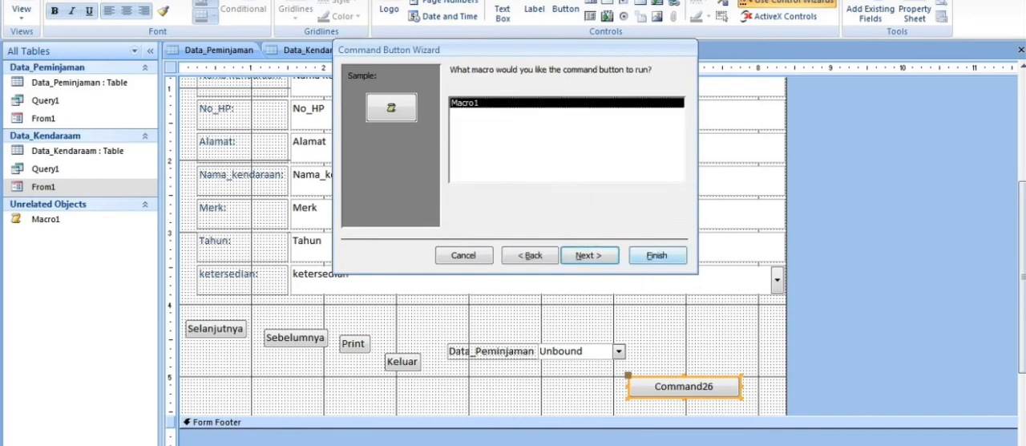
click(589, 255)
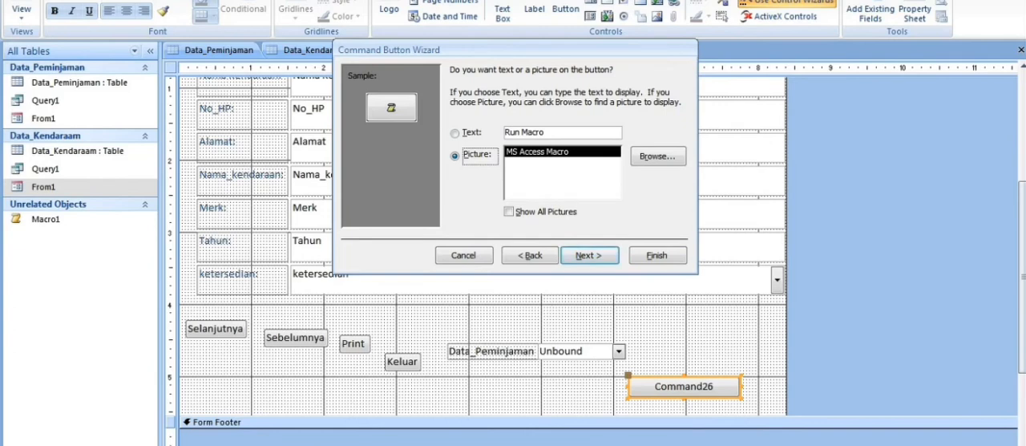
click(607, 232)
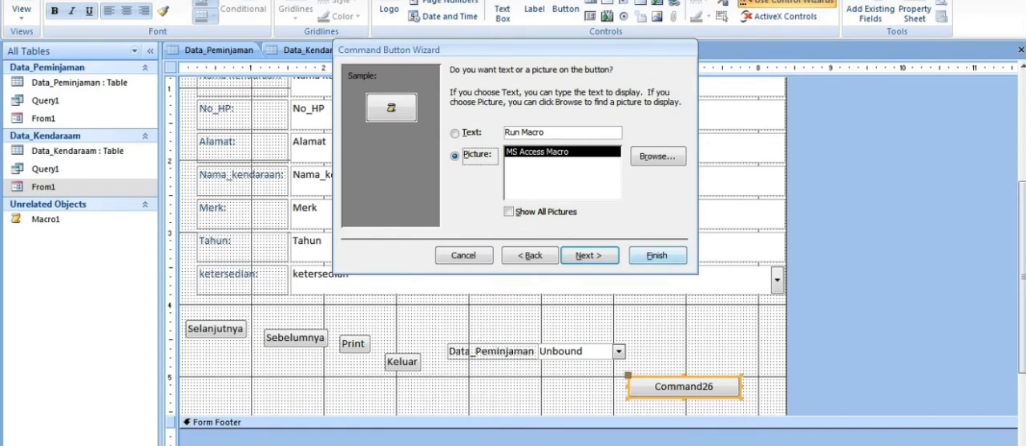
click(658, 255)
click(607, 232)
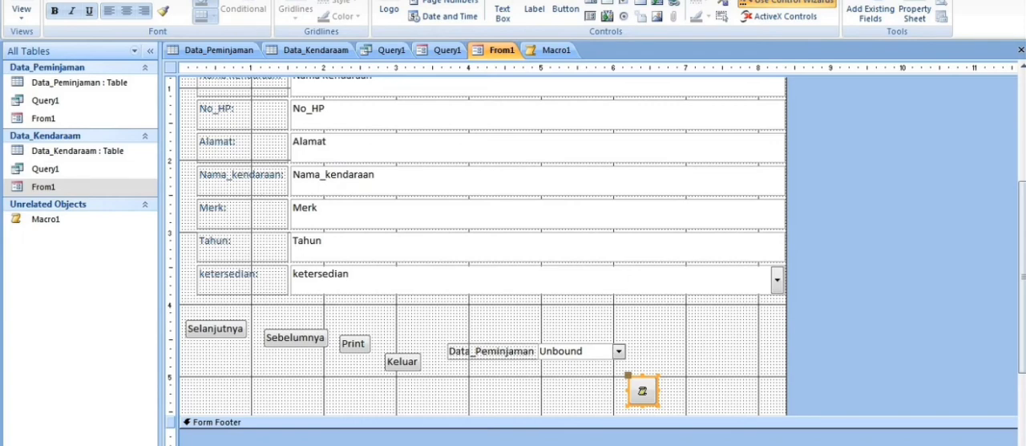
Review From1's command buttons in Design view and the MsgBox actions in Macro1.
click(215, 328)
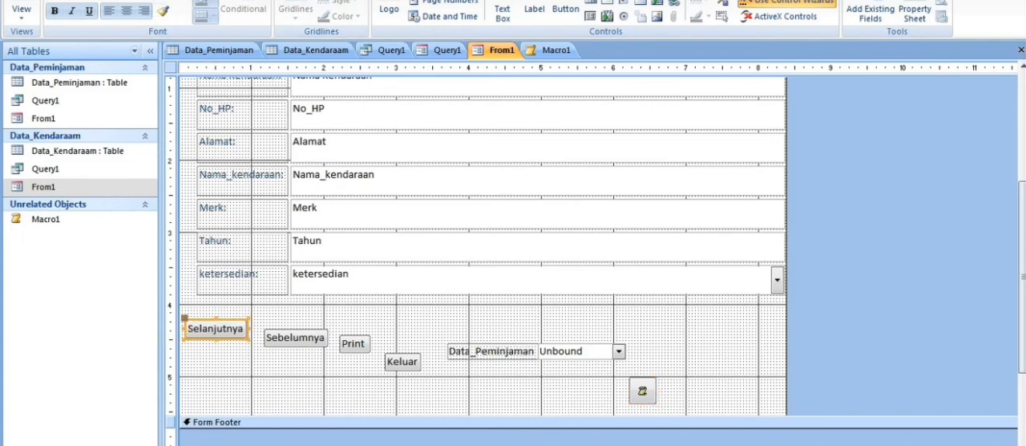
scroll(513, 18, down, 1)
scroll(513, 18, up, 4)
scroll(514, 18, down, 3)
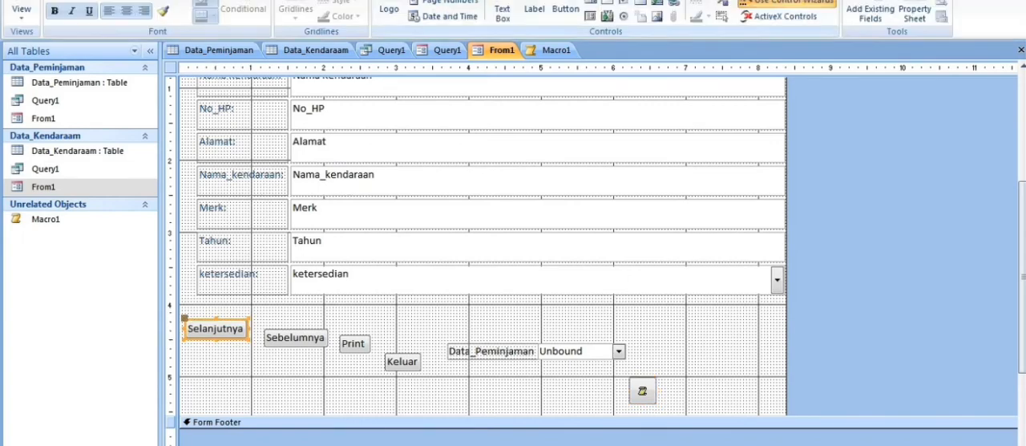
scroll(513, 18, down, 1)
click(556, 50)
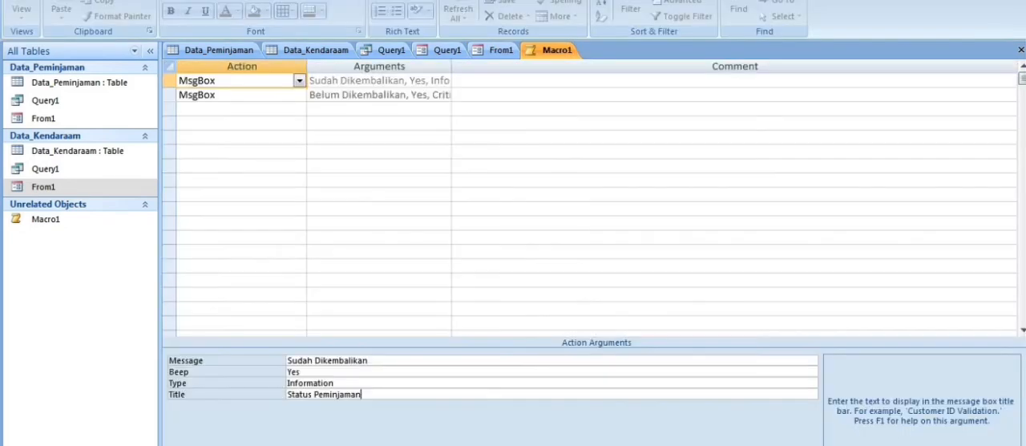
click(501, 49)
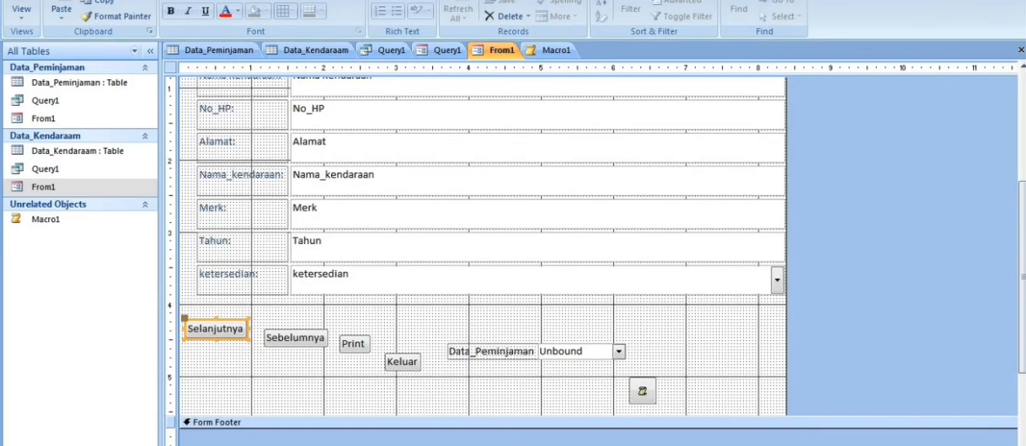
scroll(513, 18, down, 3)
Run Macro1 while From1 is in Design view and close its message boxes.
click(74, 0)
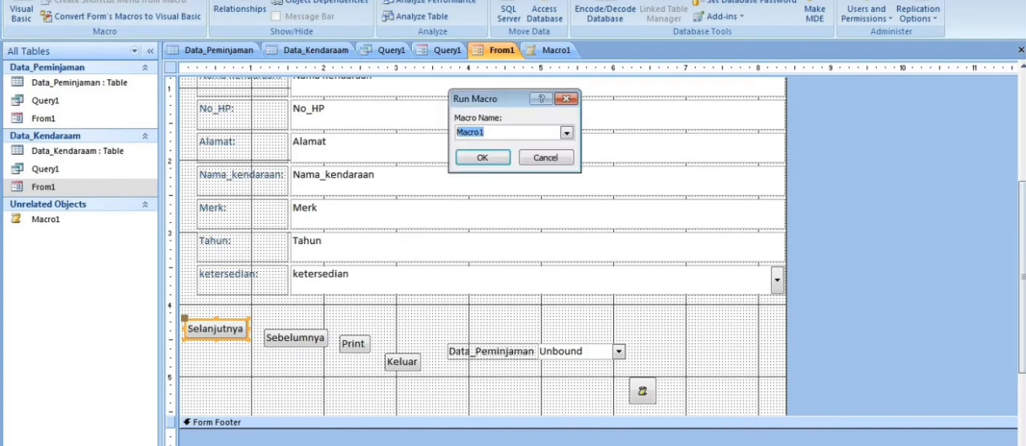
click(497, 160)
click(504, 162)
click(503, 162)
click(234, 329)
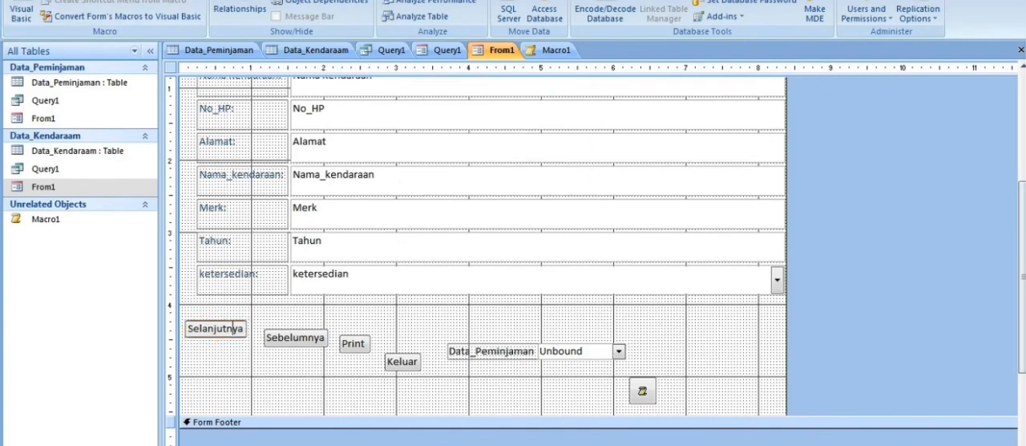
click(441, 50)
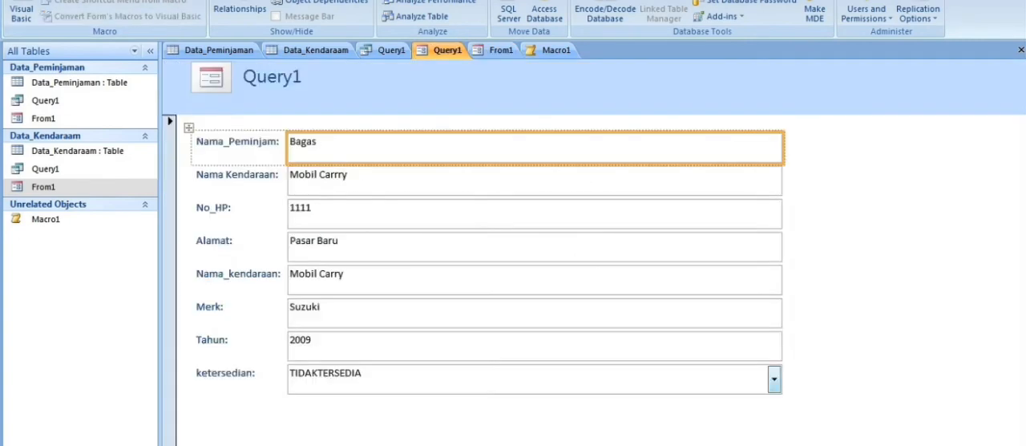
click(501, 49)
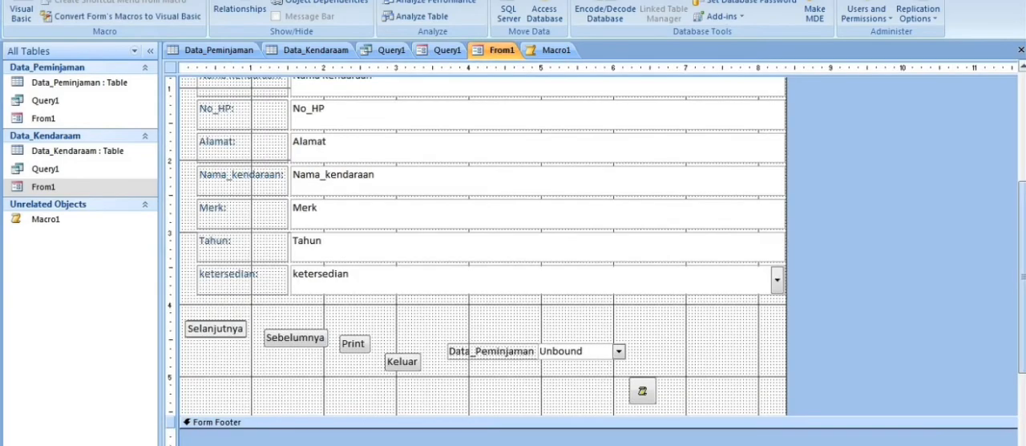
drag(1023, 257, 1022, 81)
click(56, 0)
click(21, 11)
click(42, 104)
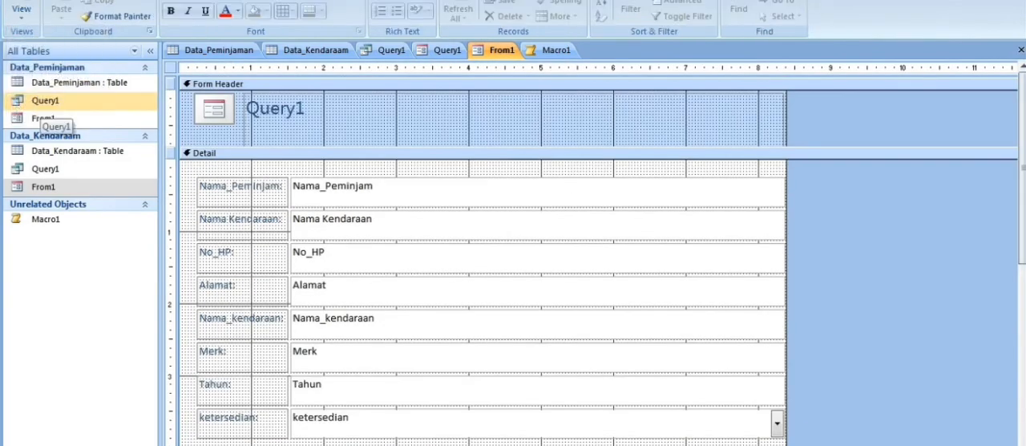
click(22, 13)
click(60, 107)
drag(1023, 168, 1022, 234)
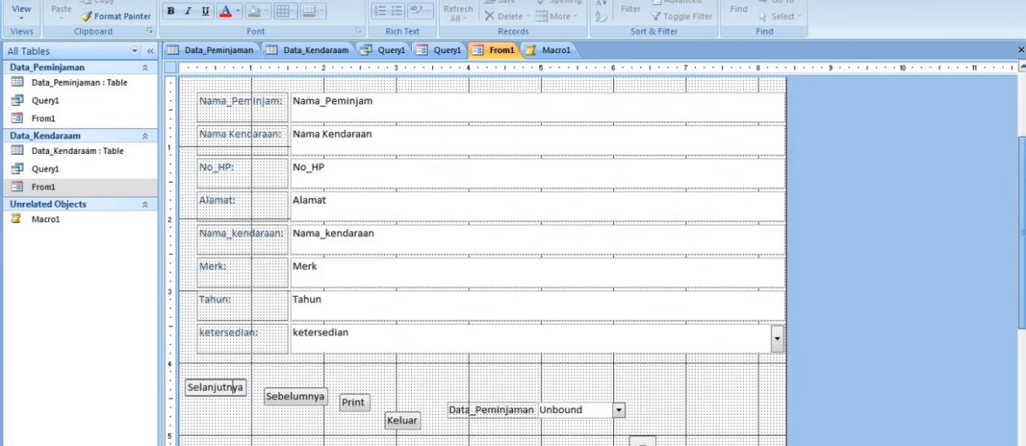
Run Macro1 again from the database tools and dismiss both message boxes.
click(96, 0)
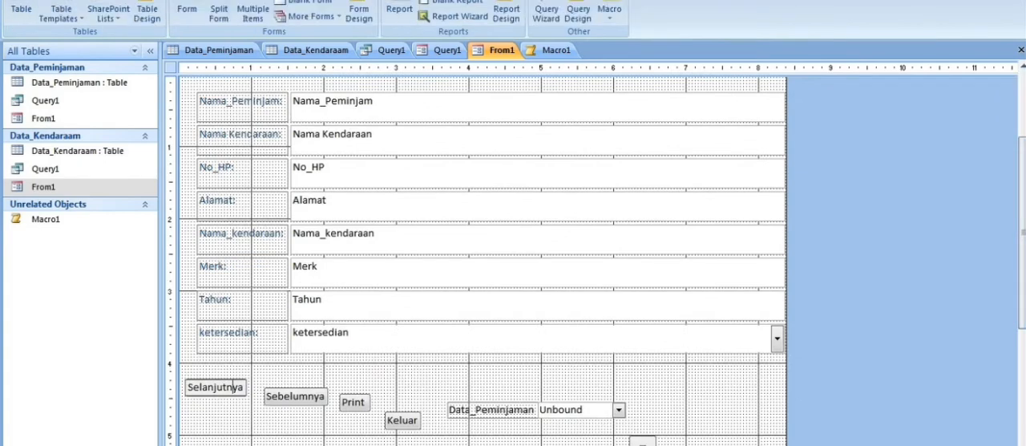
click(221, 0)
click(72, 0)
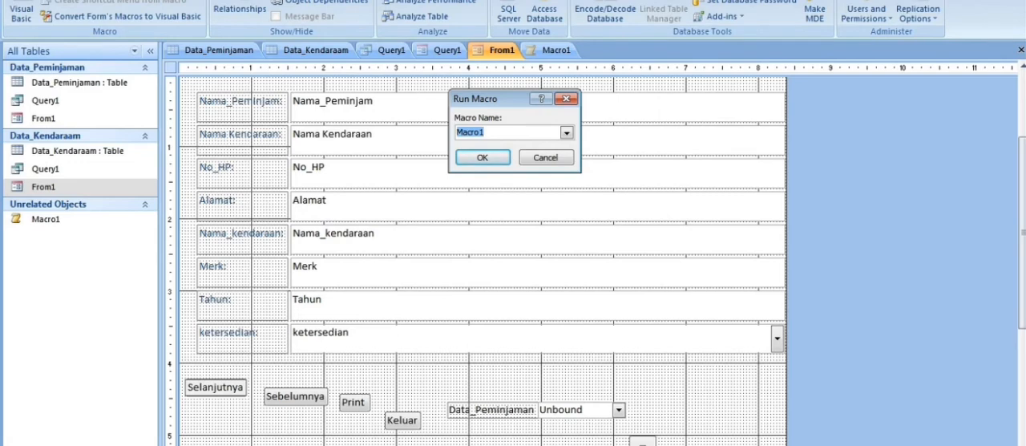
key(Return)
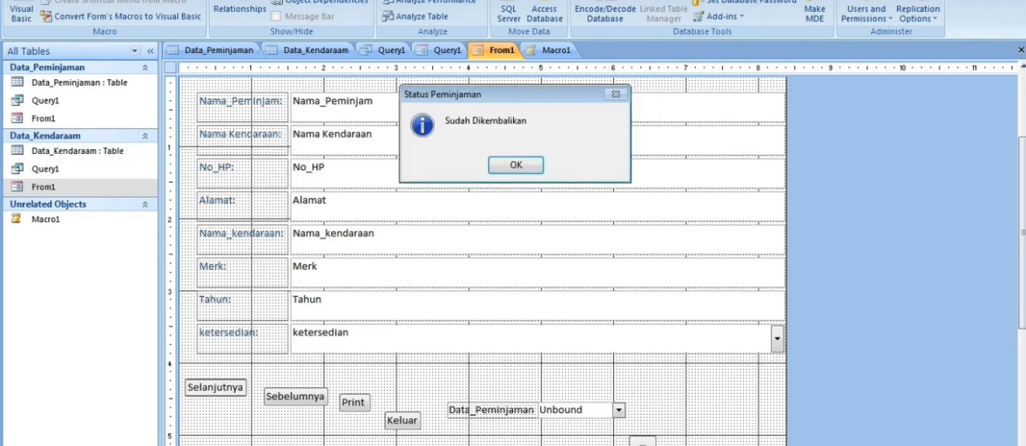
key(Return)
key(Return)
click(295, 397)
click(214, 387)
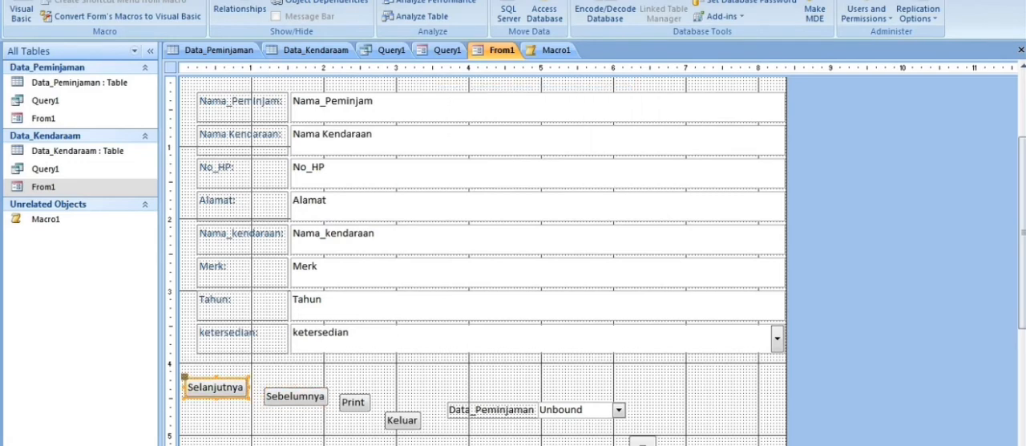
scroll(482, 257, up, 3)
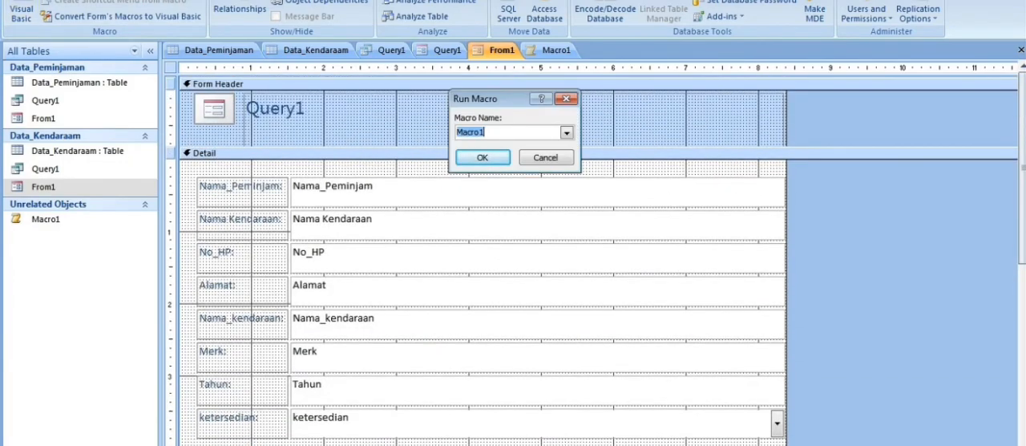
key(Escape)
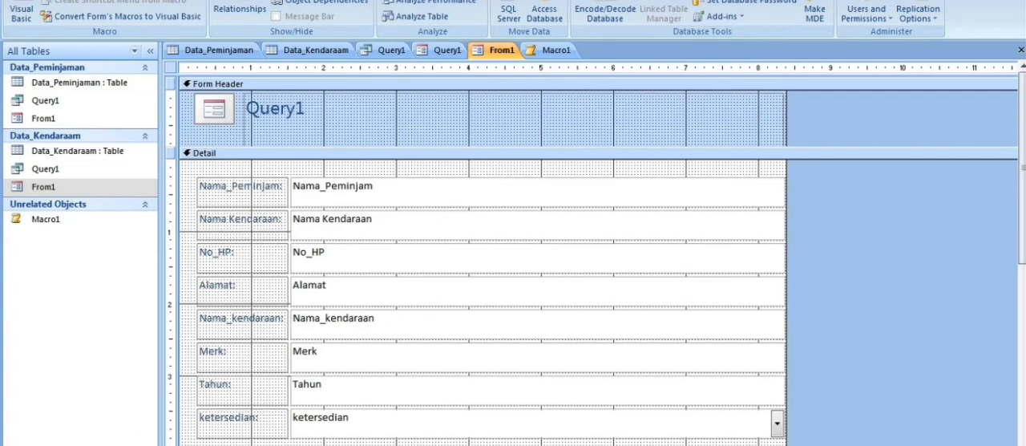
Switch From1 to Form view.
click(56, 0)
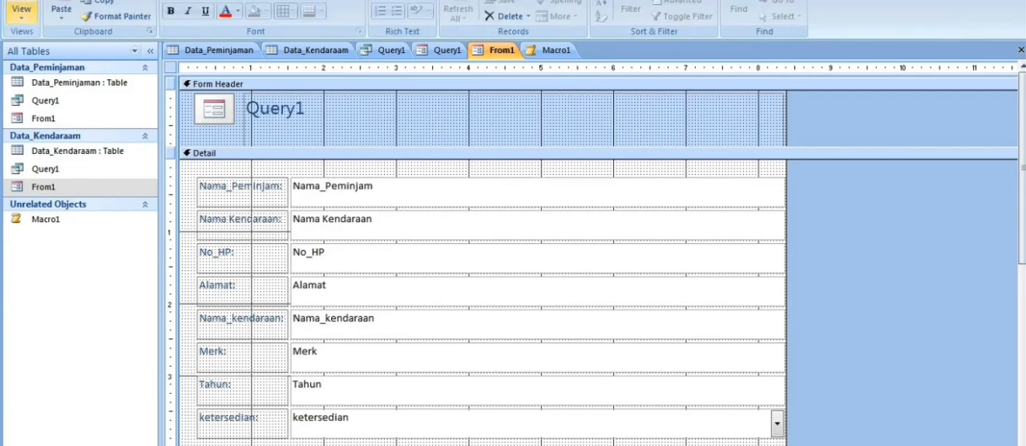
click(22, 13)
click(65, 108)
click(22, 13)
click(62, 42)
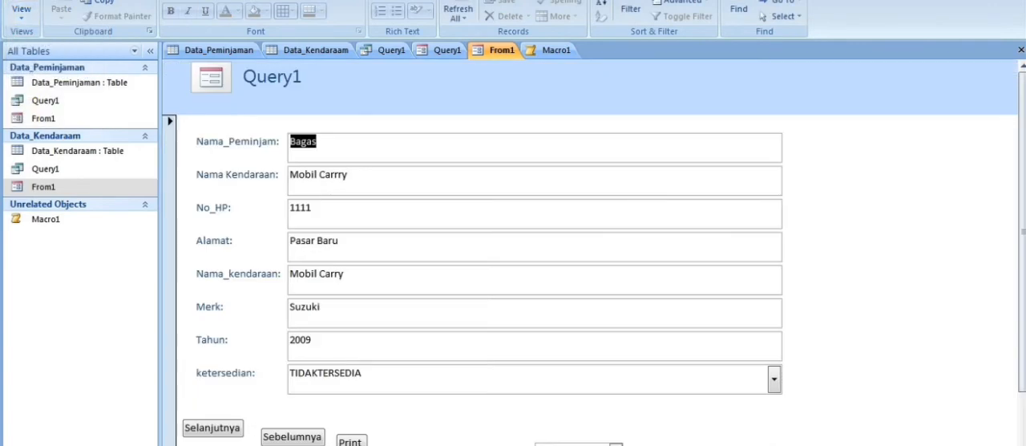
Test the Selanjutnya button on From1 by advancing two records and check the fields shown.
drag(1022, 241, 1023, 297)
click(321, 445)
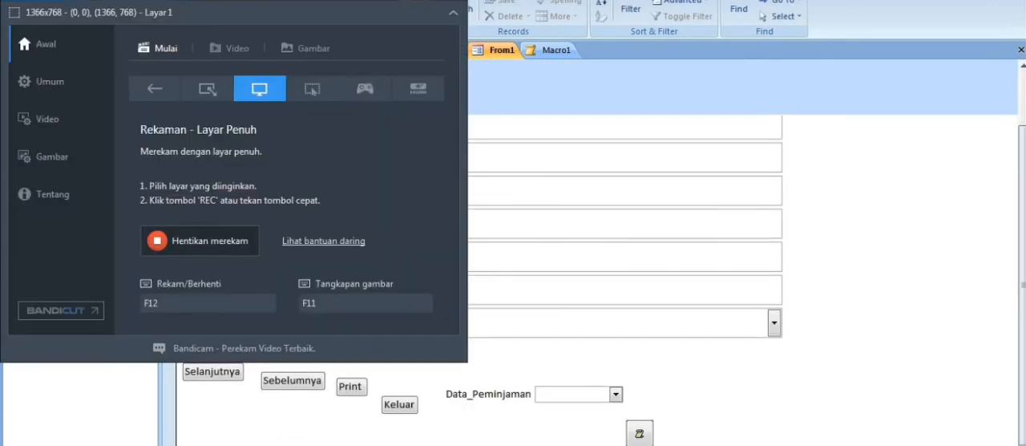
click(213, 371)
click(213, 372)
click(213, 371)
scroll(213, 372, up, 1)
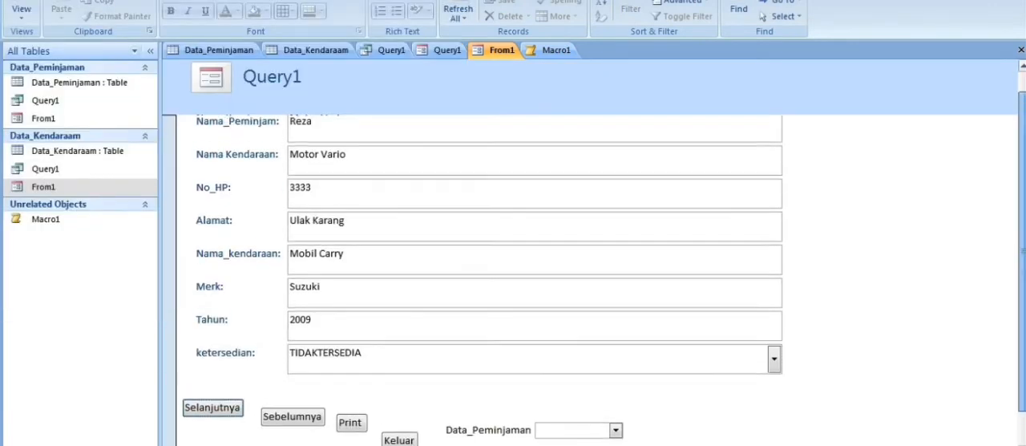
Test the Sebelumnya and Print buttons on From1, dismissing the record message and cancelling the PDF save.
click(293, 419)
click(293, 419)
click(293, 419)
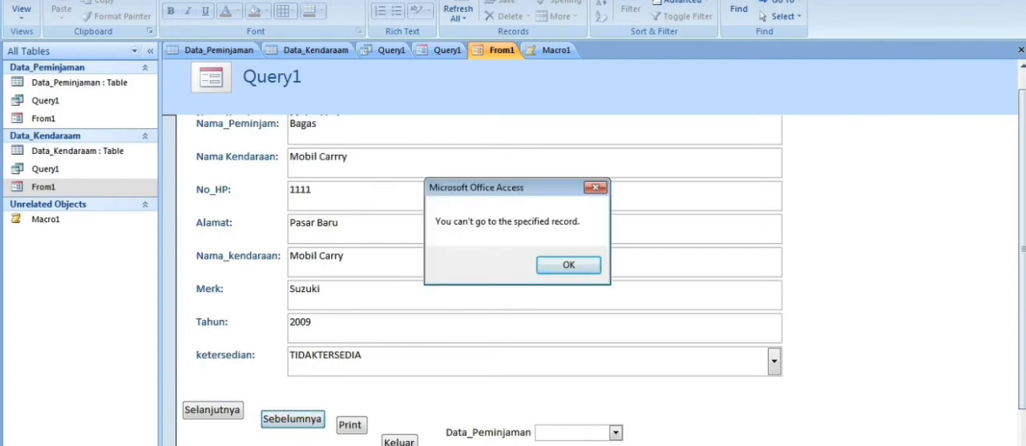
click(595, 186)
click(350, 425)
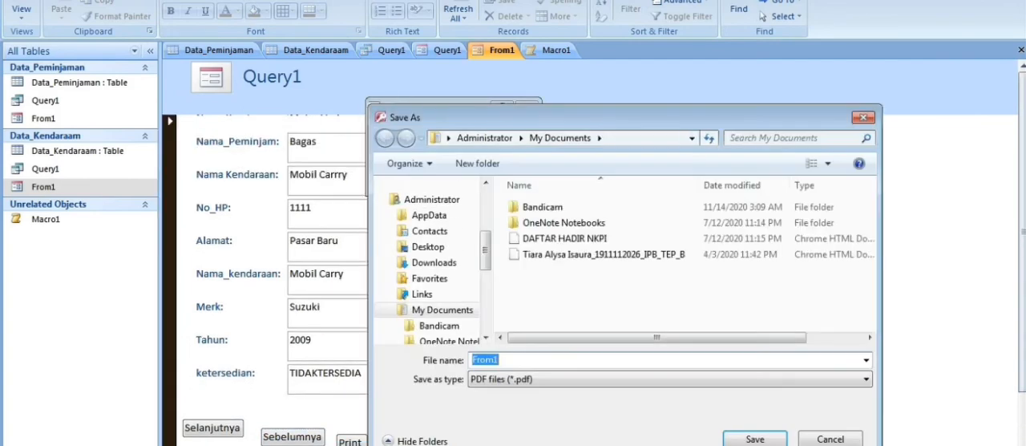
click(864, 117)
Test the Keluar button on From1 to close the form.
drag(1023, 232, 1022, 287)
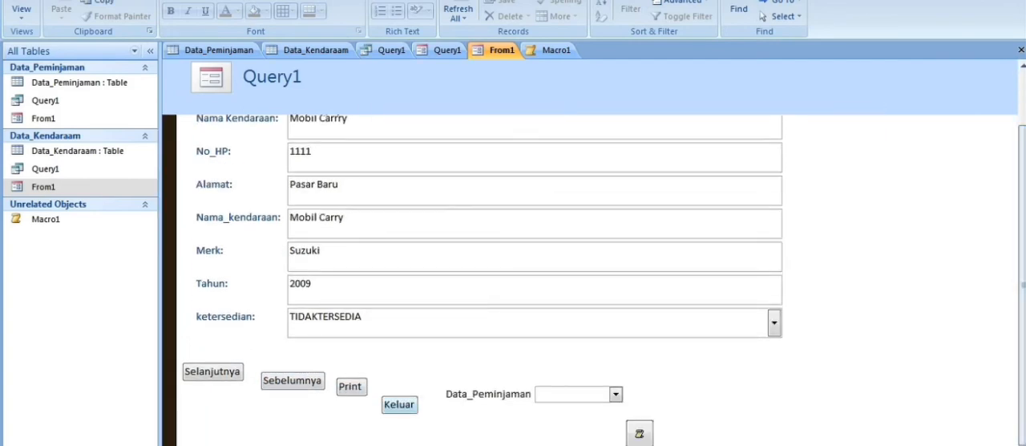
click(400, 404)
key(Return)
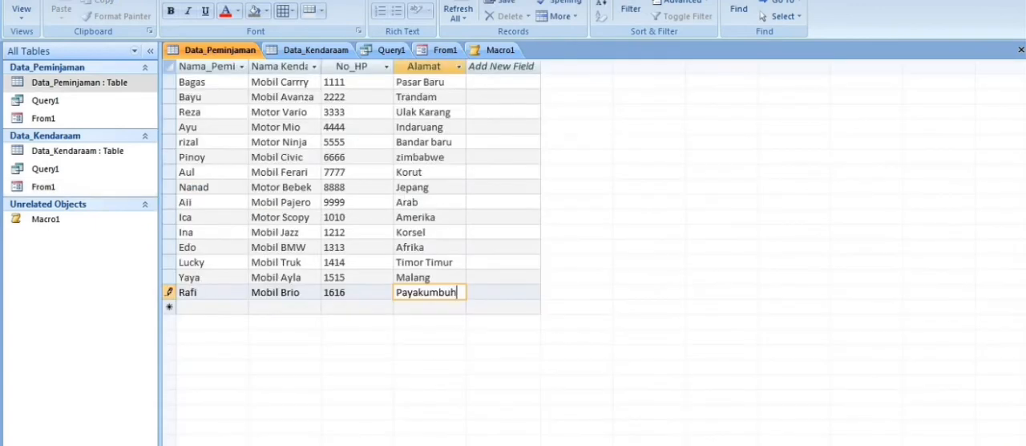
Review the Data_Kendaraam table, Query1 and the Macro1 actions, ending on From1.
click(316, 50)
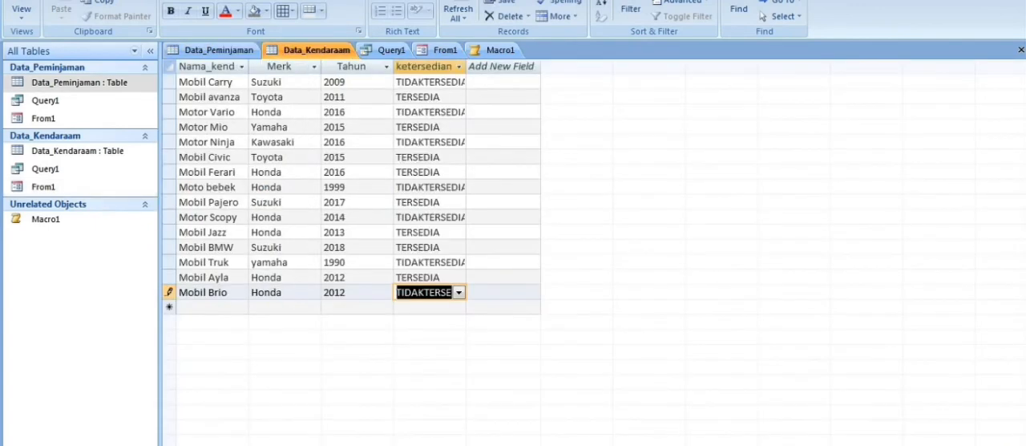
click(388, 50)
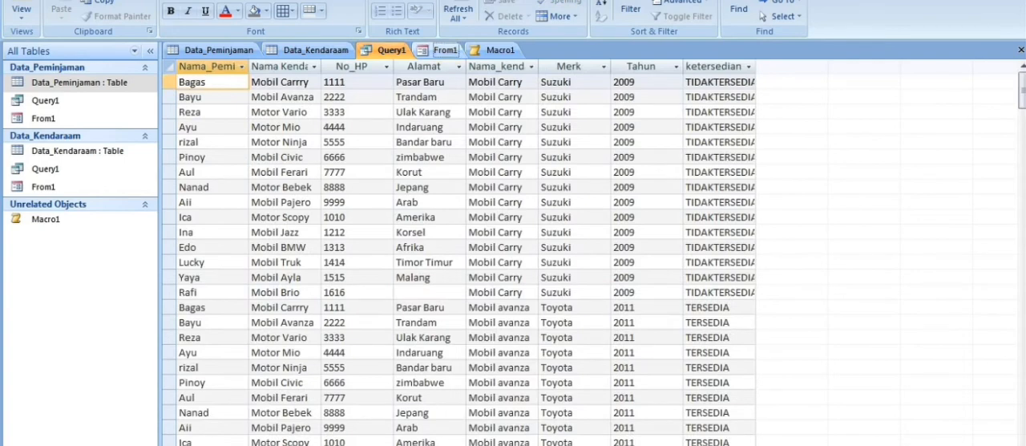
click(443, 49)
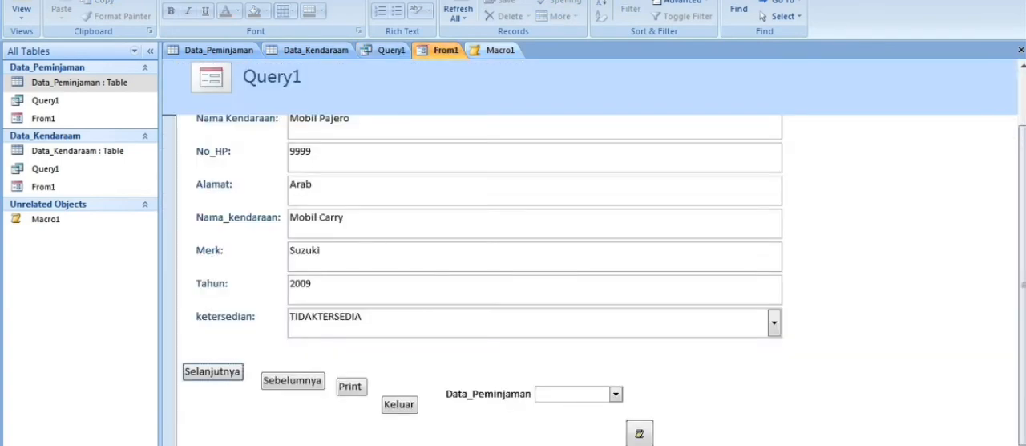
scroll(513, 265, up, 1)
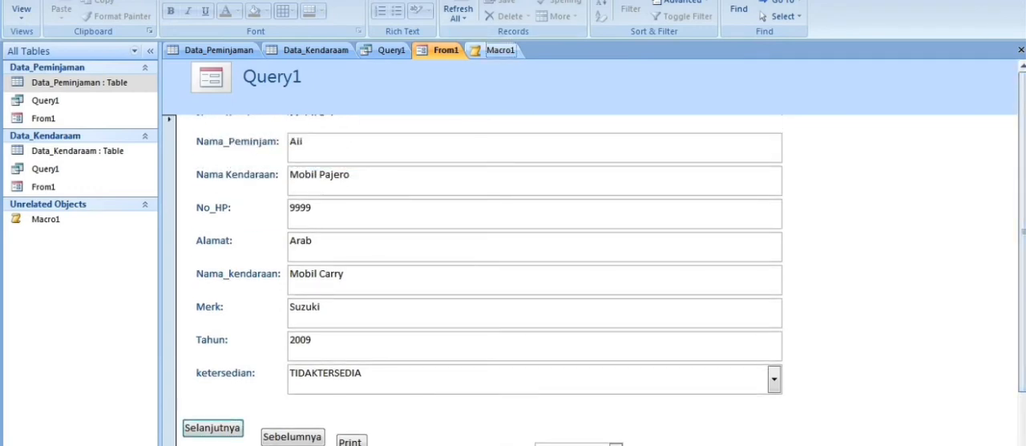
click(501, 50)
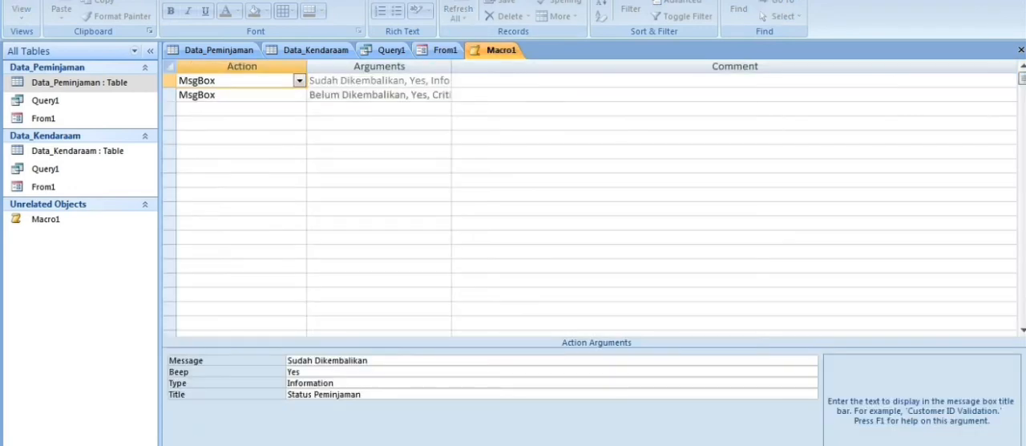
click(445, 50)
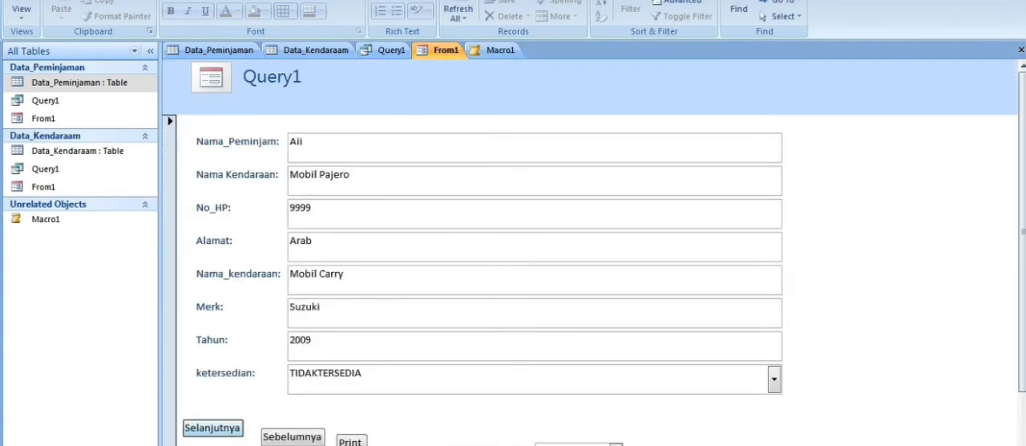
Test From1's record navigation by advancing four records with Selanjutnya and going back one with Sebelumnya.
click(212, 428)
click(213, 428)
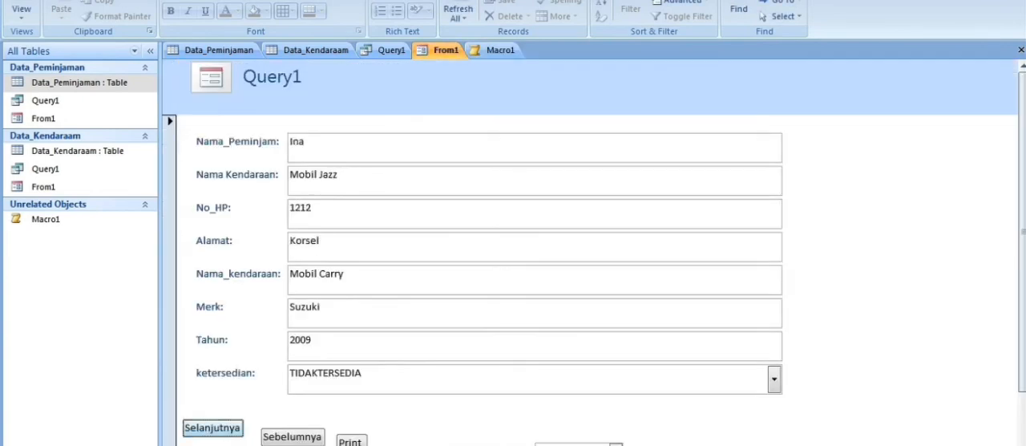
click(213, 429)
click(212, 428)
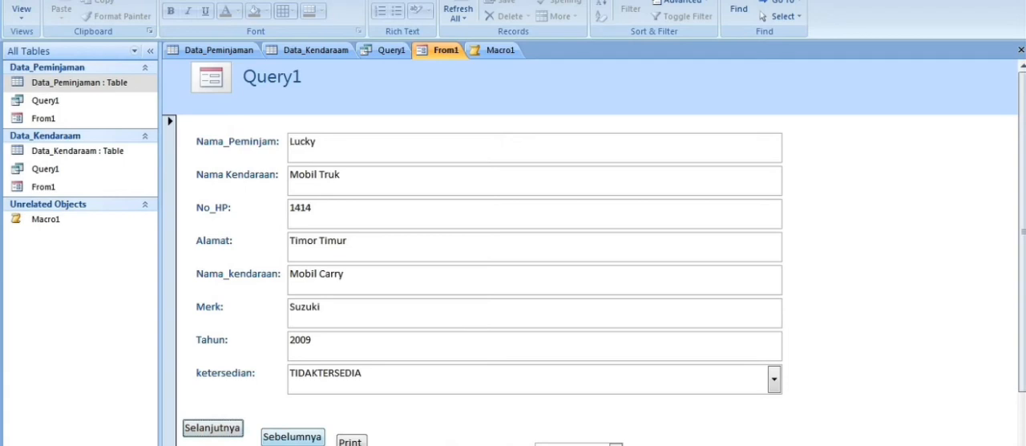
click(293, 436)
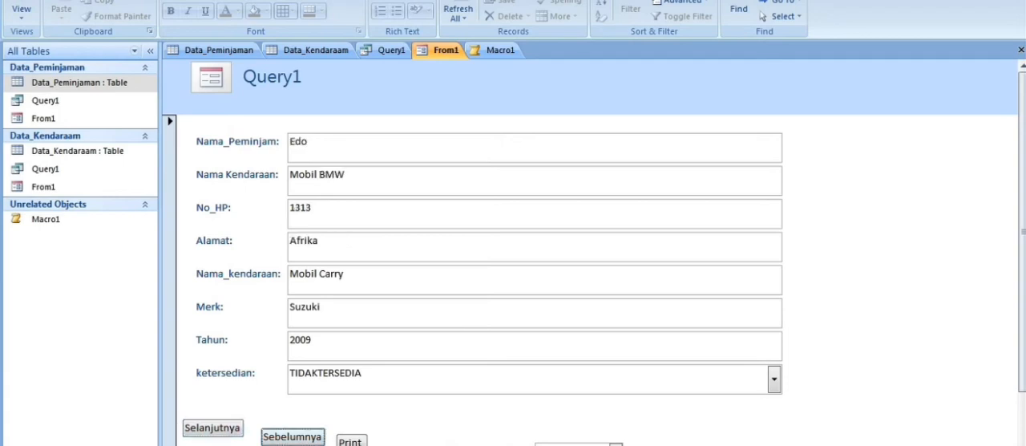
Test the macro button on From1 and dismiss both Status Peminjaman message boxes.
scroll(514, 273, down, 1)
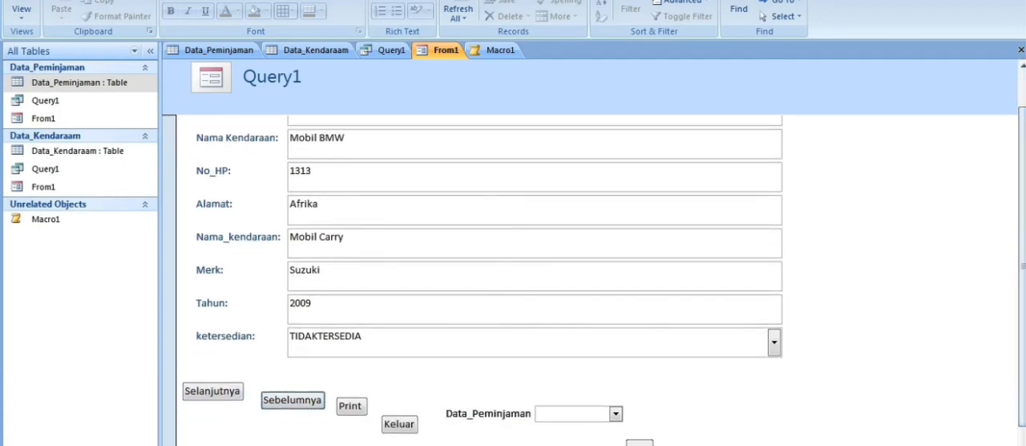
scroll(513, 272, down, 1)
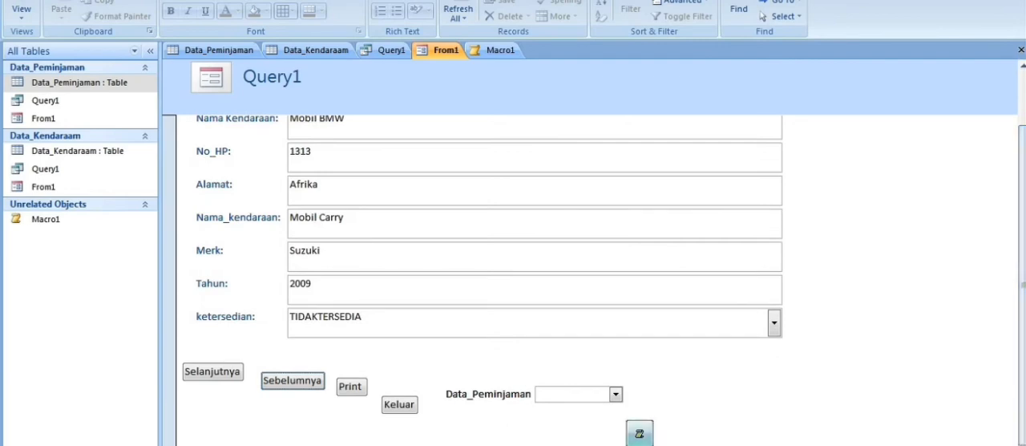
click(639, 434)
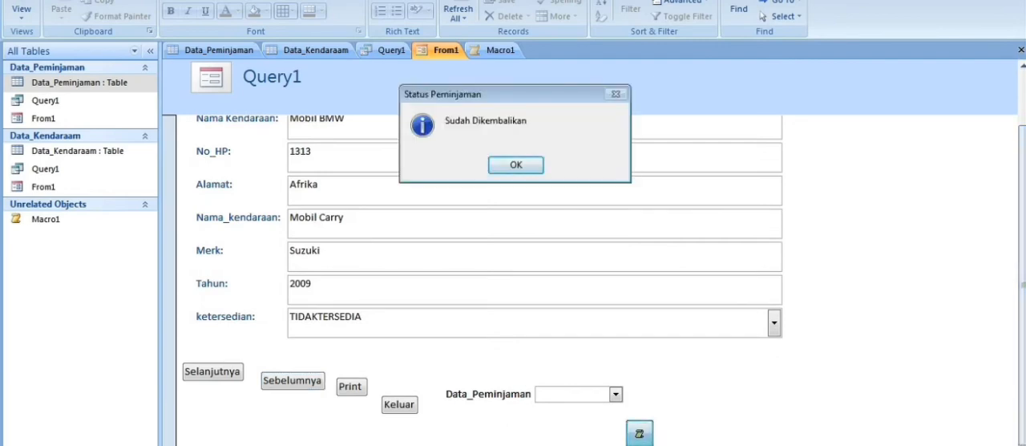
key(Return)
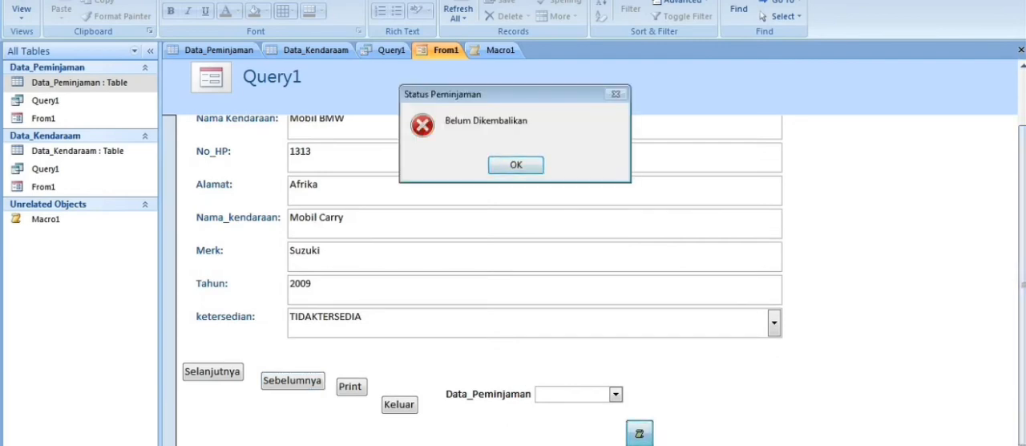
key(Return)
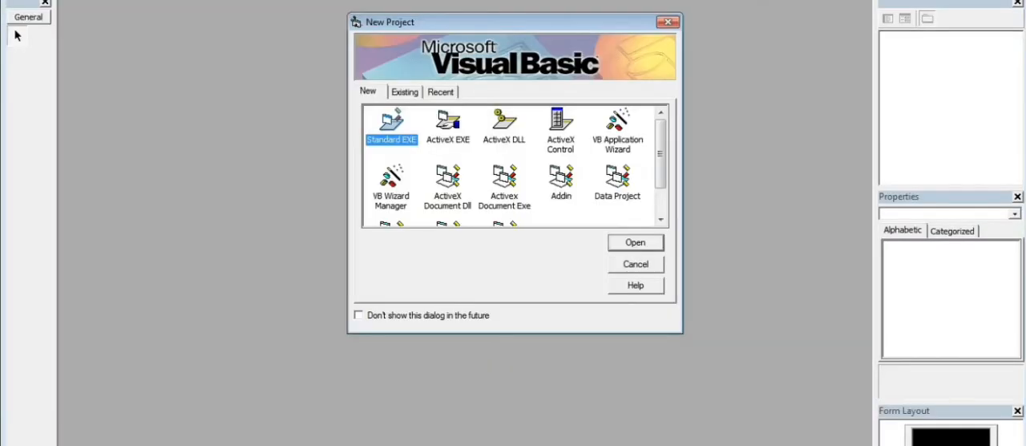
In Visual Basic, create a Standard EXE project and enlarge Form1 and its designer window.
key(Return)
drag(332, 226, 400, 434)
drag(739, 348, 769, 445)
drag(400, 434, 435, 445)
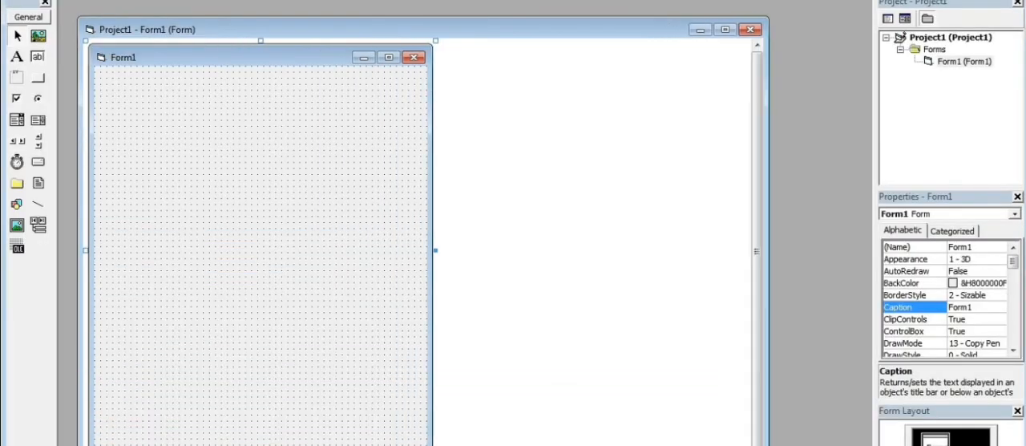
right_click(205, 78)
key(Escape)
Draw a wide label near the upper edge of Form1 and caption it "Data Peminjaman".
click(17, 57)
drag(141, 77, 291, 99)
key(BackSpace)
key(BackSpace)
key(BackSpace)
key(BackSpace)
key(BackSpace)
key(BackSpace)
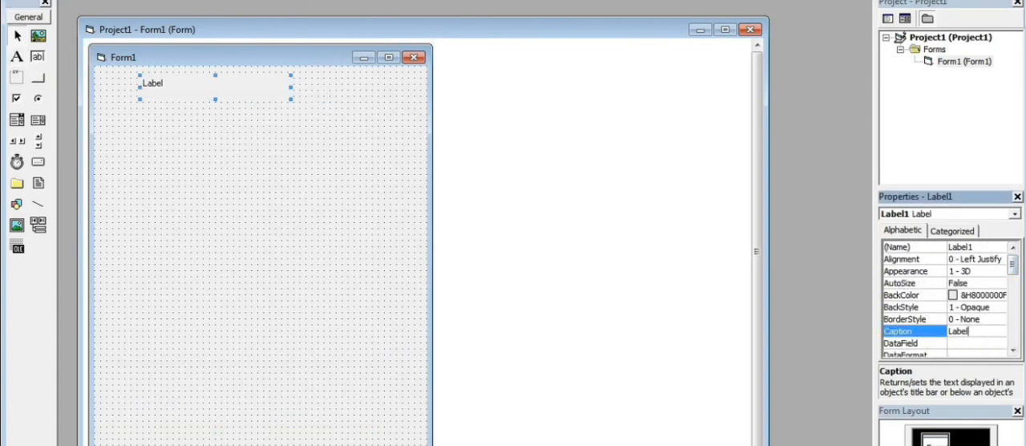
text(DataPemesana)
key(BackSpace)
key(BackSpace)
key(BackSpace)
key(BackSpace)
key(BackSpace)
key(BackSpace)
key(BackSpace)
key(BackSpace)
text(Peminjaman)
Draw four labels in a column along Form1's left edge, below the Data Peminjaman heading.
click(17, 56)
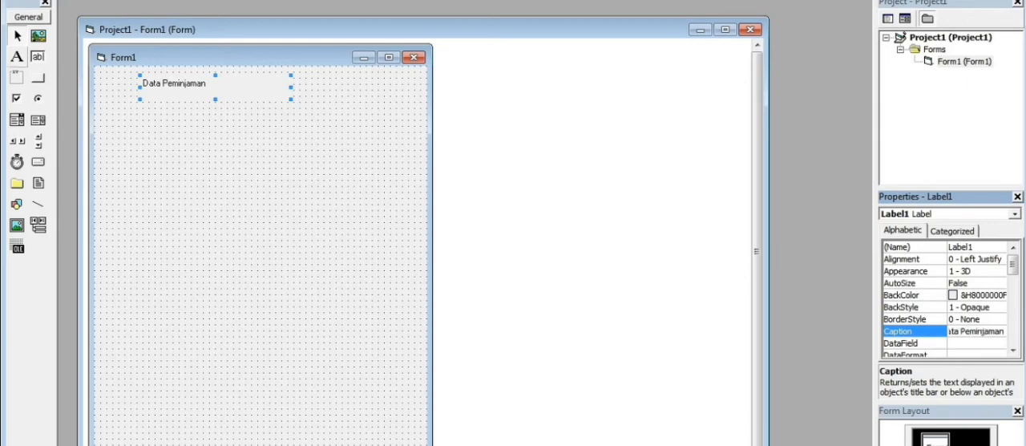
drag(97, 119, 183, 141)
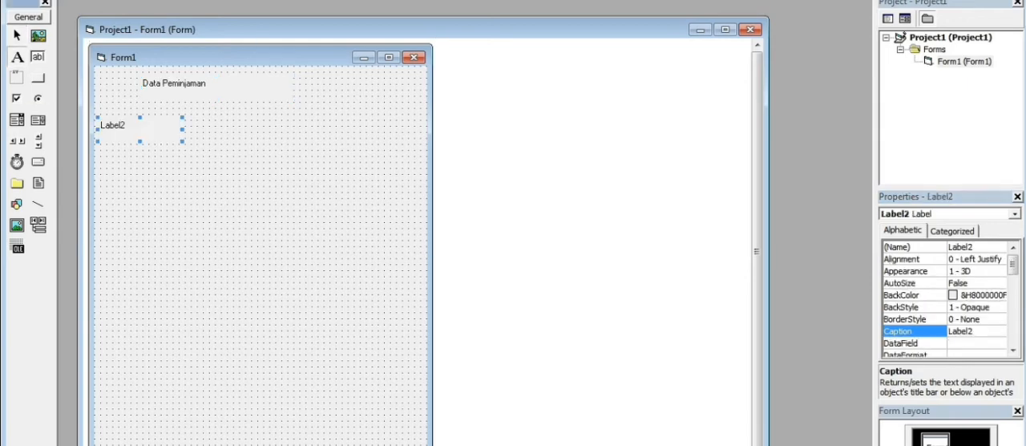
drag(100, 155, 182, 176)
click(189, 205)
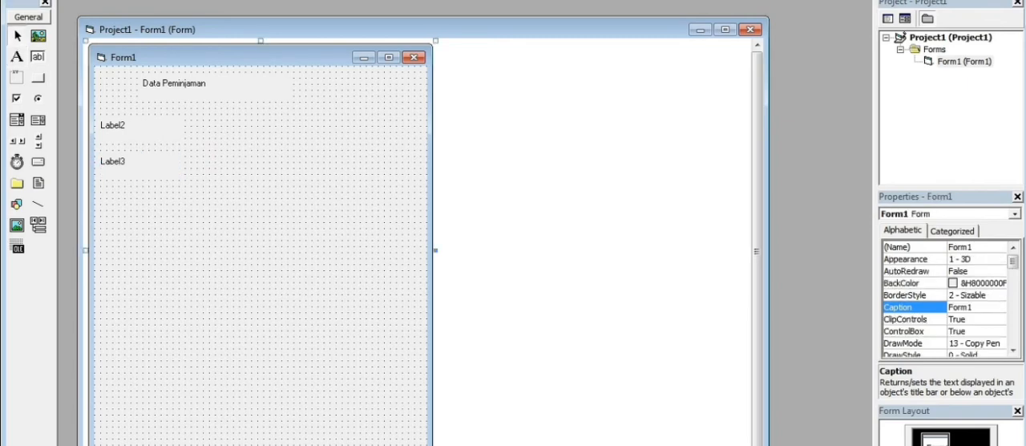
click(17, 56)
drag(99, 185, 183, 208)
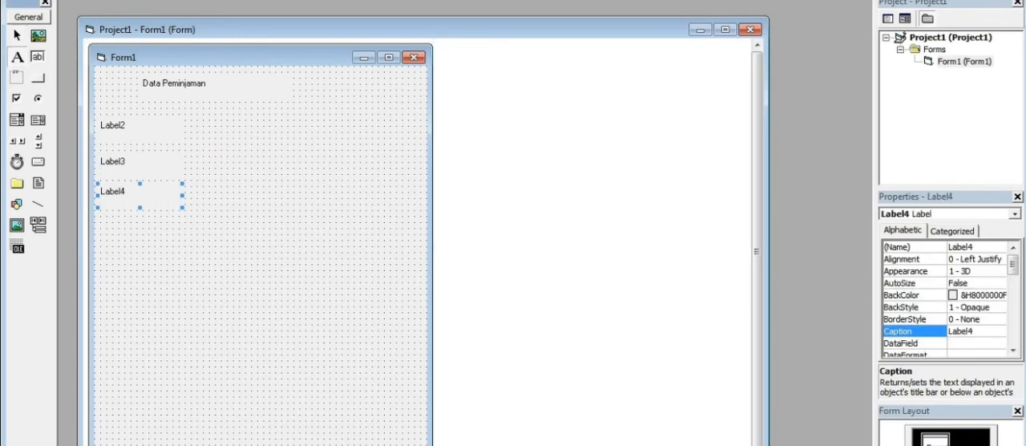
drag(100, 217, 188, 241)
Draw four more labels below Label5, continuing the column along Form1's left edge.
click(17, 56)
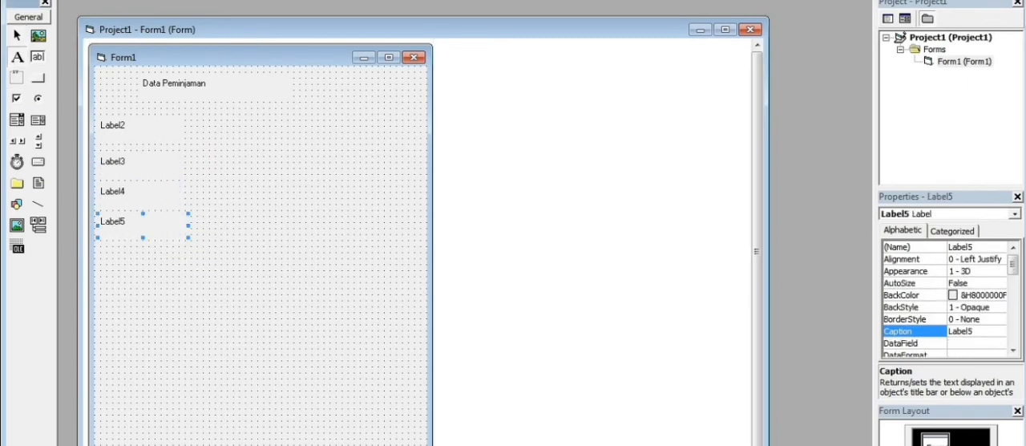
mouse_move(101, 247)
mouse_down()
mouse_move(155, 277)
mouse_move(188, 277)
mouse_up()
click(17, 56)
drag(100, 286, 188, 316)
click(17, 56)
drag(100, 328, 188, 351)
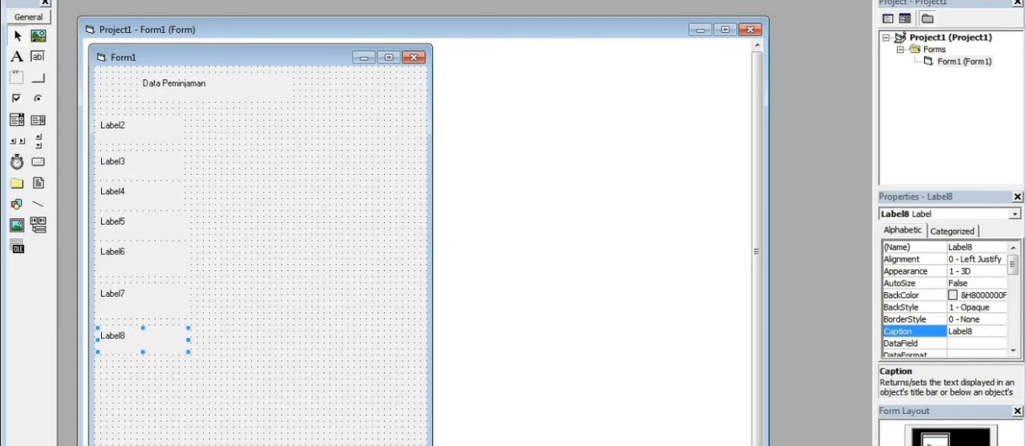
click(16, 56)
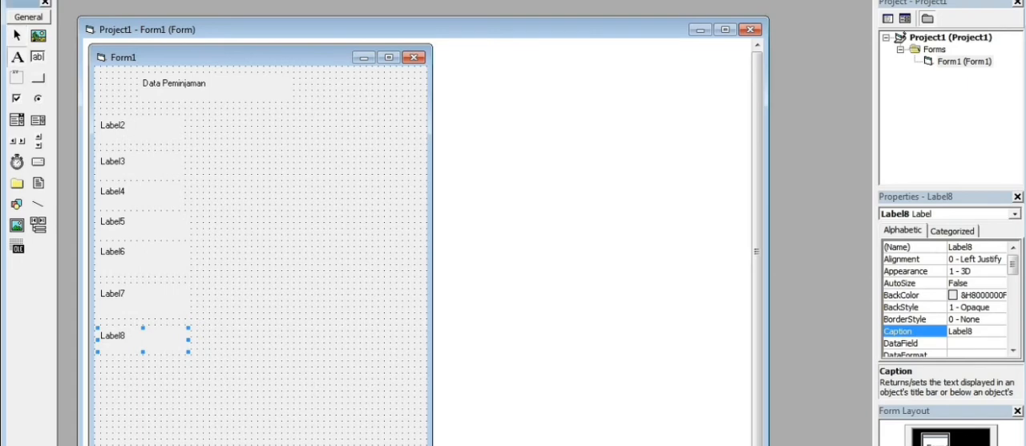
drag(100, 366, 188, 389)
Set the caption of Label2 to "Data Kendaraan" and the caption of Label3 to "Merk".
click(132, 129)
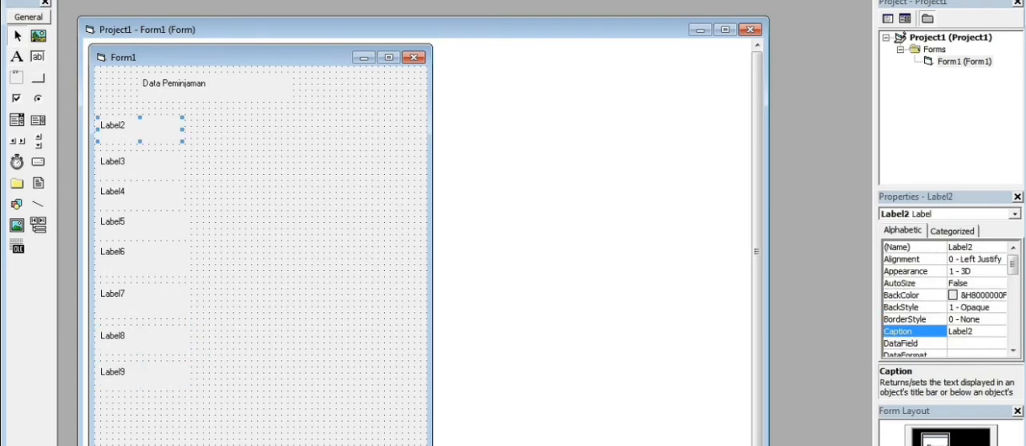
key(BackSpace)
key(BackSpace)
key(BackSpace)
key(BackSpace)
key(BackSpace)
key(BackSpace)
text(Data Kendaraan)
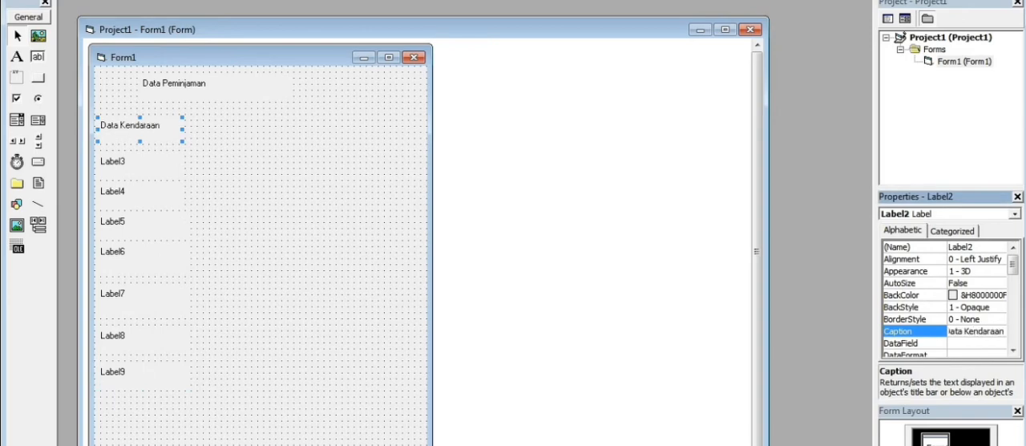
click(132, 164)
key(BackSpace)
text(Mer)
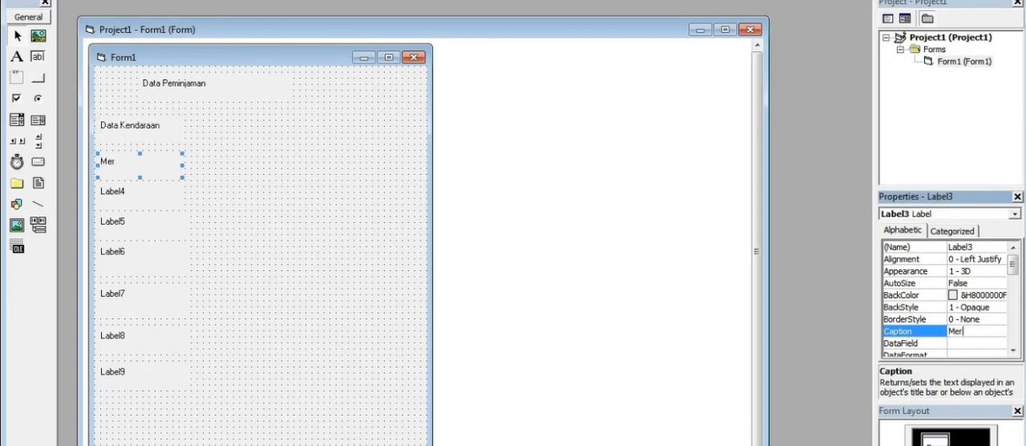
Set the caption of Label4 to "Tahun Dibuat".
click(132, 195)
key(BackSpace)
text(Tahun Dibuat)
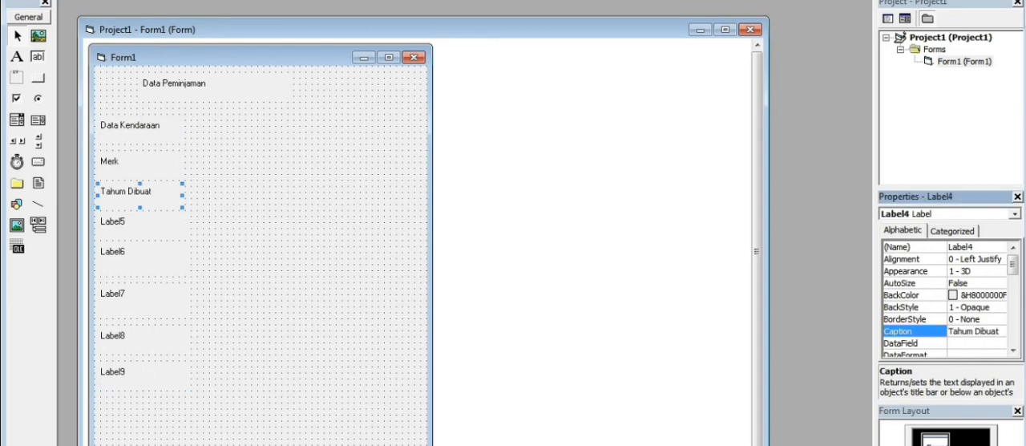
click(132, 195)
key(BackSpace)
text(Tahun Dibuat)
Set the caption of Label5 to "Ketersediaan".
click(143, 225)
key(BackSpace)
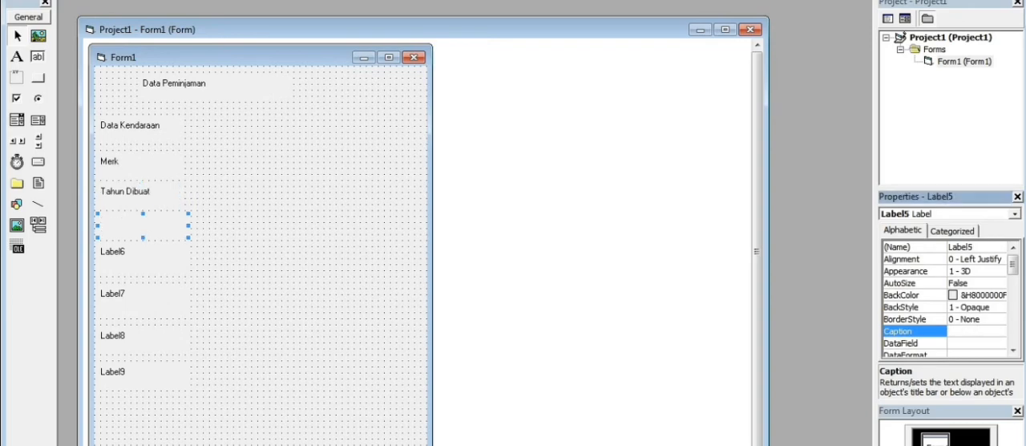
text(Keyersediaan)
key(BackSpace)
key(BackSpace)
key(BackSpace)
key(BackSpace)
key(BackSpace)
key(BackSpace)
key(BackSpace)
key(BackSpace)
key(BackSpace)
key(BackSpace)
text(tersediaan)
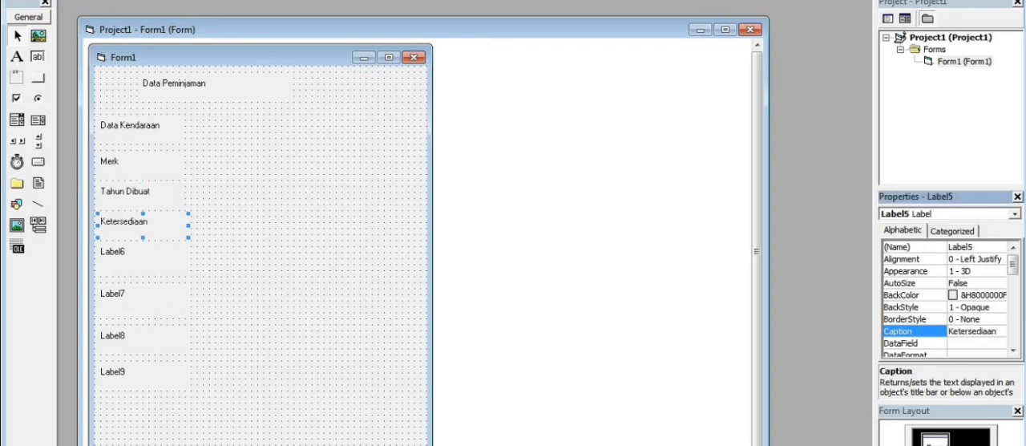
Caption Label6 as "Nama Peminjam" and Label7 as "Data Peminjam".
click(143, 258)
key(BackSpace)
text(Nama Peminjam)
click(142, 300)
key(BackSpace)
text(Da)
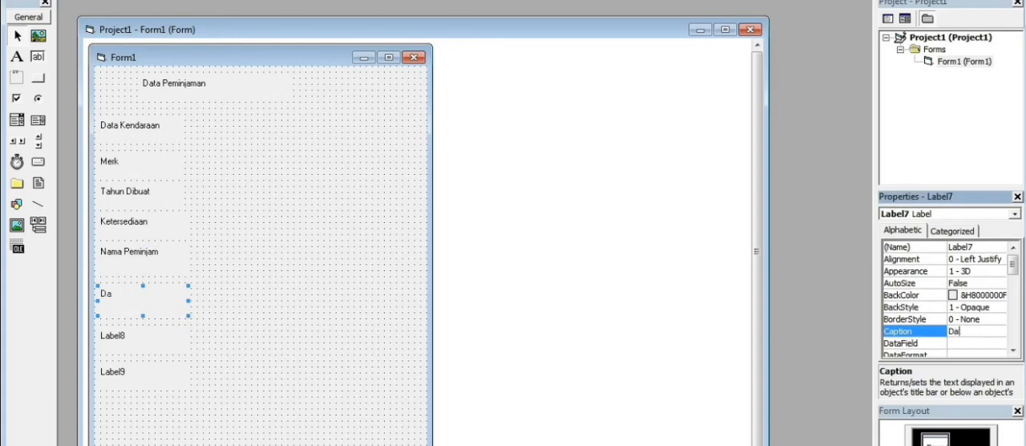
text(ta Peminjam)
Set the caption of Label8 to "NO HP" and the caption of Label9 to "Alamat".
click(143, 340)
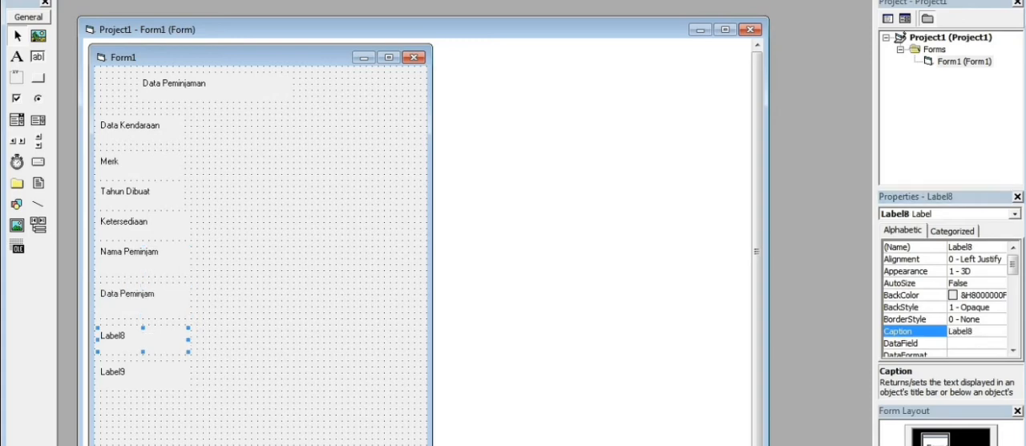
key(BackSpace)
text(NO HP)
click(143, 375)
key(BackSpace)
text(Alamat)
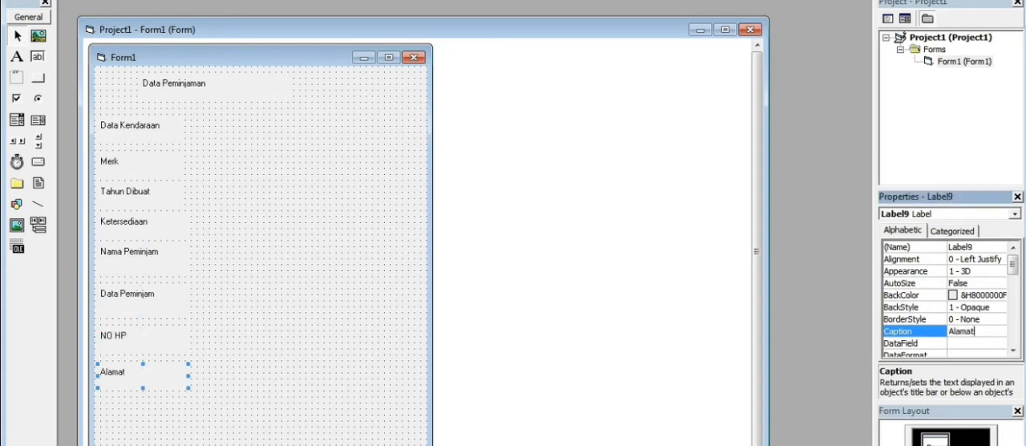
Draw four text boxes beside the Data Kendaraan, Merk, Tahun Dibuat and Ketersediaan labels.
click(38, 56)
drag(201, 120, 328, 141)
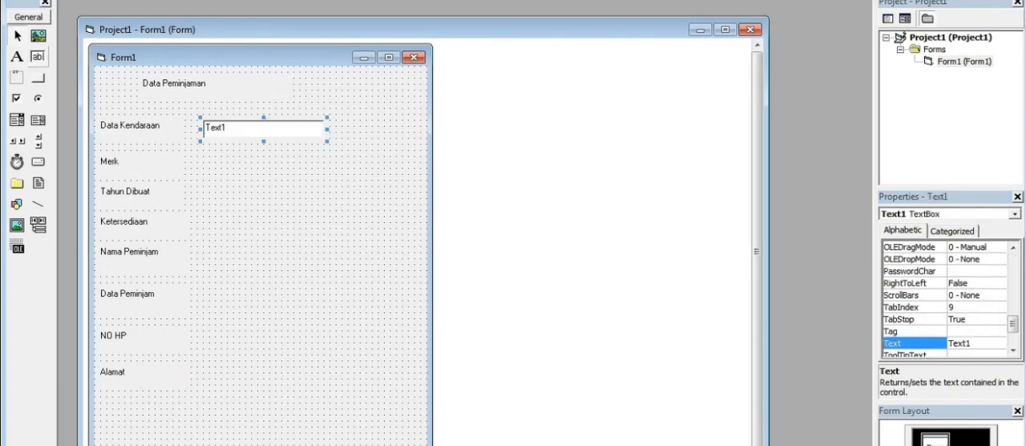
drag(202, 156, 324, 173)
click(37, 56)
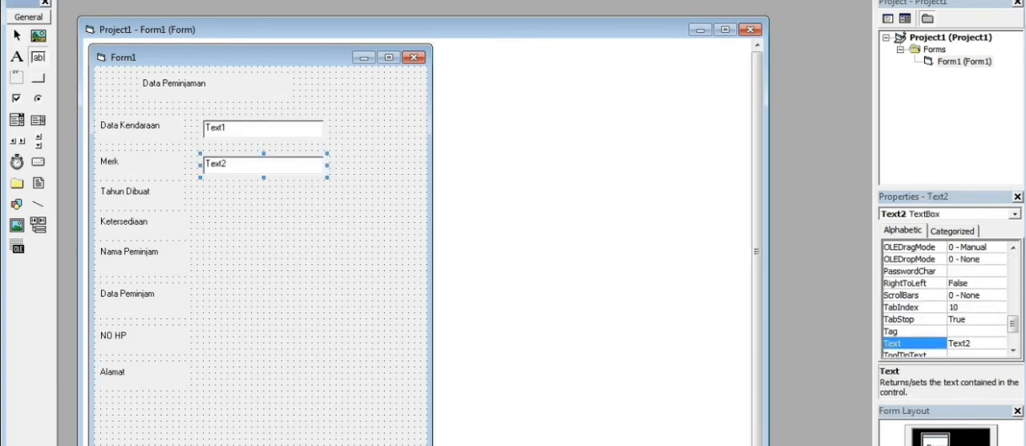
mouse_move(203, 191)
mouse_down()
mouse_move(343, 199)
mouse_move(325, 210)
mouse_up()
click(38, 57)
drag(202, 222, 328, 244)
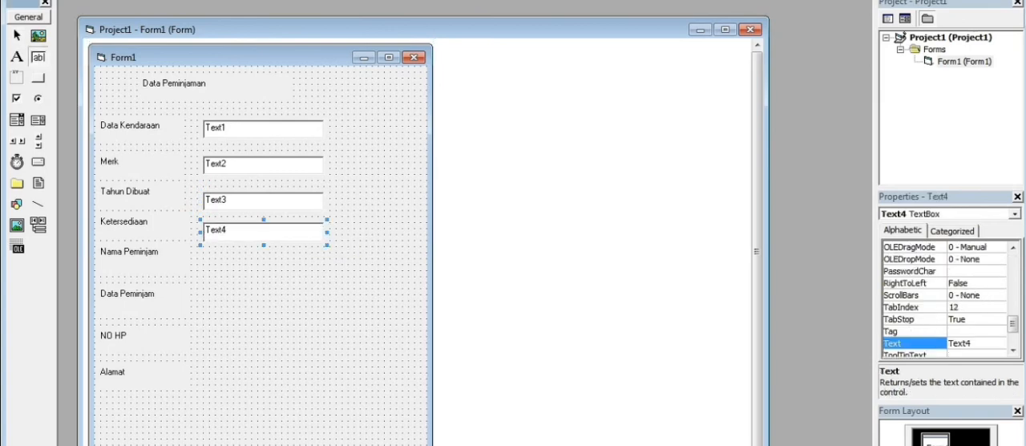
Draw four more text boxes beside the Nama Peminjam, Data Peminjam, NO HP and Alamat labels.
drag(203, 252, 324, 270)
click(38, 56)
drag(210, 288, 317, 311)
click(38, 56)
drag(204, 330, 321, 348)
click(38, 56)
drag(204, 367, 323, 384)
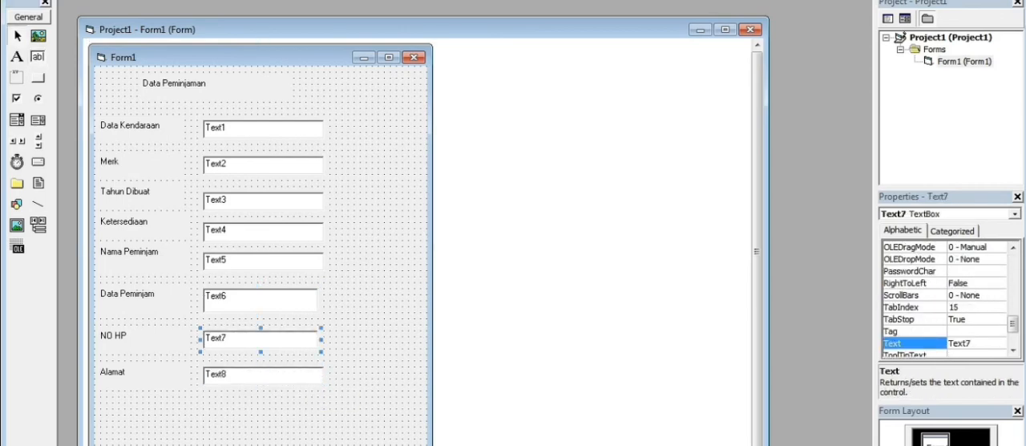
Widen the NO HP and Data Peminjam text boxes to match the width of the others.
drag(321, 340, 327, 339)
click(305, 300)
drag(322, 300, 327, 300)
Clear the default text of the text boxes from Data Kendaraan down to Nama Peminjam.
click(273, 129)
key(BackSpace)
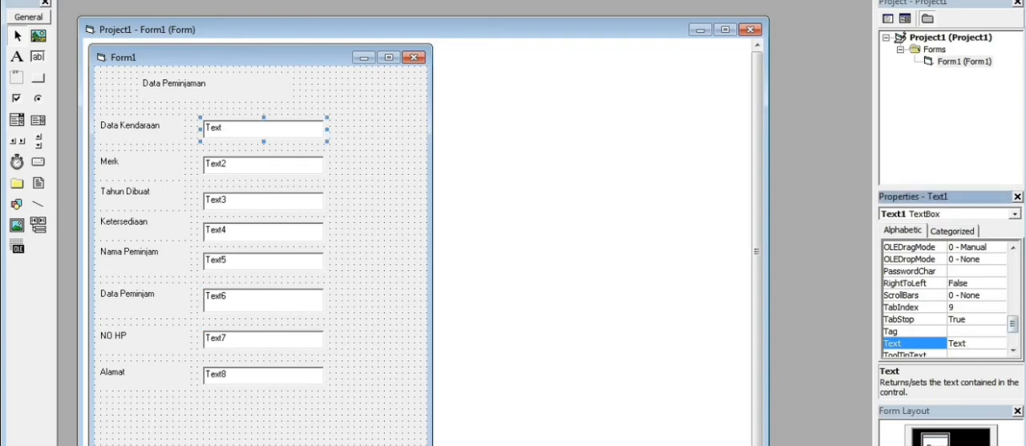
key(BackSpace)
key(BackSpace)
key(BackSpace)
key(BackSpace)
click(265, 165)
key(BackSpace)
key(BackSpace)
key(BackSpace)
key(BackSpace)
key(BackSpace)
click(264, 201)
key(BackSpace)
key(BackSpace)
key(BackSpace)
key(BackSpace)
key(BackSpace)
click(264, 232)
Clear the default text of the Data Peminjam, NO HP and Alamat text boxes.
key(BackSpace)
key(BackSpace)
key(BackSpace)
key(BackSpace)
key(BackSpace)
click(265, 261)
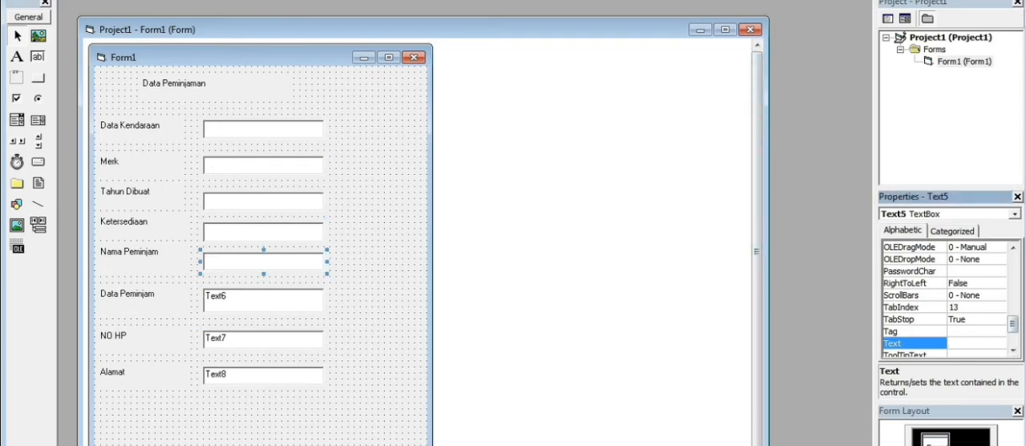
click(265, 300)
key(BackSpace)
key(BackSpace)
key(BackSpace)
key(BackSpace)
key(BackSpace)
click(264, 339)
key(BackSpace)
key(BackSpace)
key(BackSpace)
key(BackSpace)
key(BackSpace)
click(265, 375)
key(BackSpace)
key(BackSpace)
key(BackSpace)
key(BackSpace)
key(BackSpace)
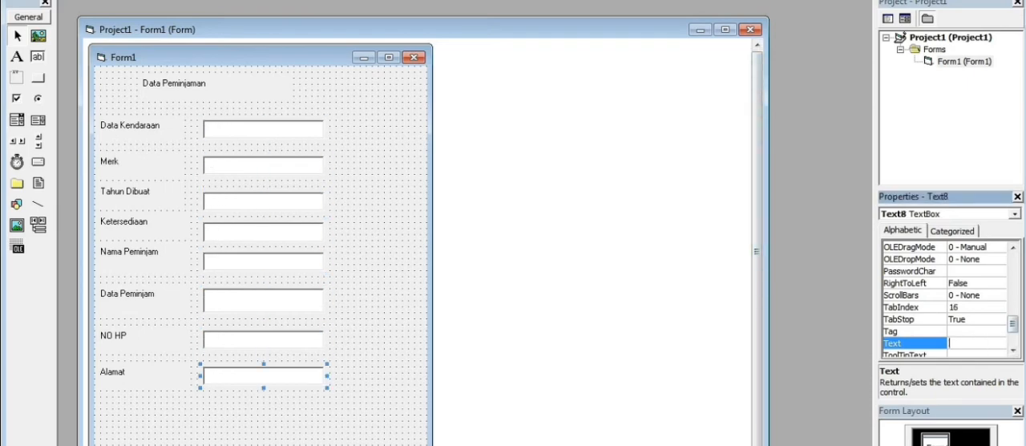
Widen the form and draw a frame captioned "Option" beside the lower text boxes.
key(alt+Tab)
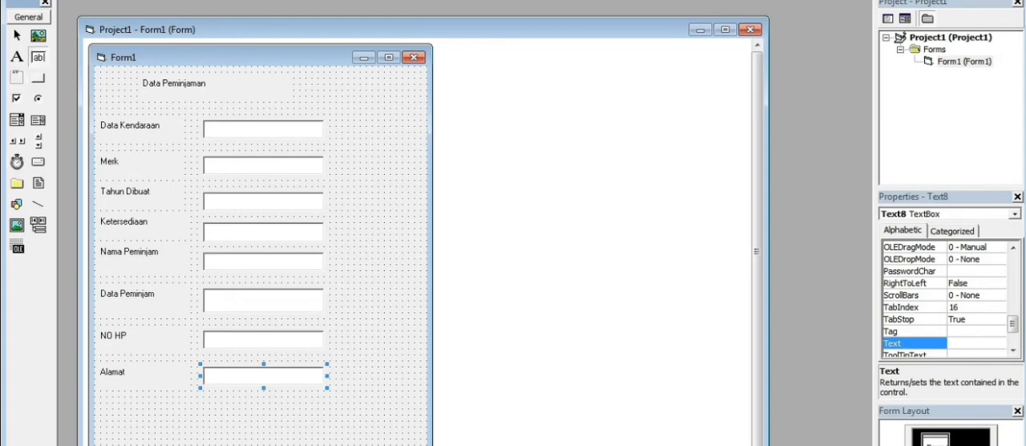
click(385, 245)
drag(436, 250, 725, 251)
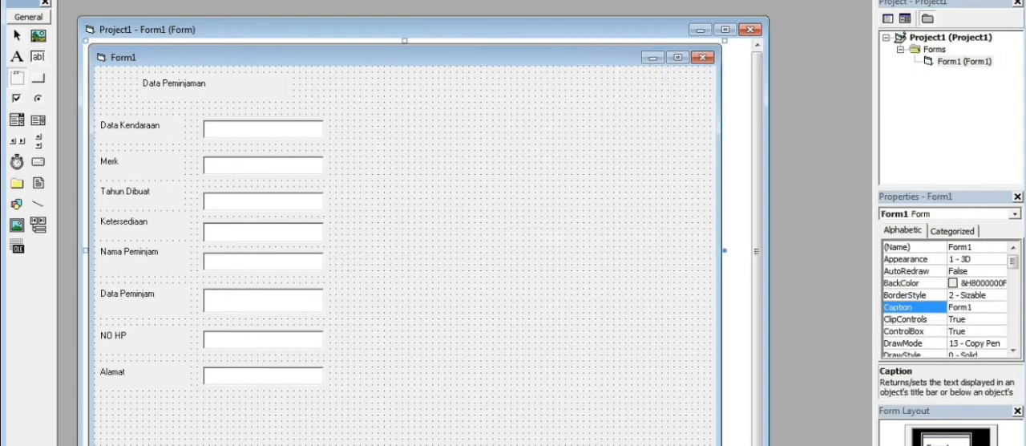
mouse_move(366, 233)
mouse_down()
mouse_move(459, 284)
mouse_move(553, 391)
mouse_up()
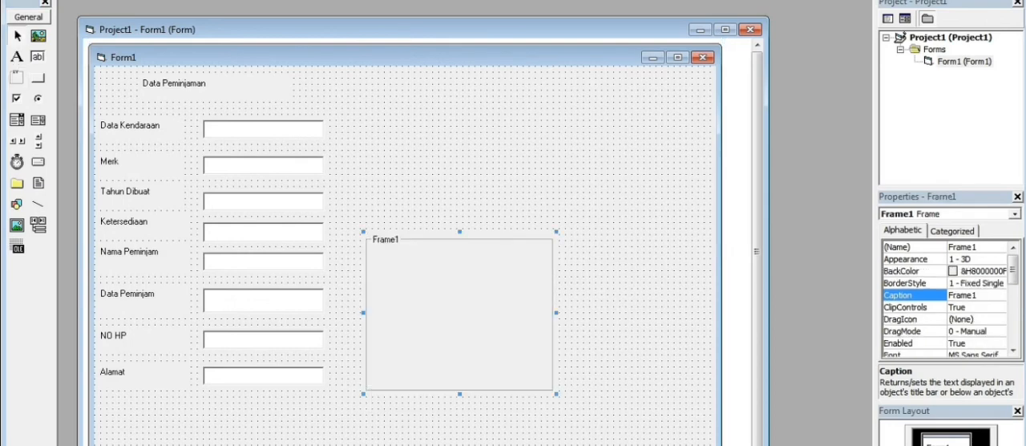
text(Option)
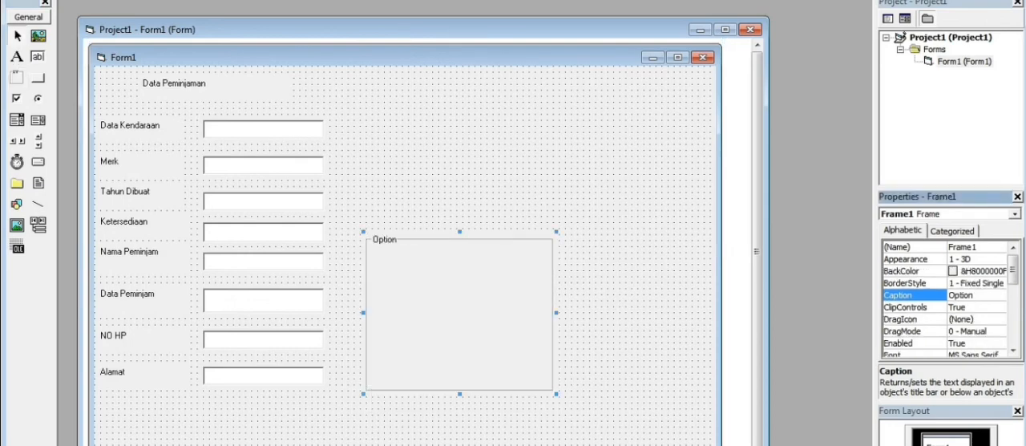
Draw five command buttons inside the Option frame, three in a first column and two in a second.
click(37, 77)
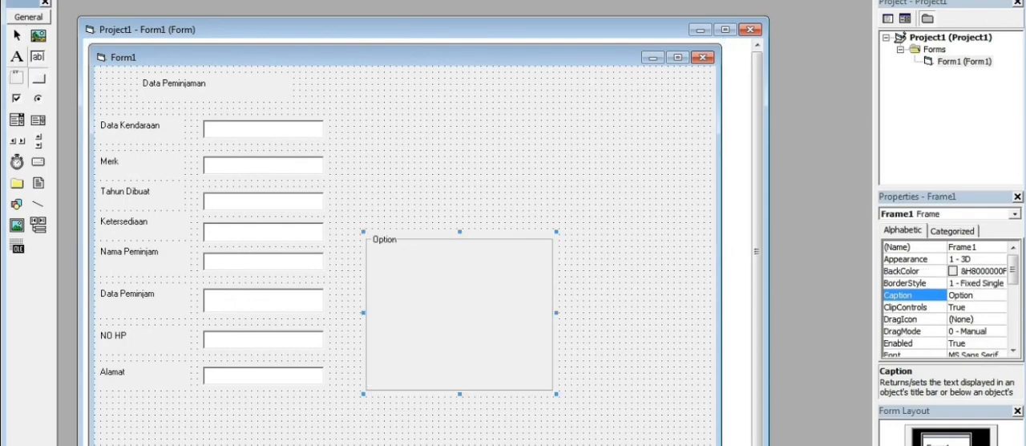
mouse_move(376, 257)
mouse_down()
mouse_move(430, 285)
mouse_move(430, 328)
mouse_move(375, 313)
mouse_up()
click(37, 77)
click(38, 77)
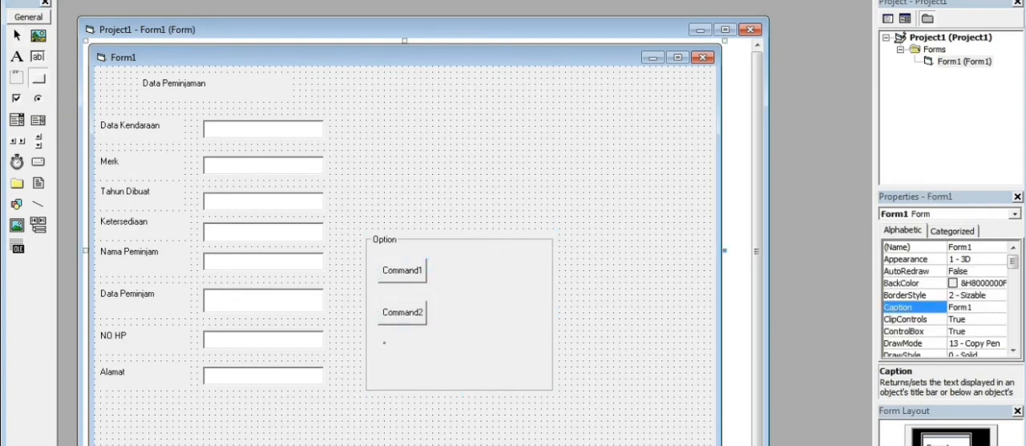
mouse_move(383, 342)
mouse_down()
mouse_move(423, 367)
mouse_move(375, 354)
mouse_up()
click(38, 77)
drag(444, 276, 499, 307)
click(38, 77)
drag(445, 324, 498, 348)
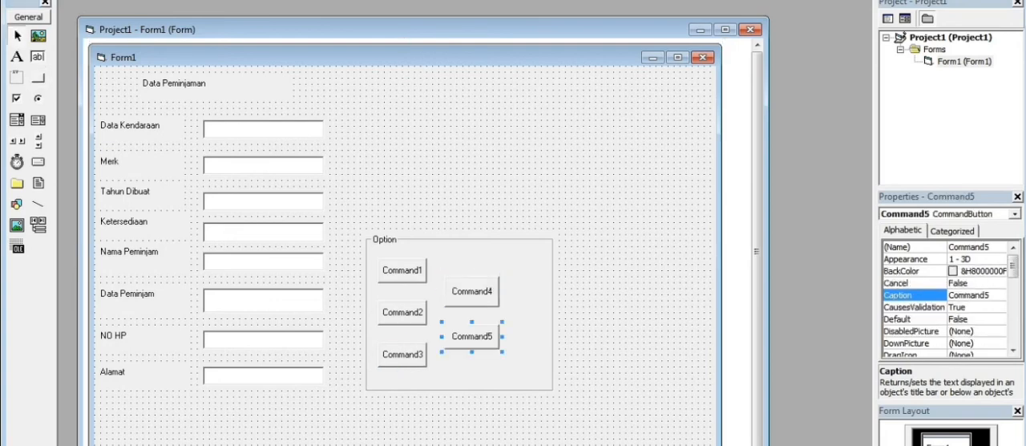
Set the caption of the Command1 button to "Add".
click(401, 269)
click(989, 295)
key(BackSpace)
key(BackSpace)
key(BackSpace)
key(BackSpace)
key(BackSpace)
key(BackSpace)
key(BackSpace)
key(BackSpace)
text(Add)
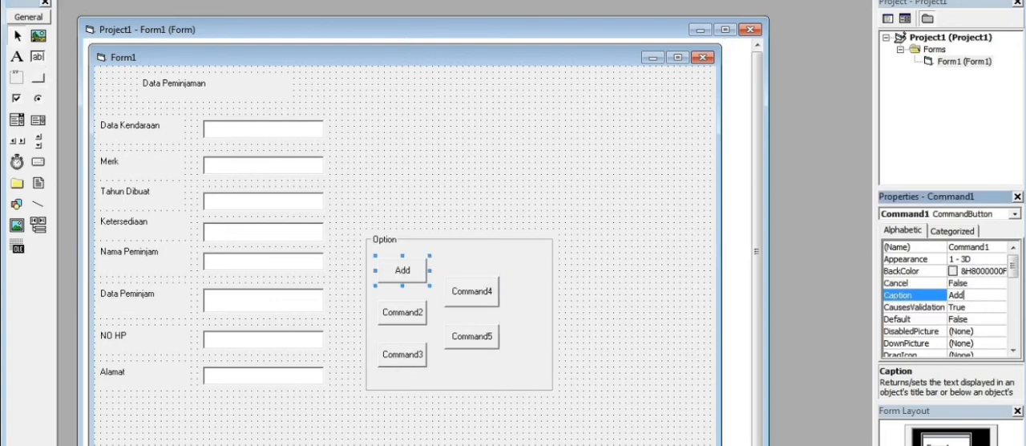
Caption the Command2 button as "Delete" and the Command3 button as "Update".
click(402, 311)
key(BackSpace)
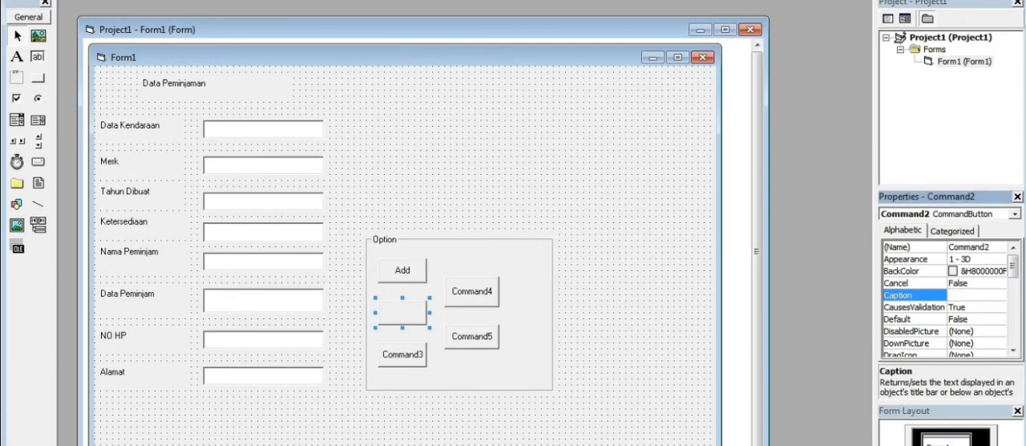
text(Update)
key(BackSpace)
key(BackSpace)
key(BackSpace)
key(BackSpace)
key(BackSpace)
key(BackSpace)
text(Delete)
click(403, 355)
text(Update)
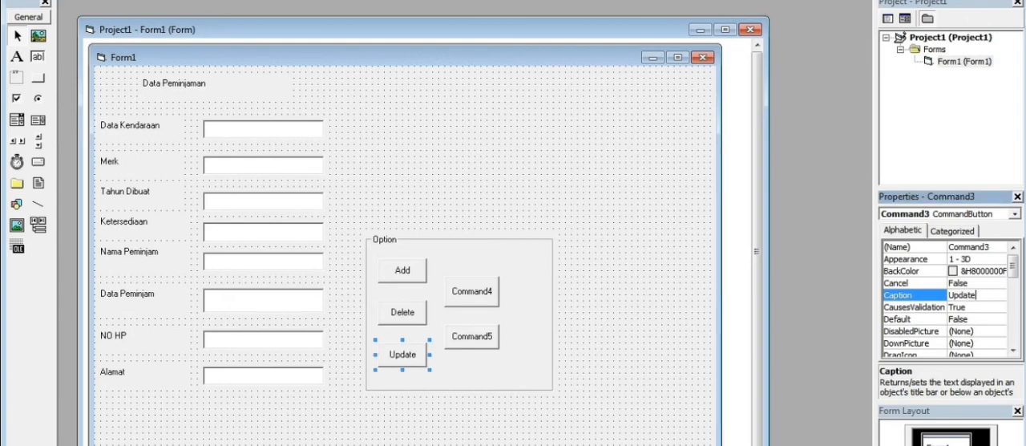
Caption the Command4 button as "Refresh" and the Command5 button as "Close".
click(471, 291)
text(refresh)
key(BackSpace)
text(h)
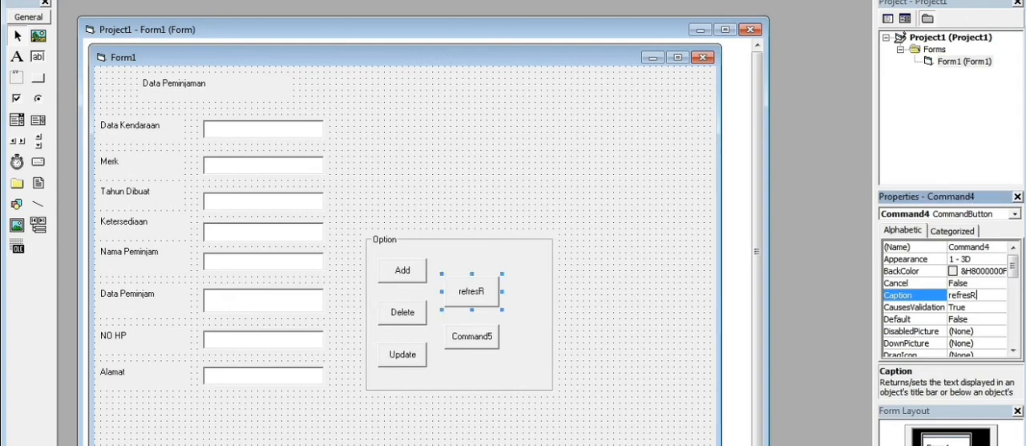
key(BackSpace)
key(BackSpace)
key(BackSpace)
key(BackSpace)
key(BackSpace)
key(BackSpace)
key(BackSpace)
text(re)
key(BackSpace)
key(BackSpace)
text(Refresh)
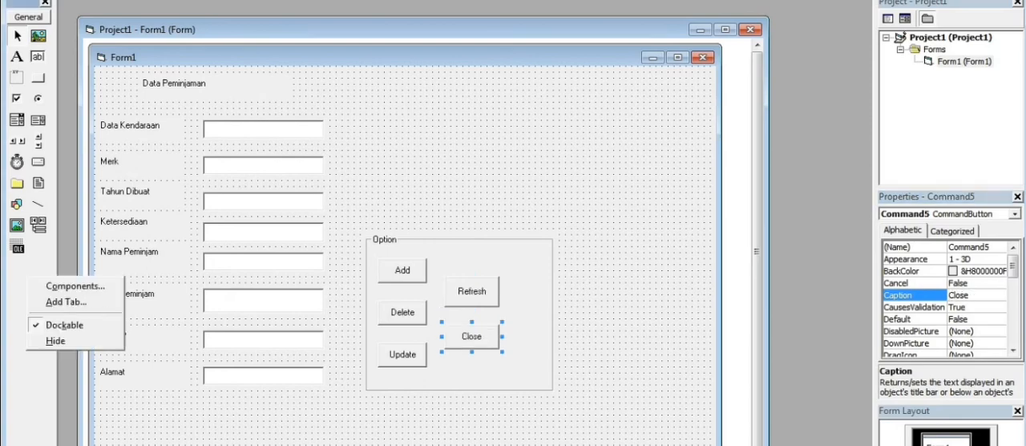
Enable the Microsoft ADO Data Control 6.0 (OLEDB) component and draw an ADO data control below the Close button in the Option frame.
click(76, 286)
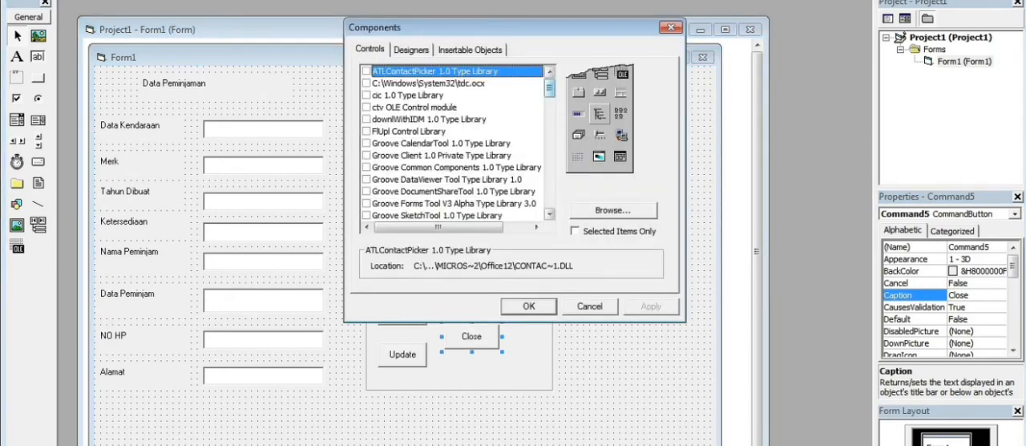
drag(551, 87, 550, 120)
click(366, 83)
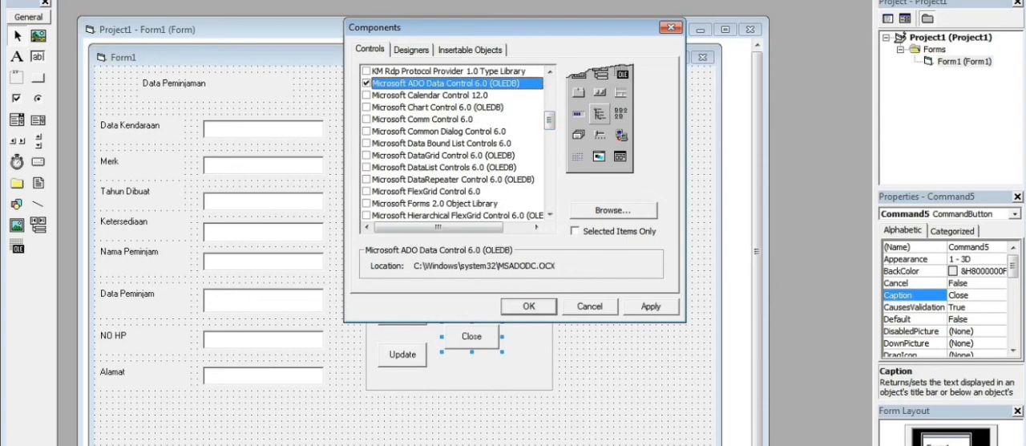
click(529, 306)
click(39, 246)
mouse_move(451, 367)
mouse_down()
mouse_move(550, 377)
mouse_move(550, 387)
mouse_up()
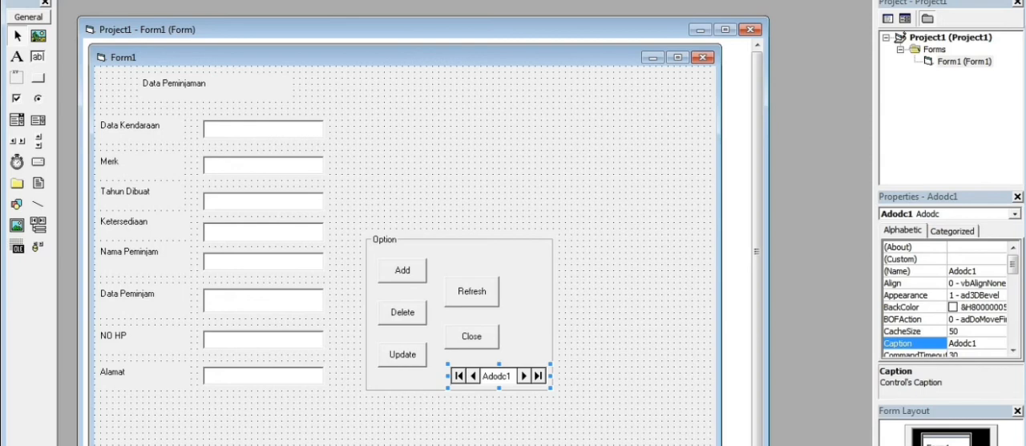
right_click(536, 380)
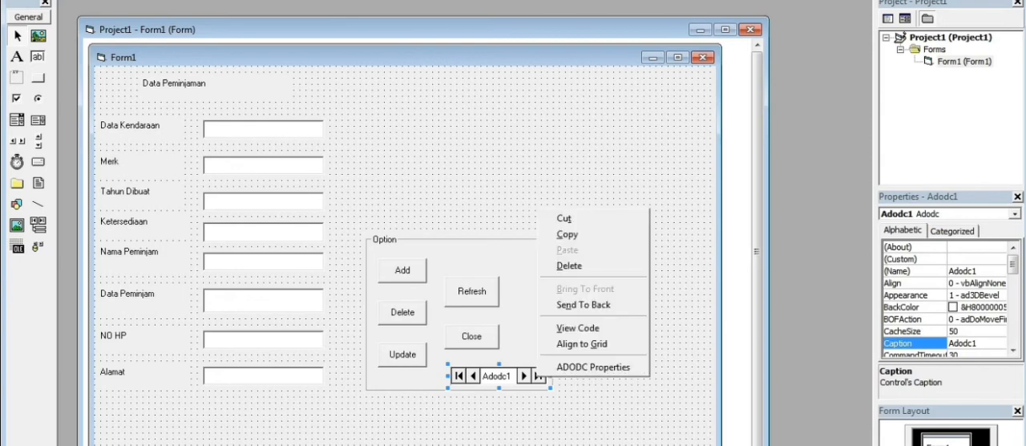
click(39, 247)
right_click(37, 242)
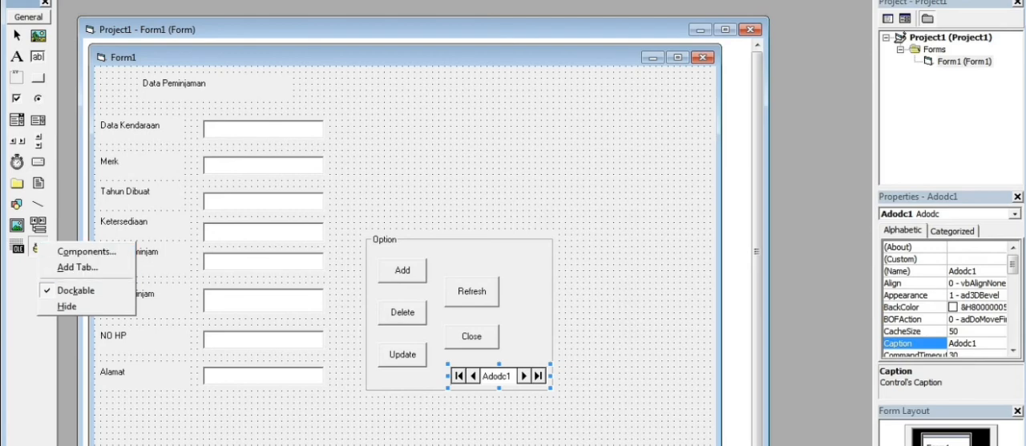
Start building a connection string for the ADO data control with the Microsoft Jet 4.0 OLE DB Provider.
right_click(530, 377)
click(573, 363)
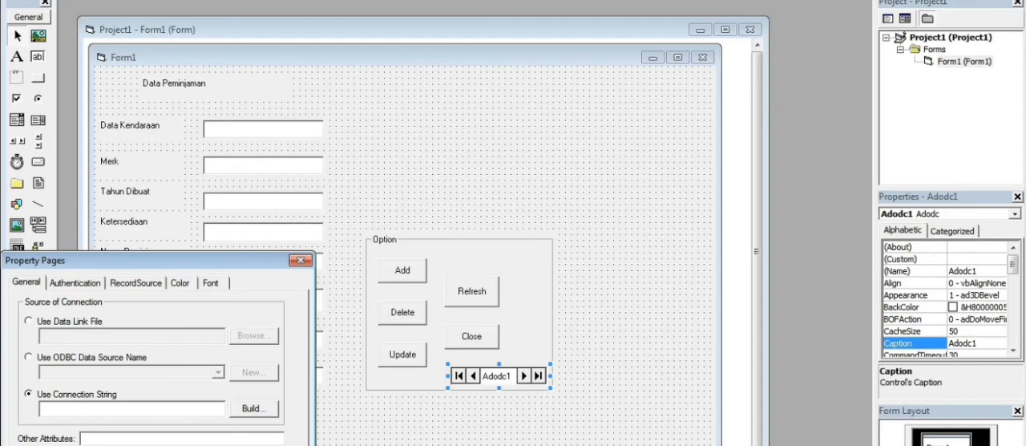
click(254, 408)
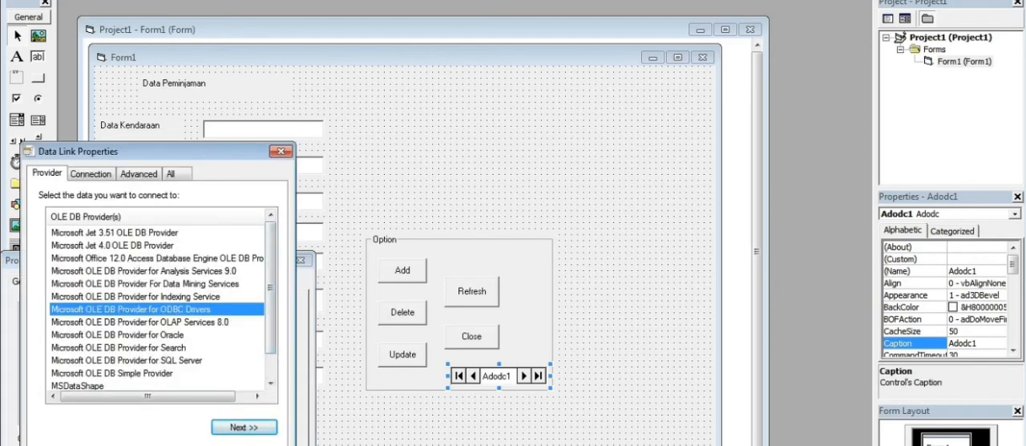
click(112, 245)
click(243, 427)
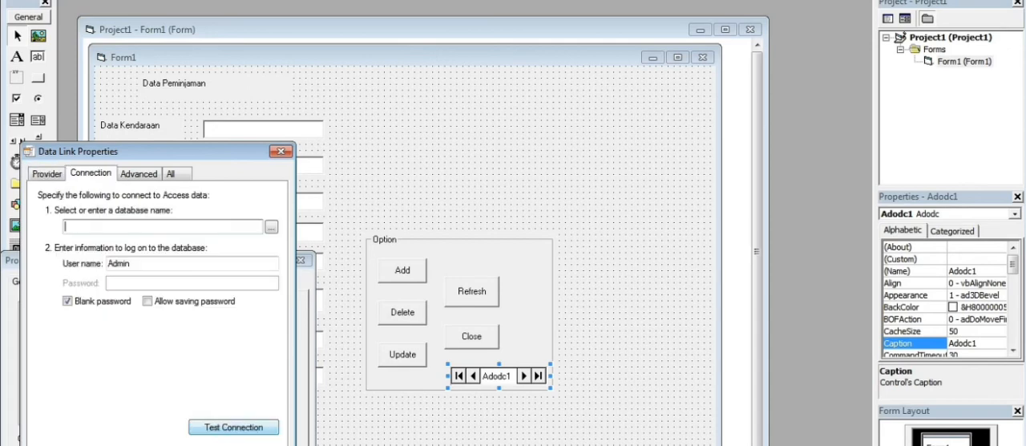
Choose Database2 from the Documents library as the connection's database, test the connection and accept the data link settings.
click(272, 227)
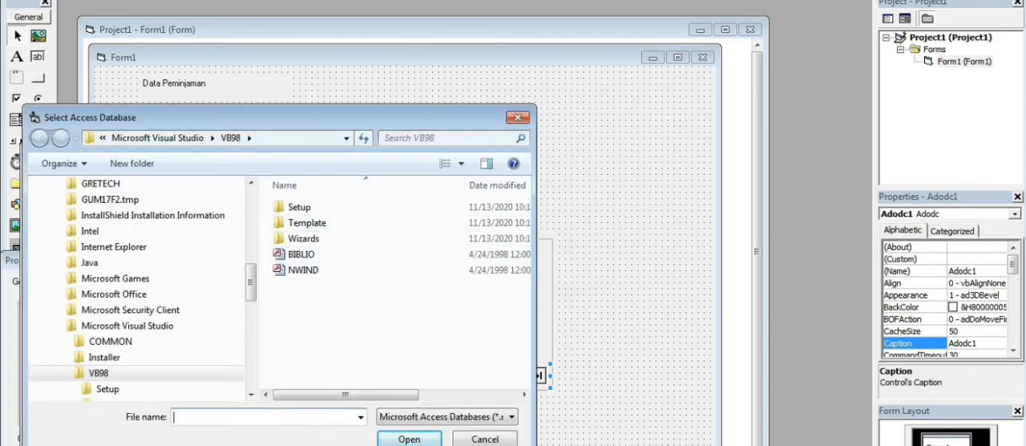
drag(251, 282, 251, 205)
click(90, 269)
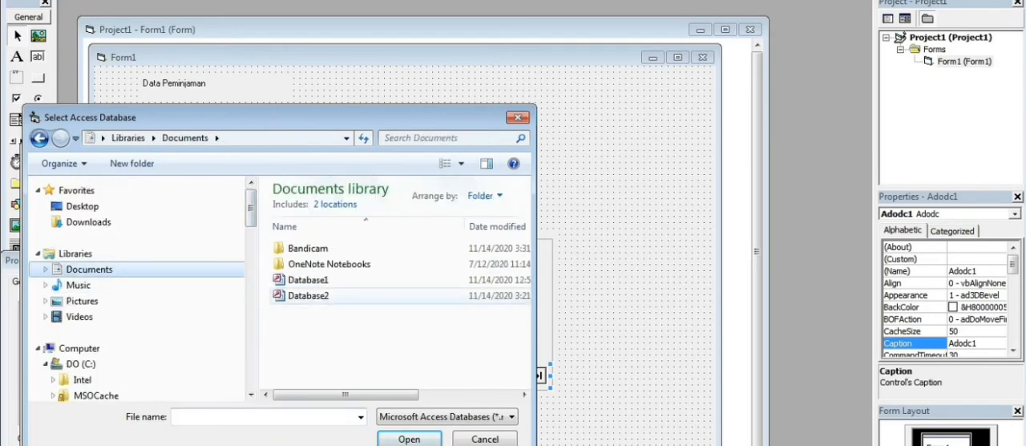
double_click(308, 295)
click(233, 427)
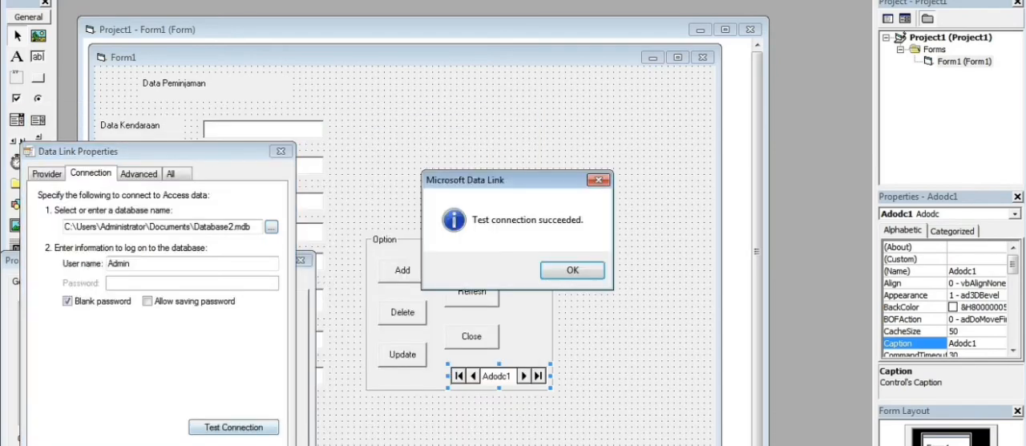
key(Return)
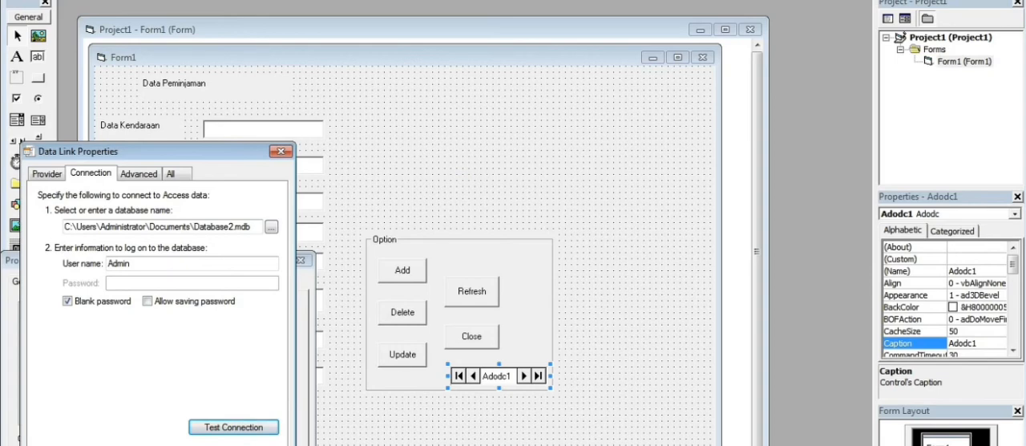
click(126, 445)
Set the data control's record source to command type 2 - adCmdTable with Query1 as the table.
click(136, 282)
click(198, 330)
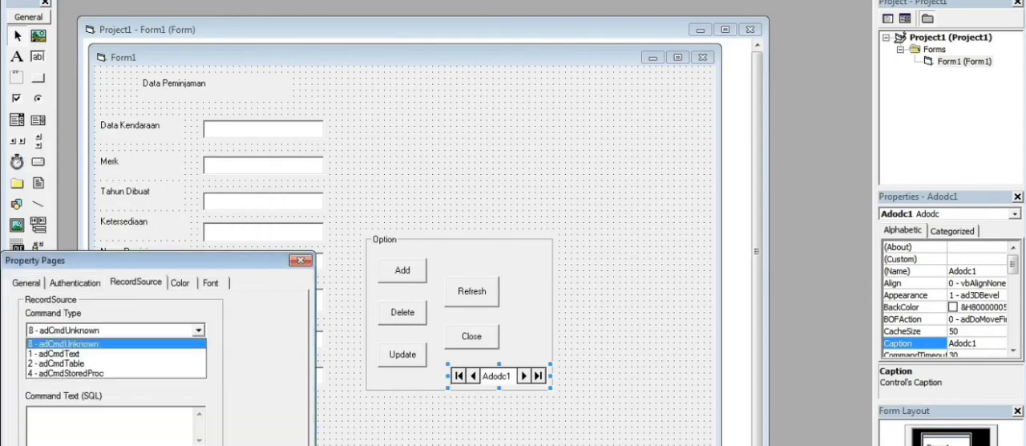
click(62, 363)
click(199, 372)
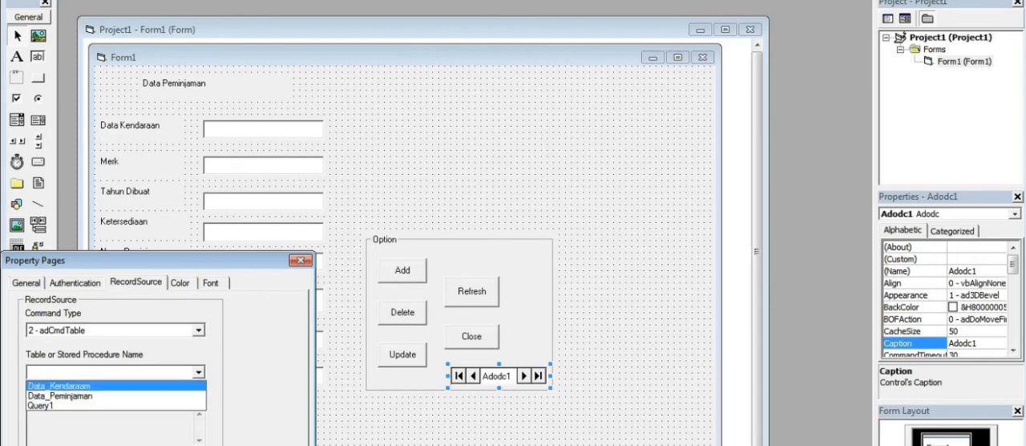
key(Down)
key(Down)
key(Return)
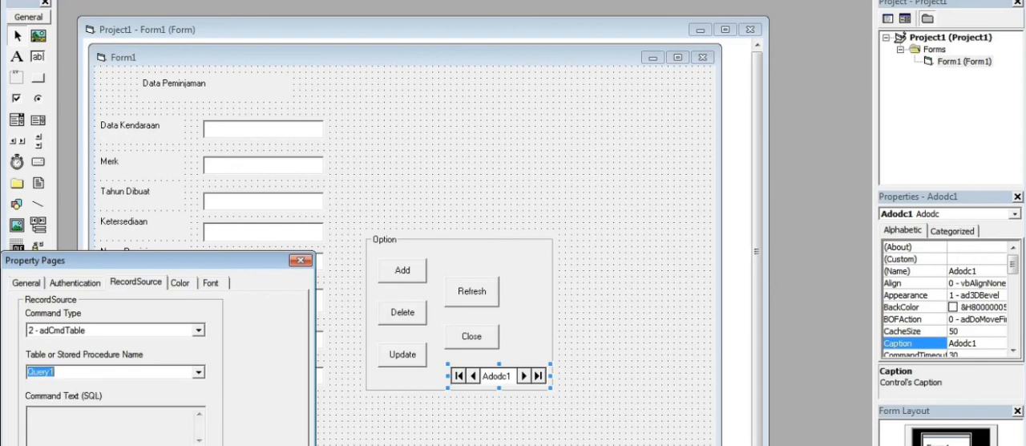
Accept the data control's property settings and select the DataField property of the text box beside Data Kendaraan.
key(Return)
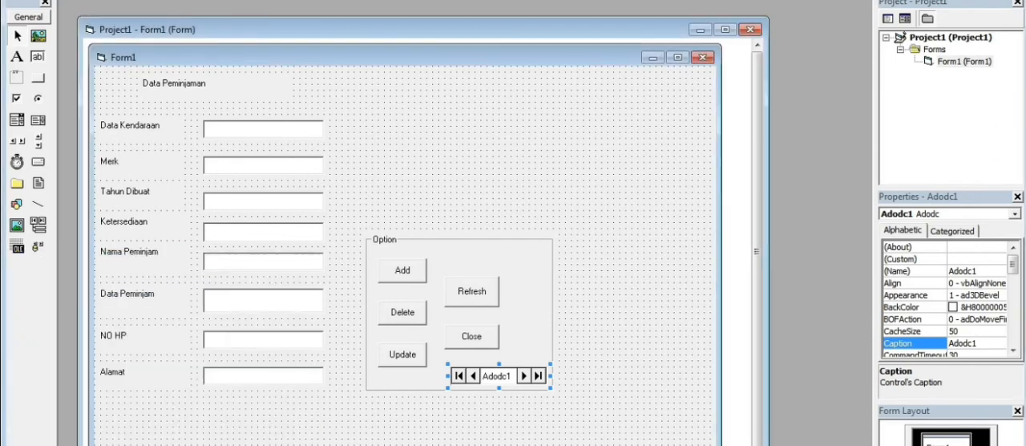
right_click(230, 136)
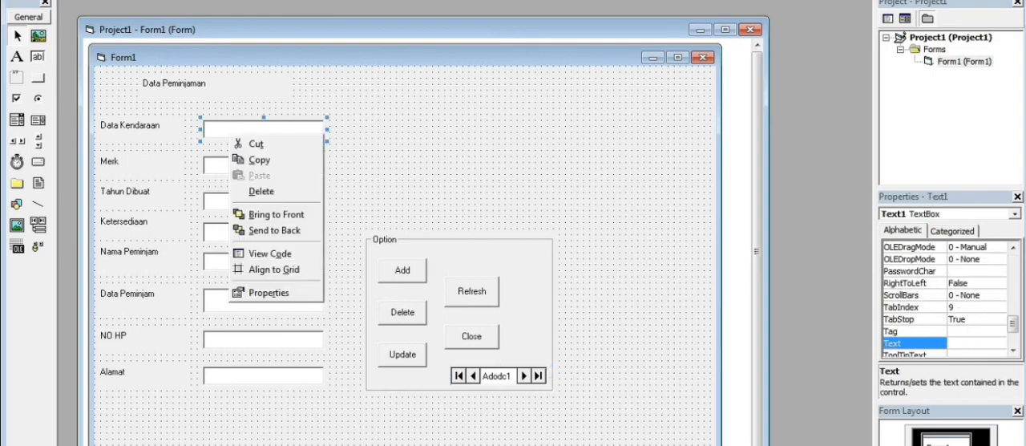
click(268, 293)
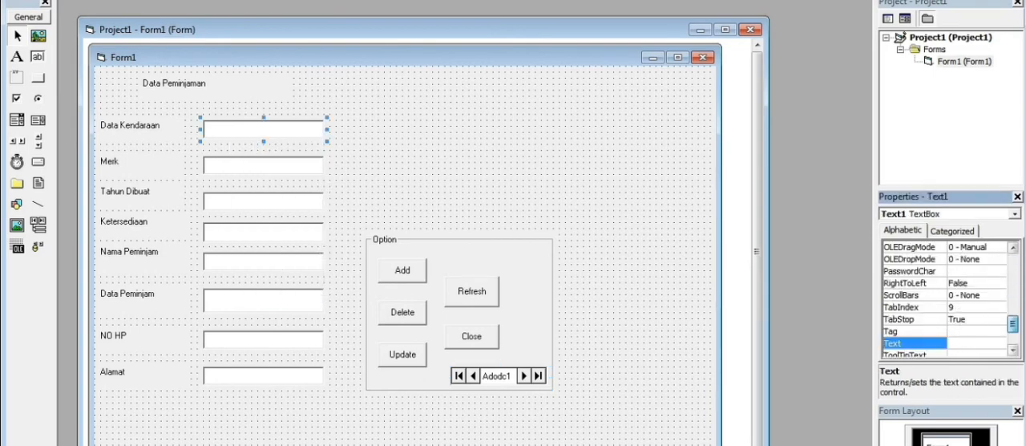
drag(1013, 324, 1013, 284)
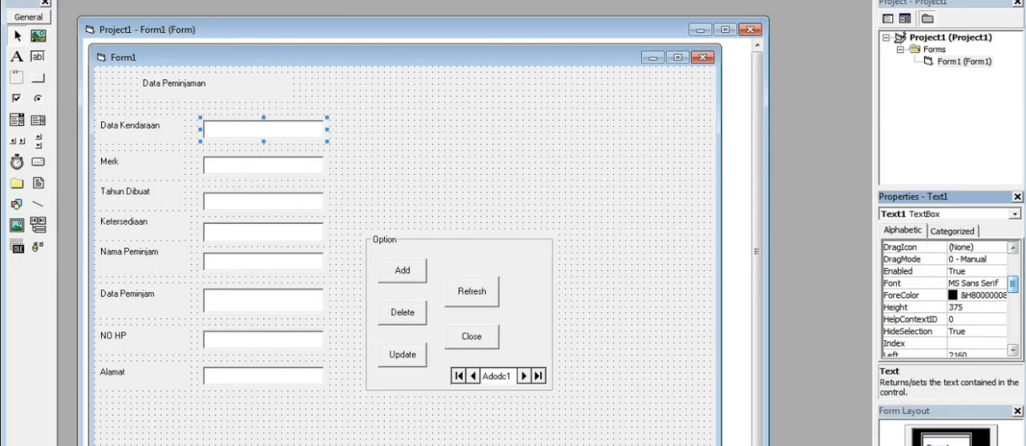
drag(1014, 284, 1013, 289)
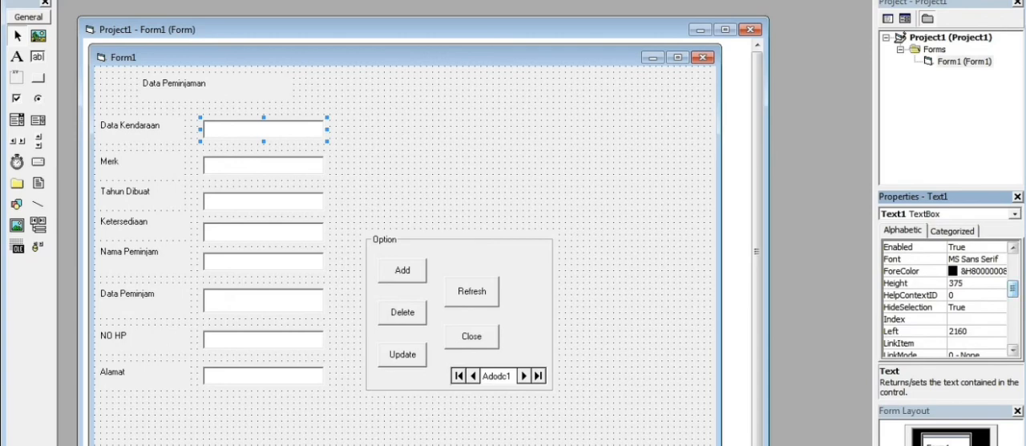
drag(1013, 289, 1013, 271)
click(922, 271)
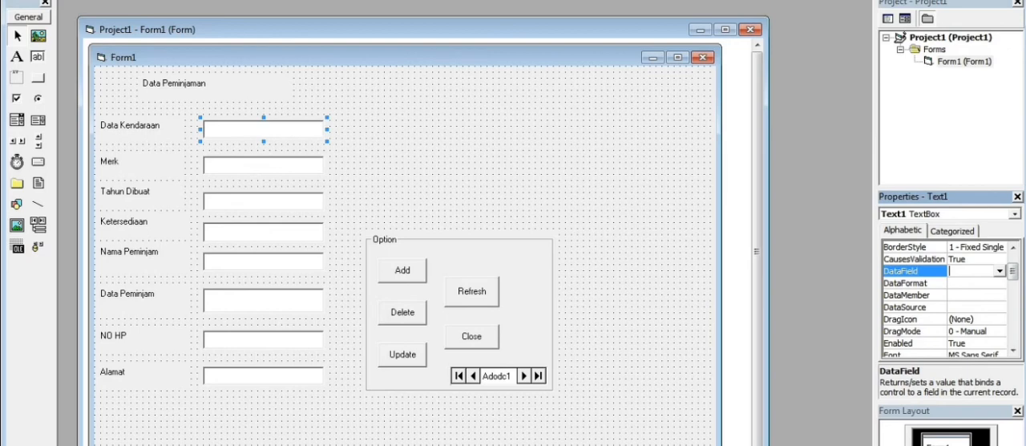
Bind the text box beside Data Kendaraan to the Nama Kendaraan field, with Adodc1 as its data source.
click(263, 166)
click(973, 319)
click(1019, 198)
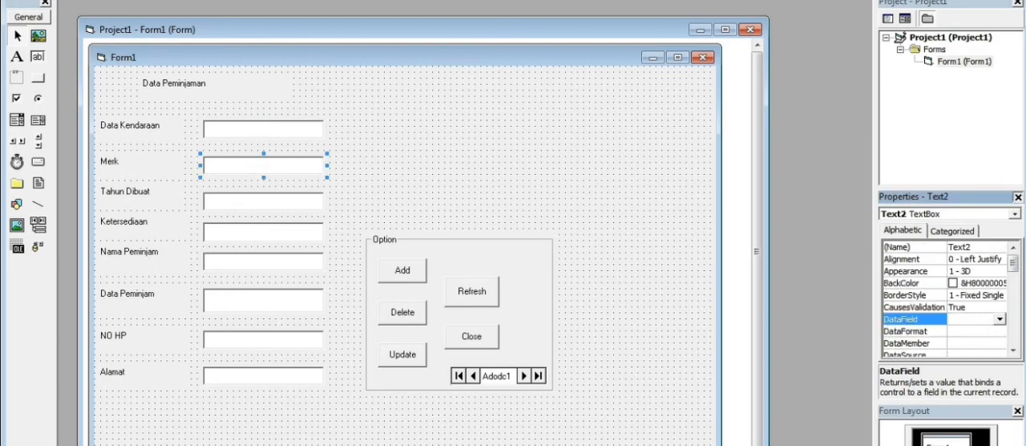
right_click(280, 128)
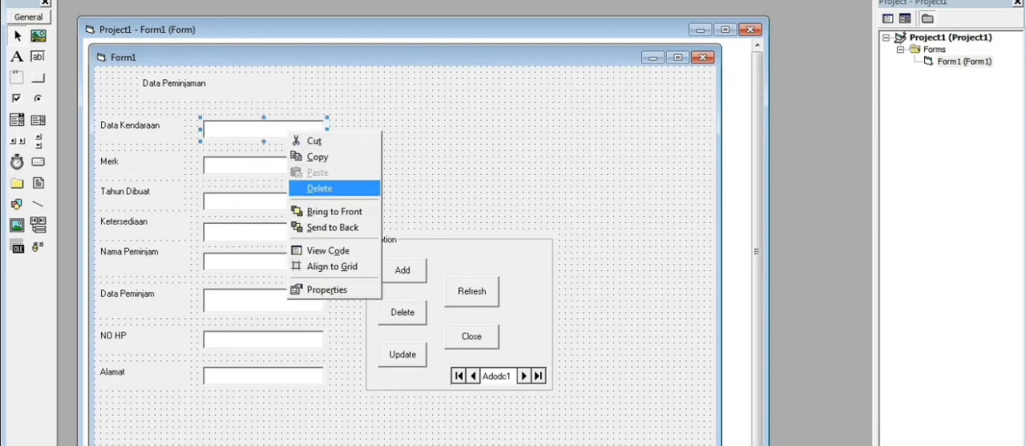
click(321, 291)
click(1000, 319)
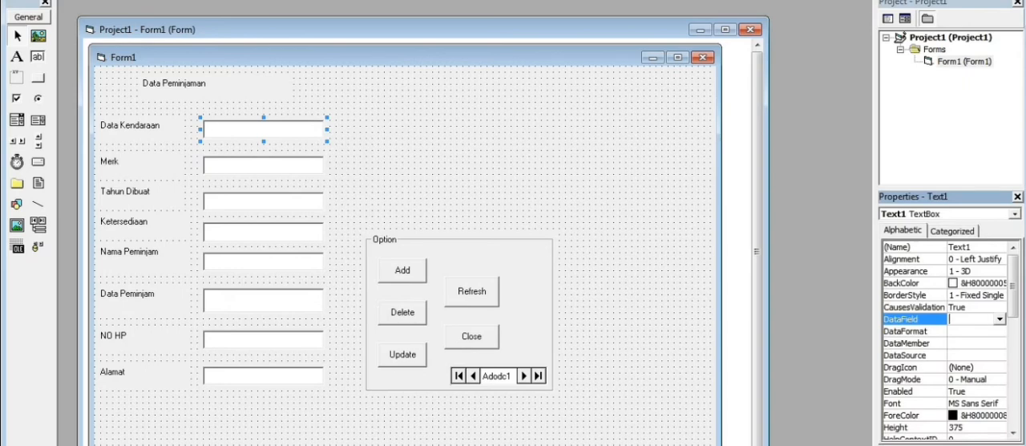
click(977, 329)
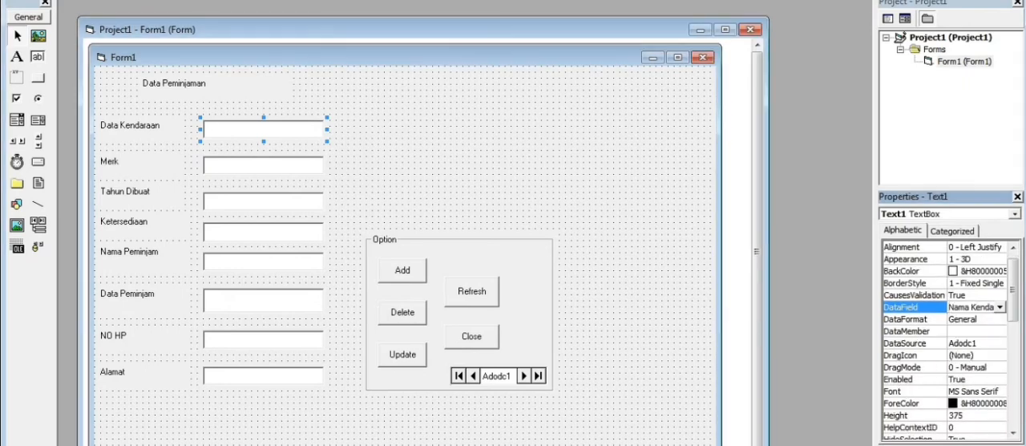
Set the Merk text box's data source to Adodc1 and its data field to Merk.
click(265, 166)
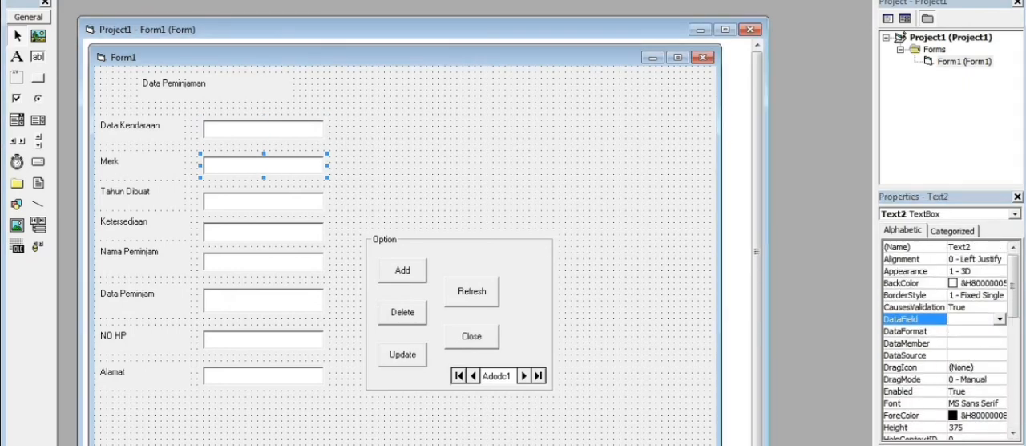
click(1000, 320)
click(977, 355)
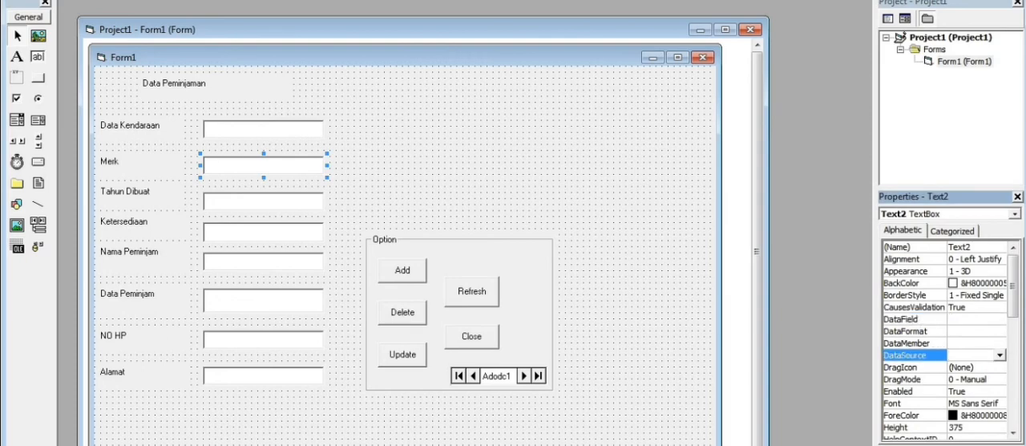
click(1000, 355)
click(972, 367)
click(977, 319)
click(1000, 320)
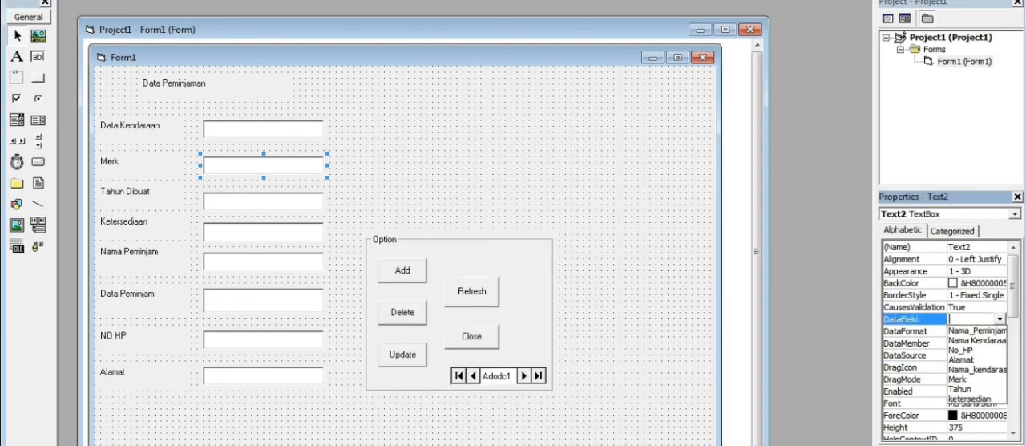
click(958, 379)
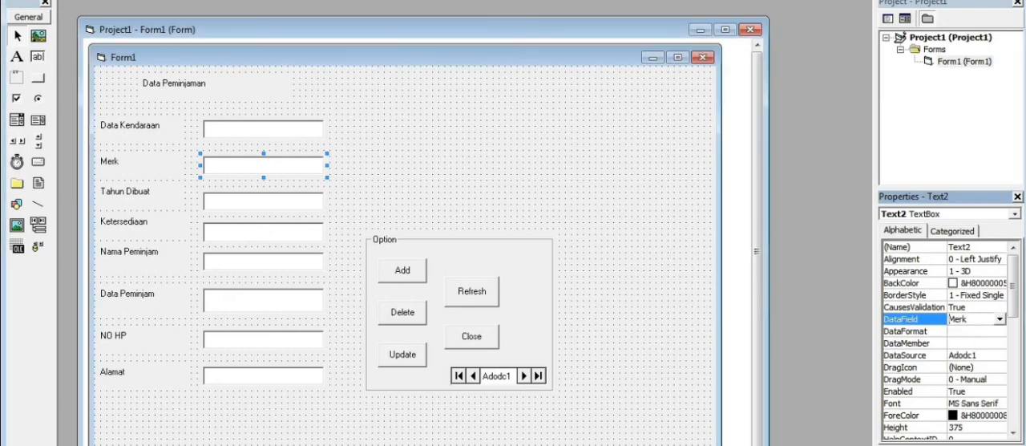
Set the Tahun Dibuat text box's data source to Adodc1 and its data field to Tahun.
click(263, 201)
mouse_move(977, 343)
mouse_down()
mouse_move(976, 366)
mouse_move(978, 356)
mouse_up()
click(1000, 355)
click(971, 367)
click(1000, 355)
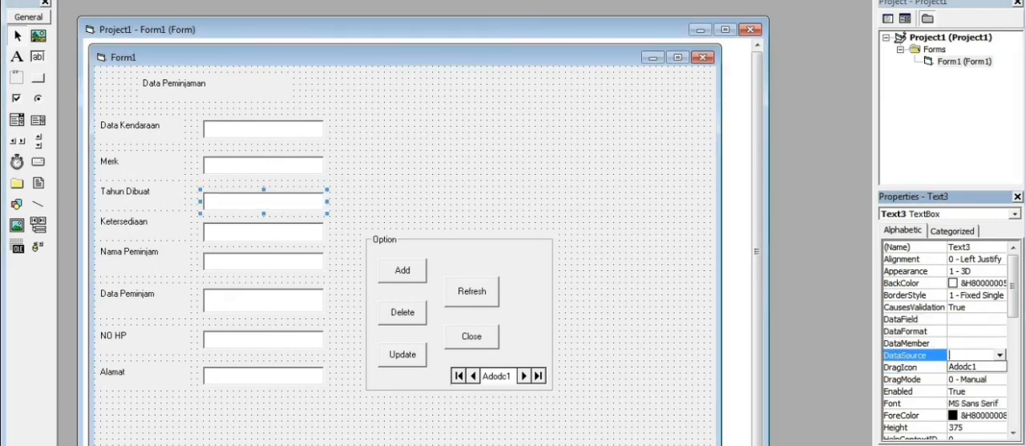
click(972, 367)
click(975, 319)
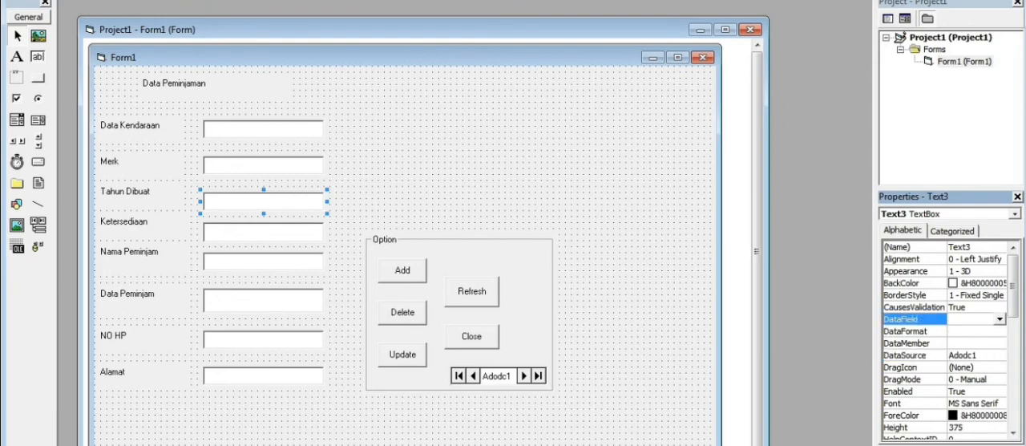
click(1000, 319)
click(970, 388)
Set the Ketersediaan text box's data source to Adodc1 and its data field to ketersedian.
click(263, 232)
click(975, 355)
click(1000, 355)
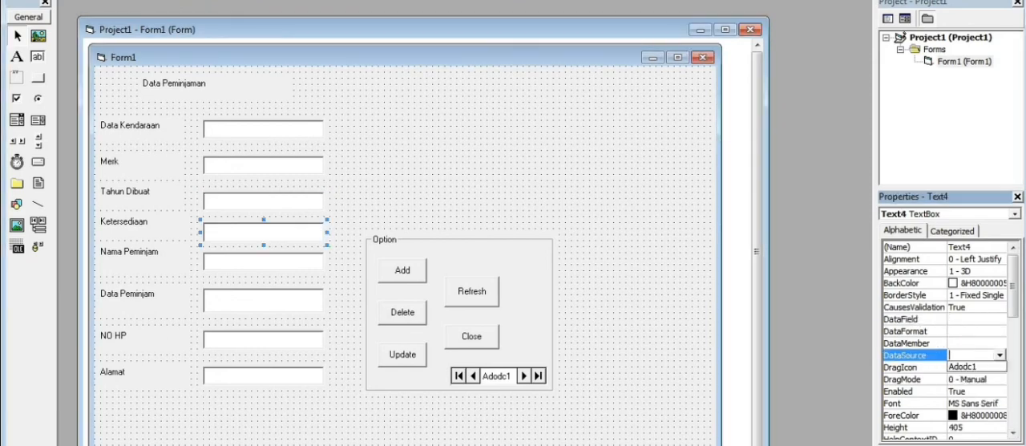
click(972, 367)
click(975, 319)
click(1000, 319)
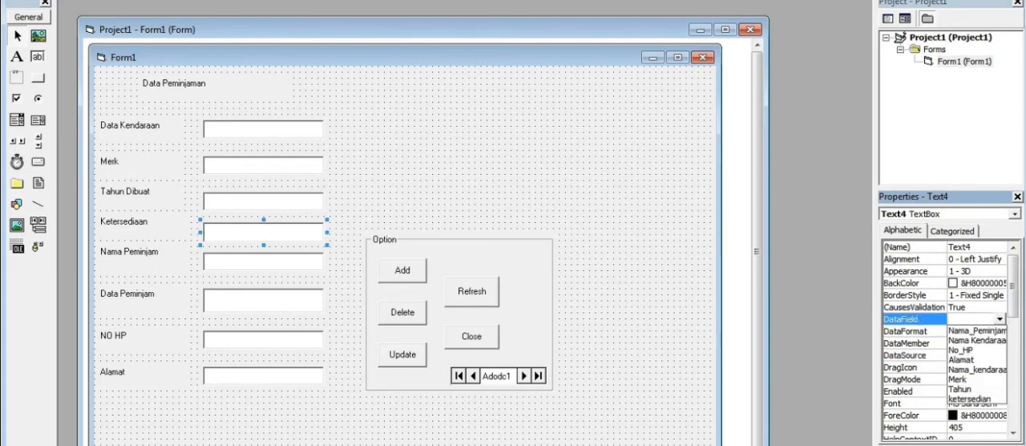
click(972, 400)
Set the Nama Peminjam text box's data source to Adodc1 and its data field to Nama_Peminjam.
click(263, 262)
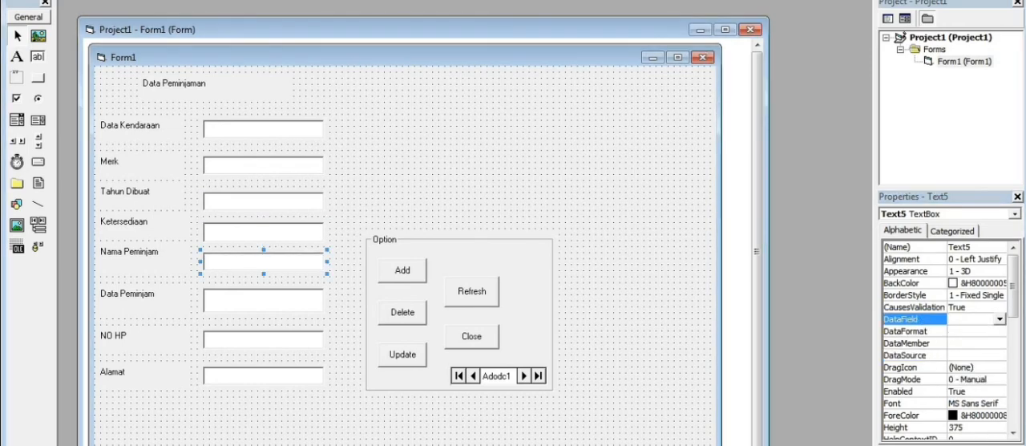
click(1000, 319)
click(992, 355)
click(1000, 355)
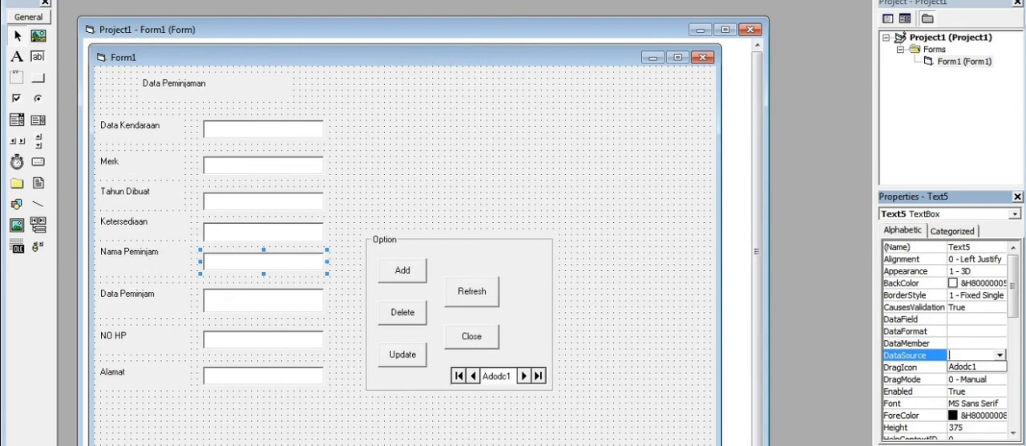
click(972, 366)
click(975, 319)
click(1000, 319)
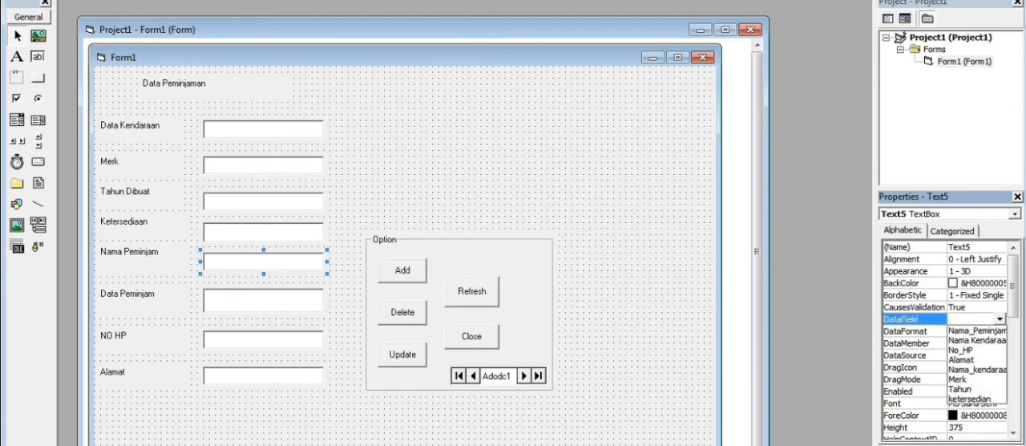
click(977, 331)
Set the Data Peminjam text box's data source to Adodc1 and its data field to Nama_kendaraan.
click(263, 301)
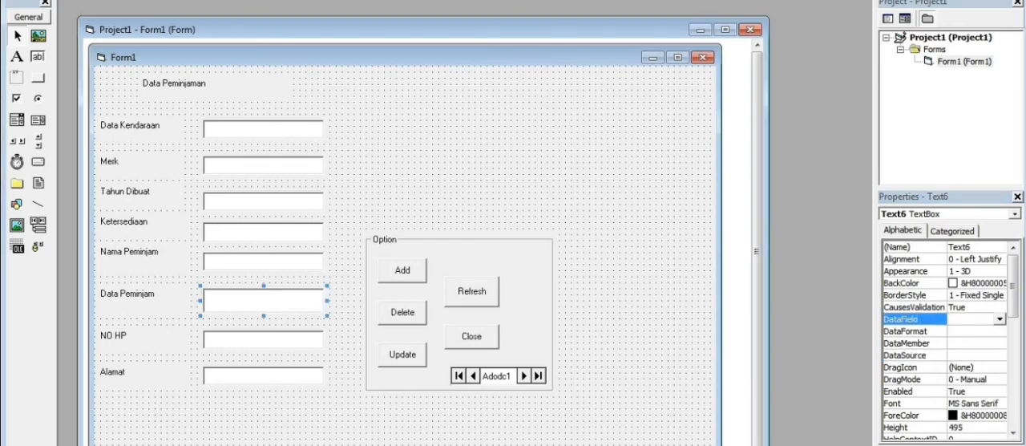
click(975, 355)
click(1000, 355)
click(964, 368)
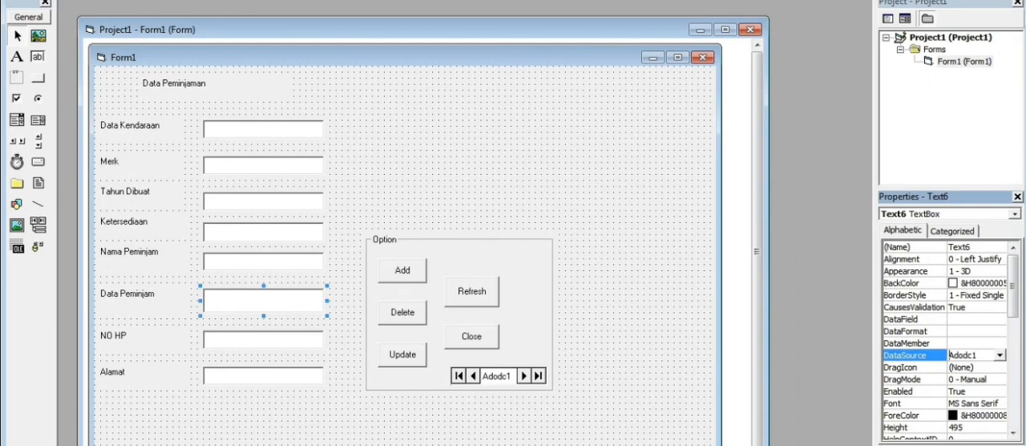
click(975, 320)
click(1000, 319)
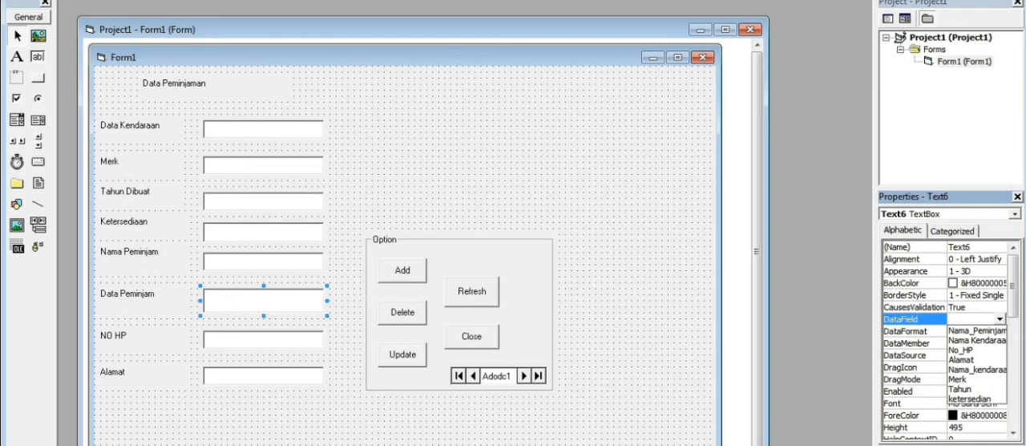
click(978, 370)
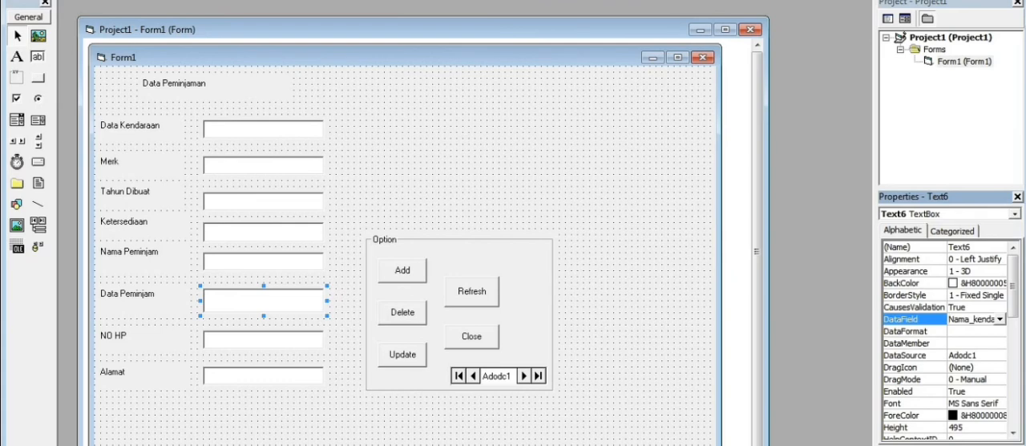
Set the NO HP text box's data source to Adodc1 and its data field to No_HP.
click(344, 340)
click(264, 340)
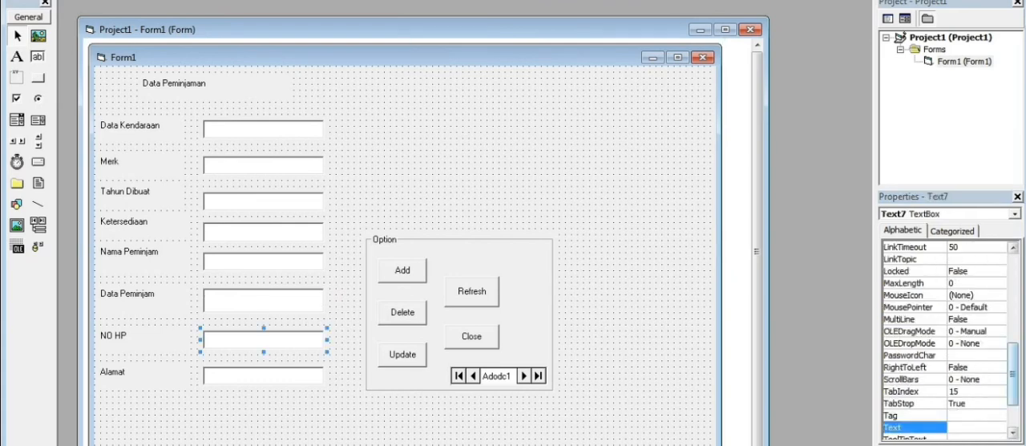
drag(1013, 374, 1014, 280)
click(916, 355)
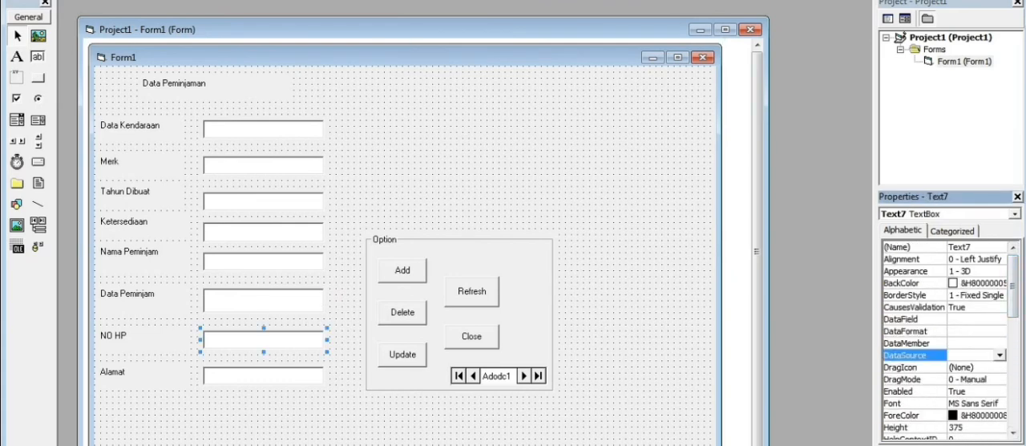
click(1000, 355)
click(968, 366)
click(974, 319)
click(1000, 319)
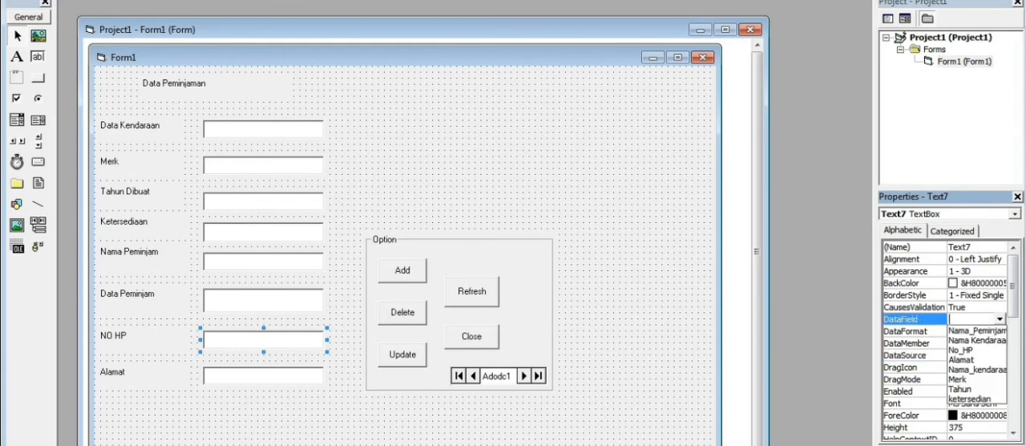
click(962, 349)
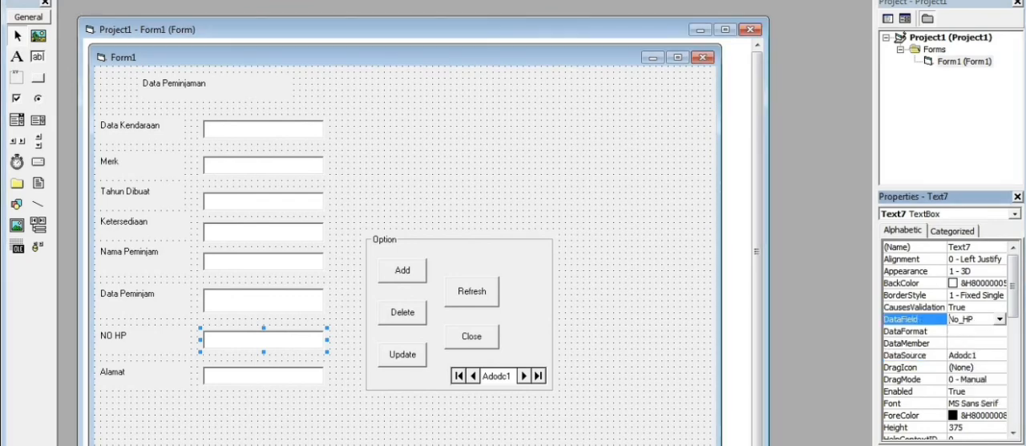
Set the Alamat text box's data source to Adodc1 and its data field to Alamat.
click(263, 376)
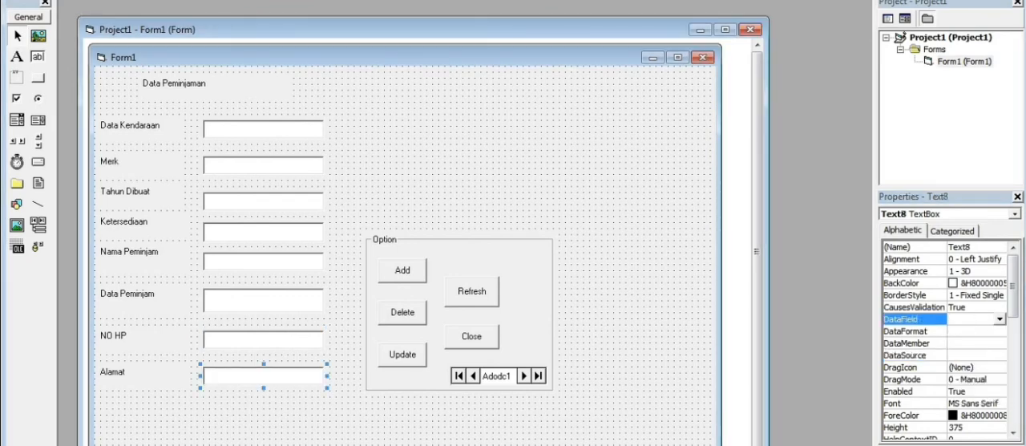
click(976, 355)
click(1000, 355)
click(968, 367)
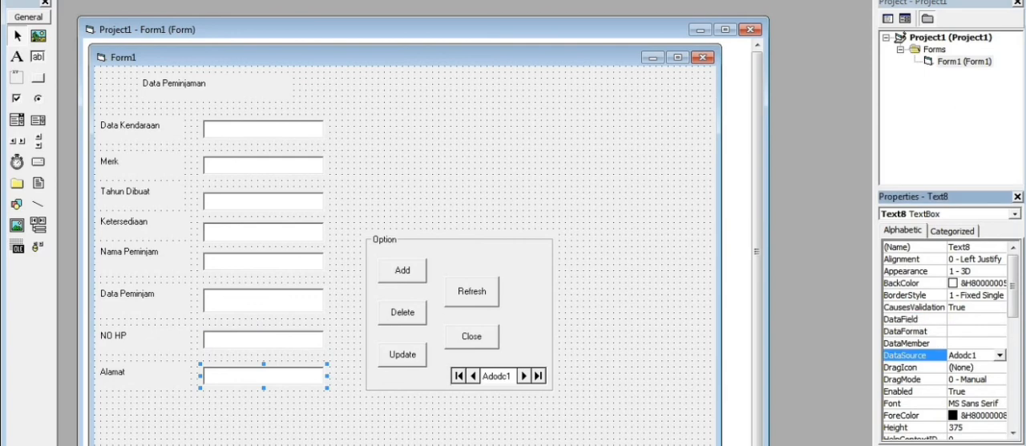
click(976, 319)
click(1000, 320)
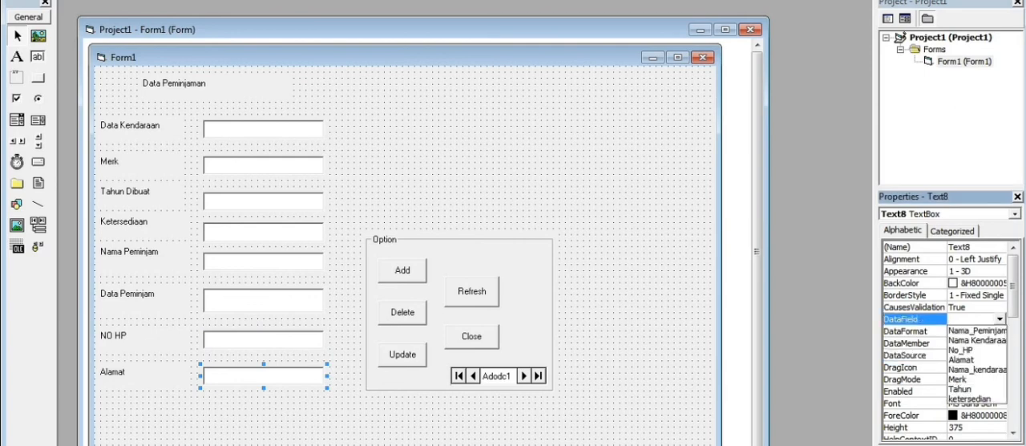
click(962, 359)
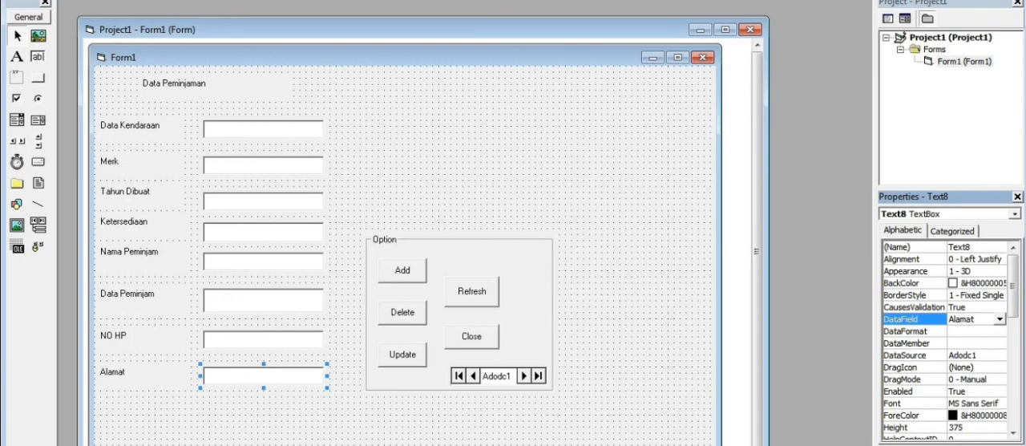
Open the code of the Add button's Click procedure on the form.
key(alt+Tab)
key(alt+Tab)
double_click(403, 270)
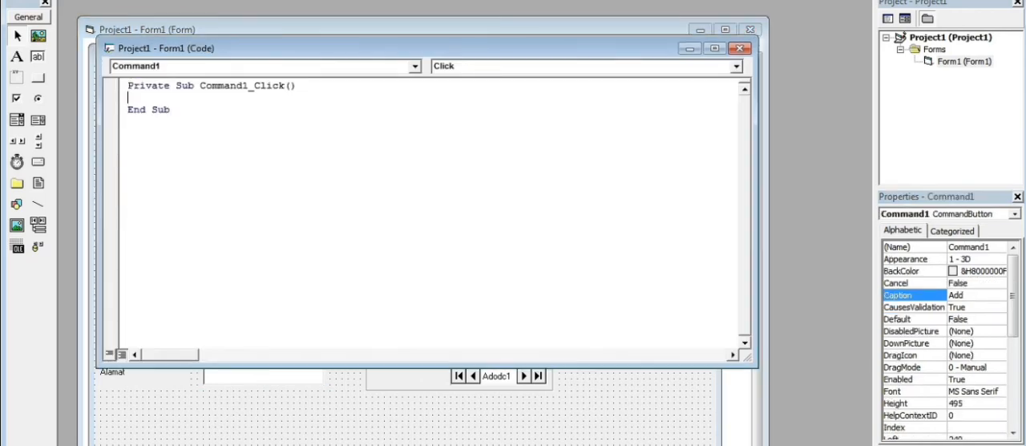
Copy the Add, Delete, Update and Refresh button code from the Word document into the Command1_Click procedure in Visual Basic.
key(alt+Tab)
scroll(517, 249, up, 3)
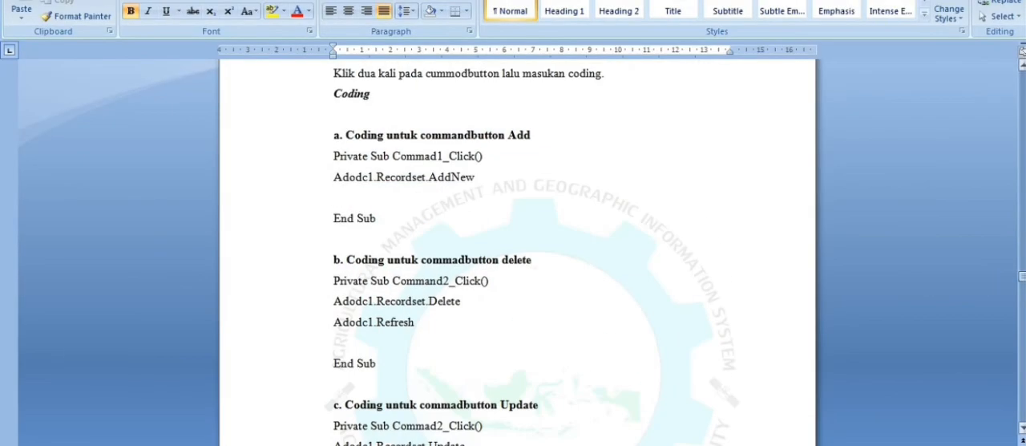
drag(333, 156, 345, 309)
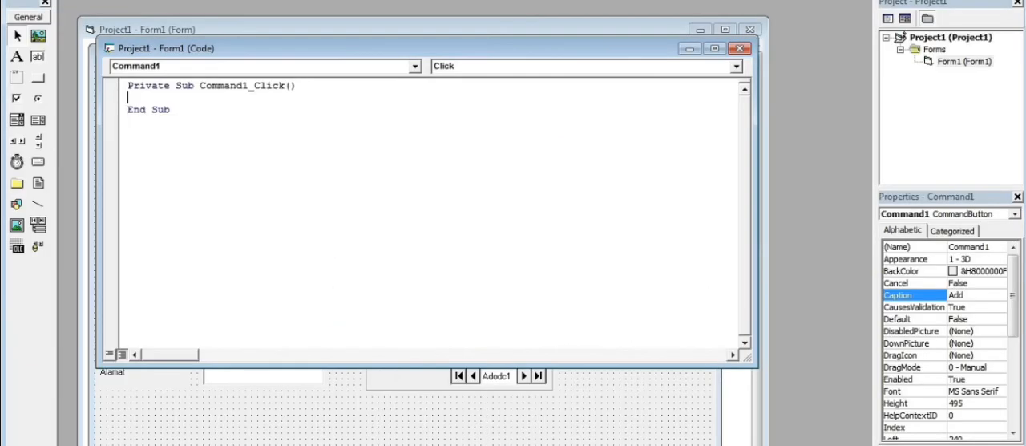
key(ctrl+v)
Delete the Refresh and Update heading lines from the pasted code.
drag(346, 266, 129, 255)
key(Delete)
drag(340, 182, 128, 170)
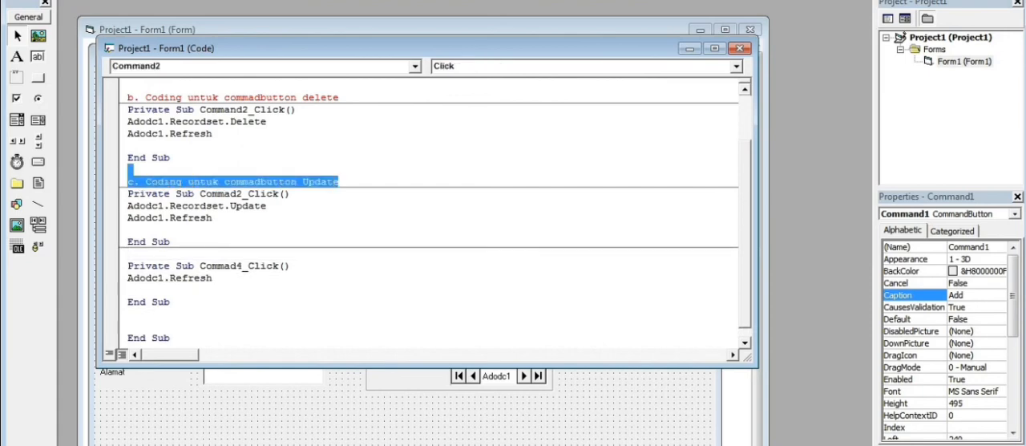
key(Delete)
Delete the duplicate Private Sub Commad1_Click() line and the heading above the Command2_Click procedure.
scroll(433, 212, up, 2)
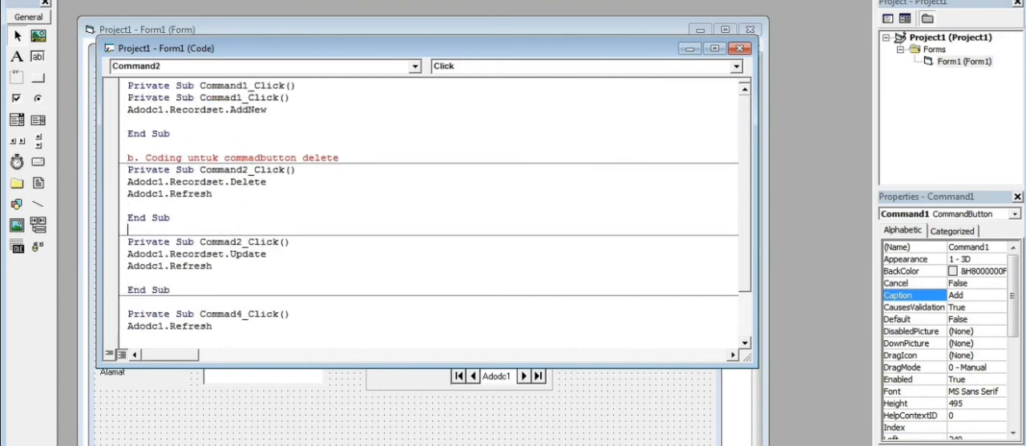
drag(290, 97, 127, 97)
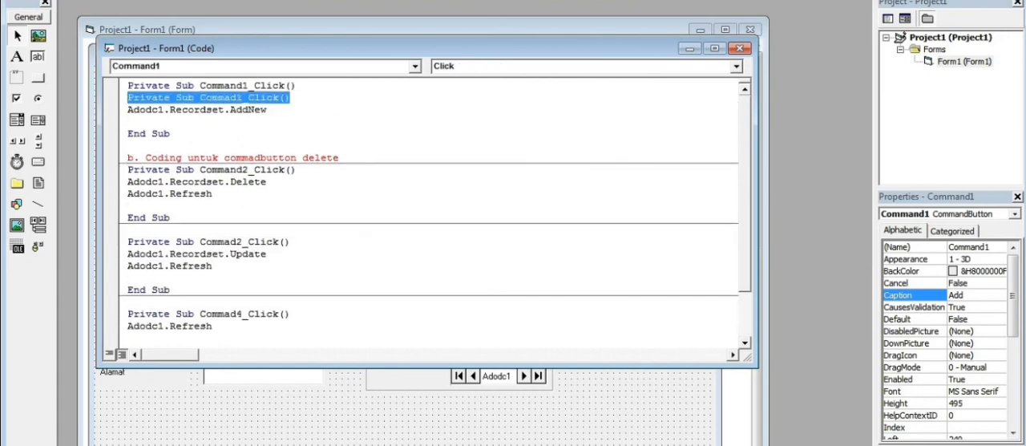
key(Delete)
key(BackSpace)
drag(339, 145, 128, 133)
key(Delete)
Start a new line after the End Sub of Commad4_Click and switch to the Word document containing the code.
click(170, 326)
key(Return)
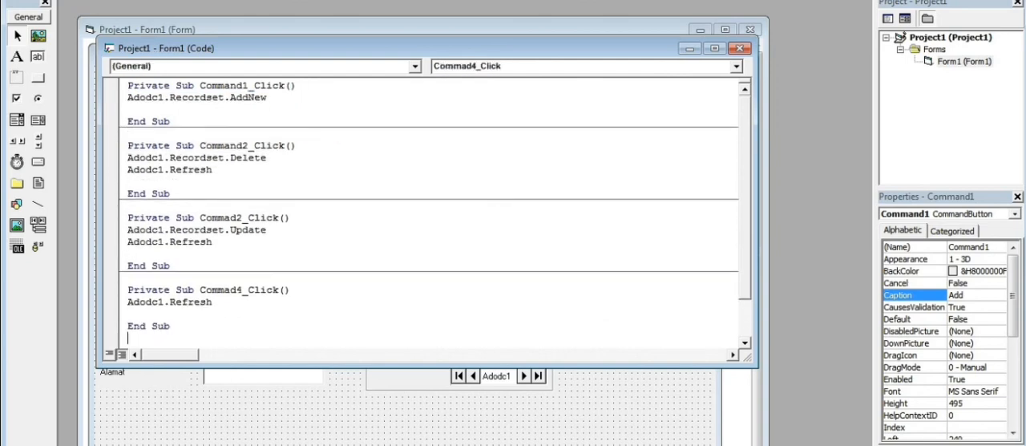
key(alt+Tab)
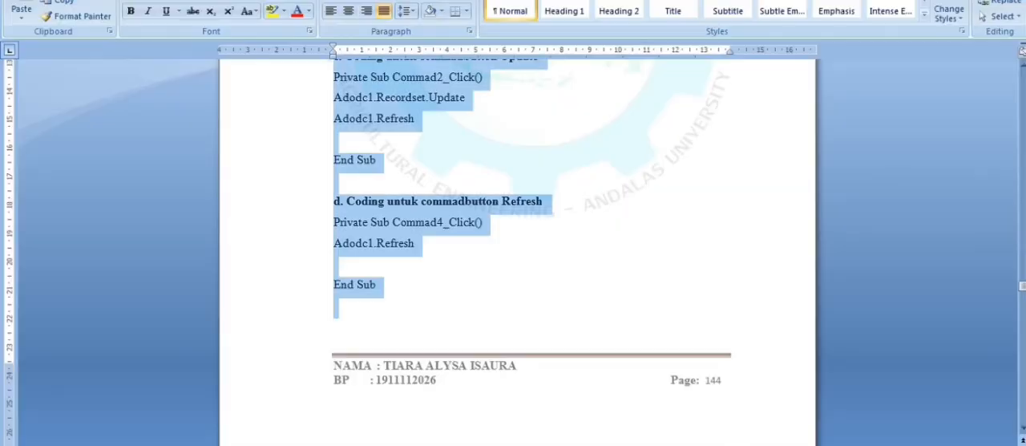
Copy the Close button's Commad5_Click code, through End If, from the Word document to below Commad4_Click in the Visual Basic code.
scroll(518, 248, down, 10)
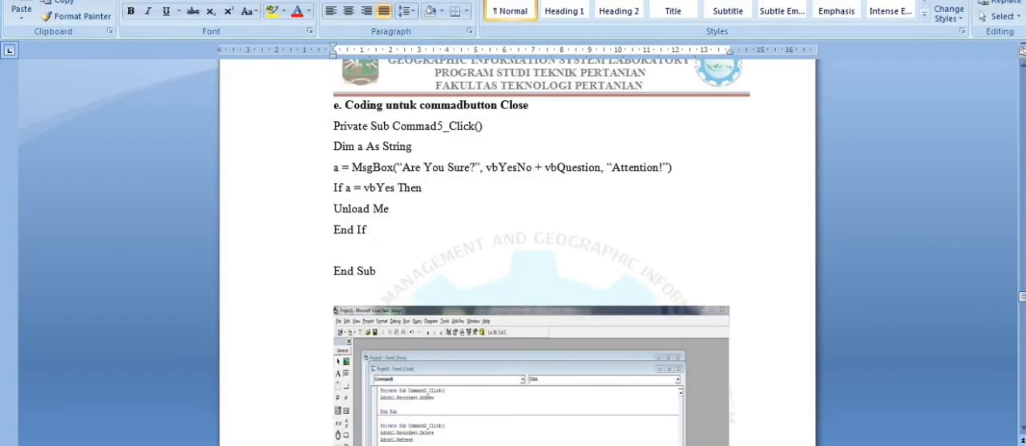
drag(333, 126, 369, 231)
key(ctrl+c)
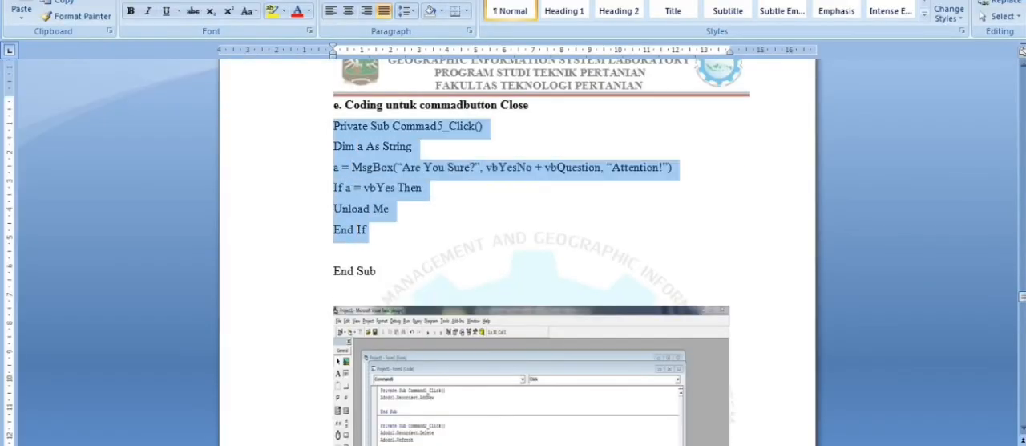
key(alt+Tab)
key(Return)
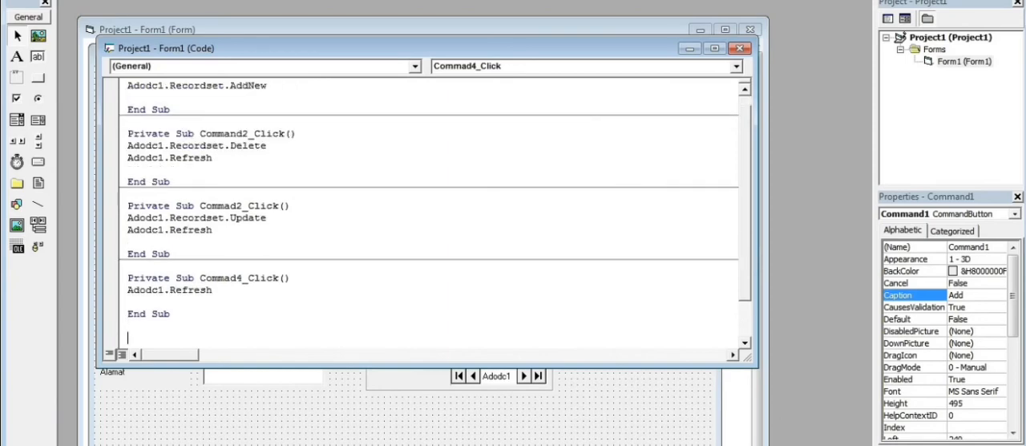
key(ctrl+v)
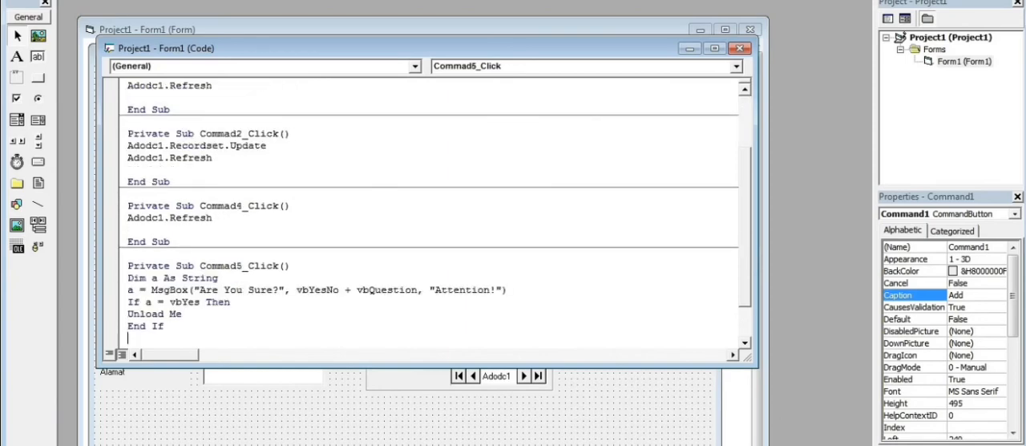
scroll(429, 213, down, 2)
scroll(429, 213, up, 2)
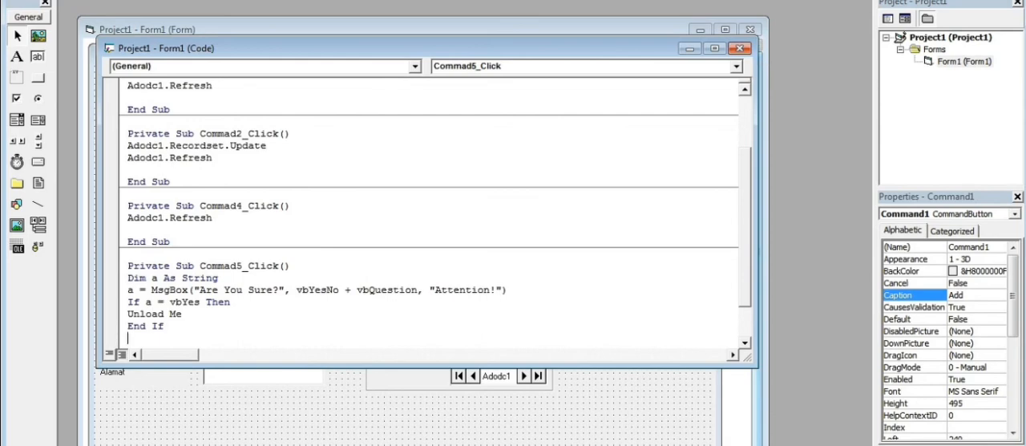
Run the form and step forward through the loan records with the Adodc1 data control.
key(F5)
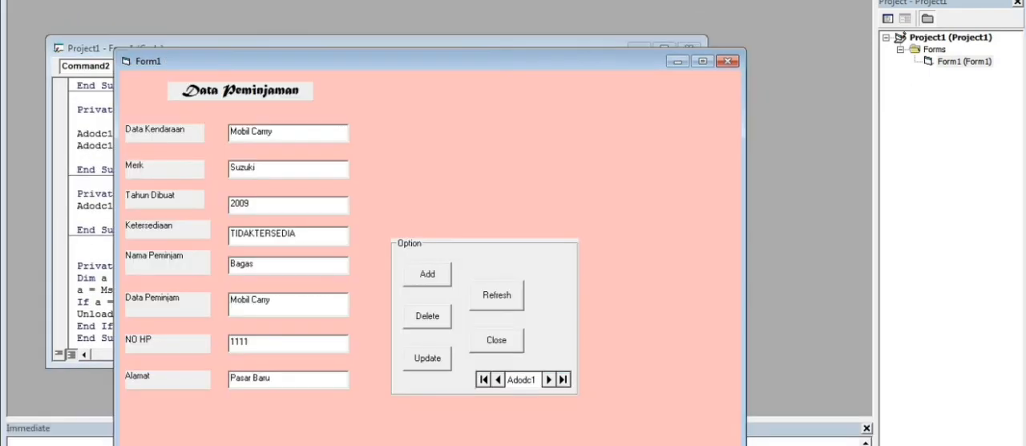
click(550, 380)
click(549, 380)
click(549, 379)
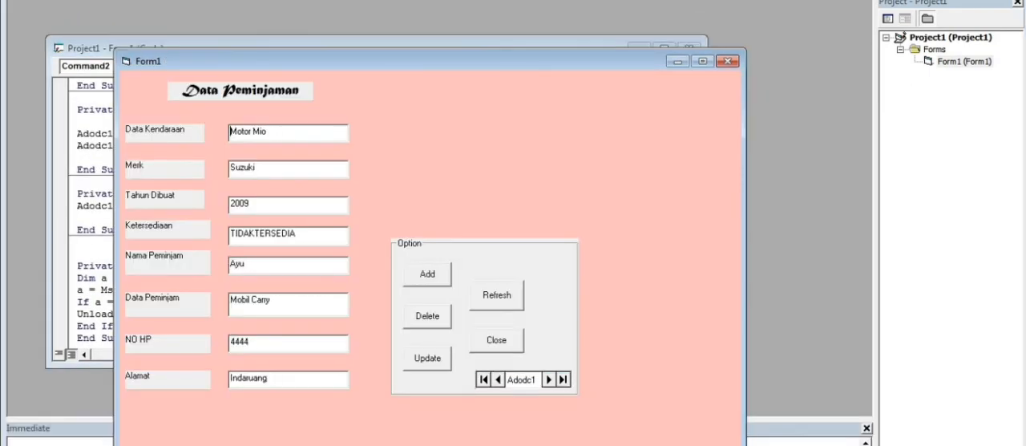
click(549, 379)
click(549, 380)
click(549, 380)
click(550, 379)
click(550, 380)
Test the form's Add and Update commands on a blank record and end the run.
click(427, 275)
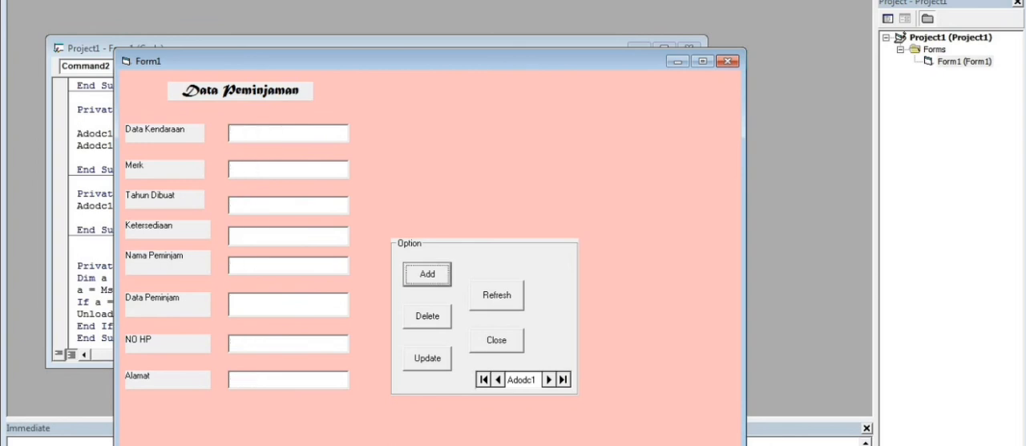
click(427, 359)
click(480, 202)
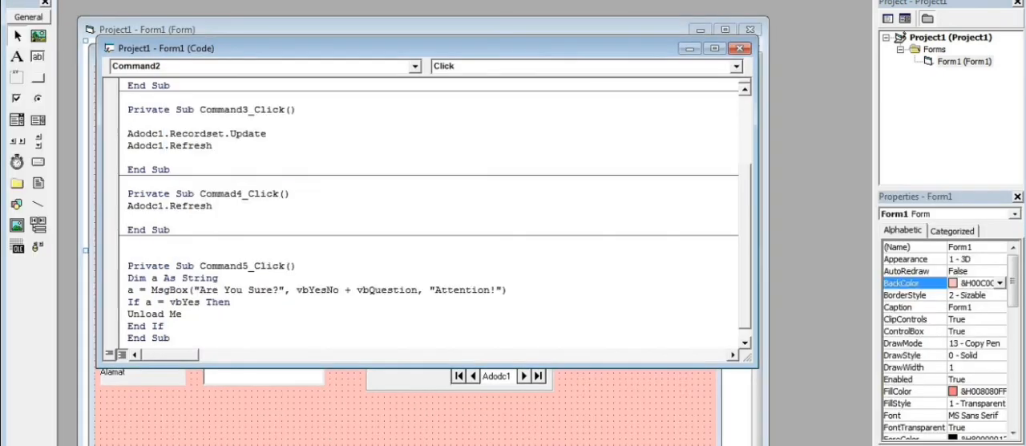
Review the command procedures in the code, rerun the form and browse its records backward and forward.
scroll(433, 212, up, 3)
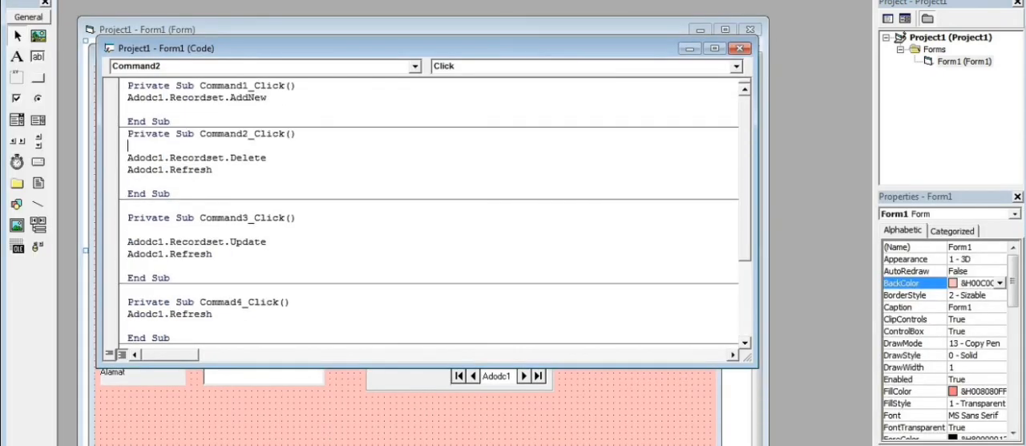
scroll(433, 212, down, 3)
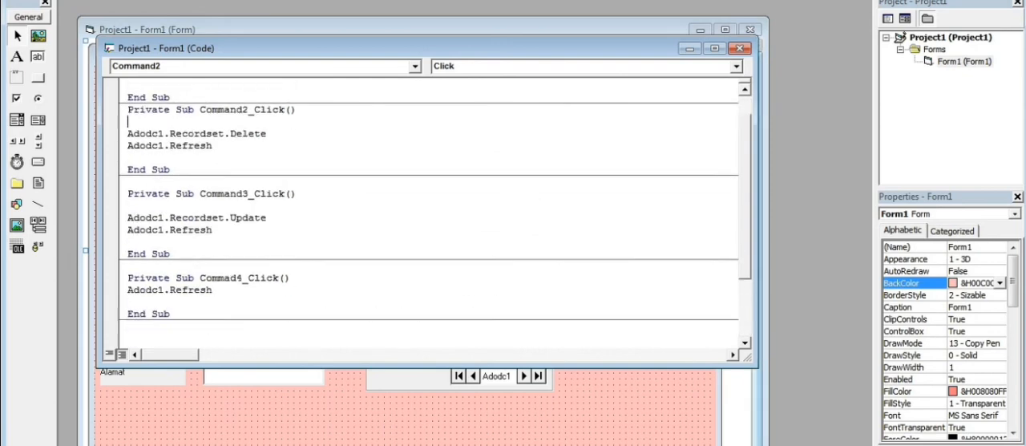
key(F5)
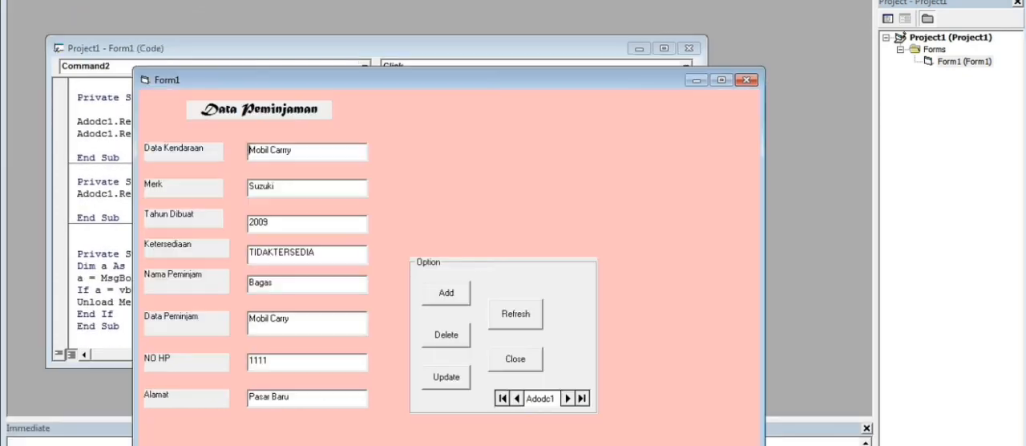
click(503, 399)
click(517, 398)
click(568, 398)
click(568, 399)
click(568, 398)
click(568, 399)
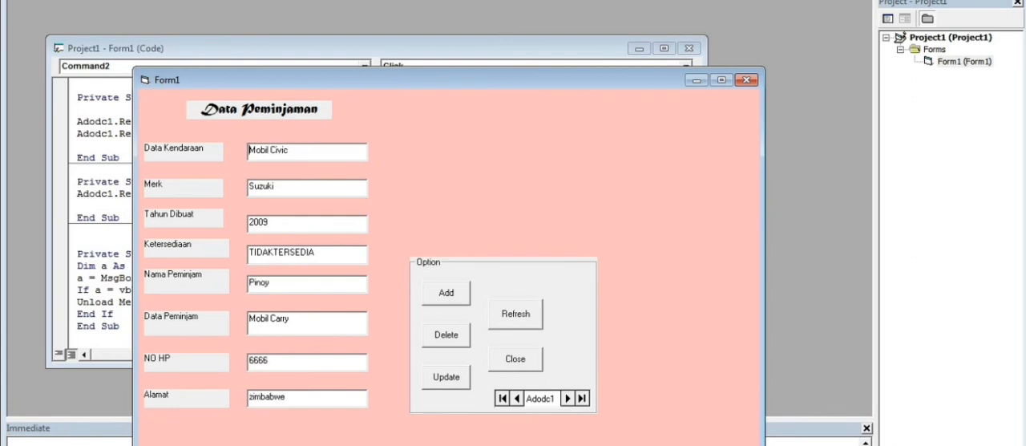
click(567, 399)
click(567, 398)
Test the form's Add command, close the form with its Close command and accept the confirmation.
click(445, 294)
click(516, 359)
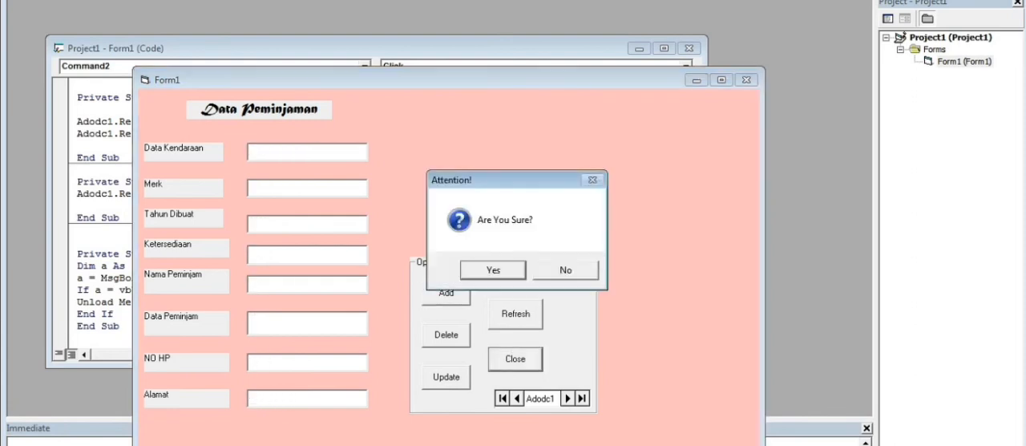
key(Return)
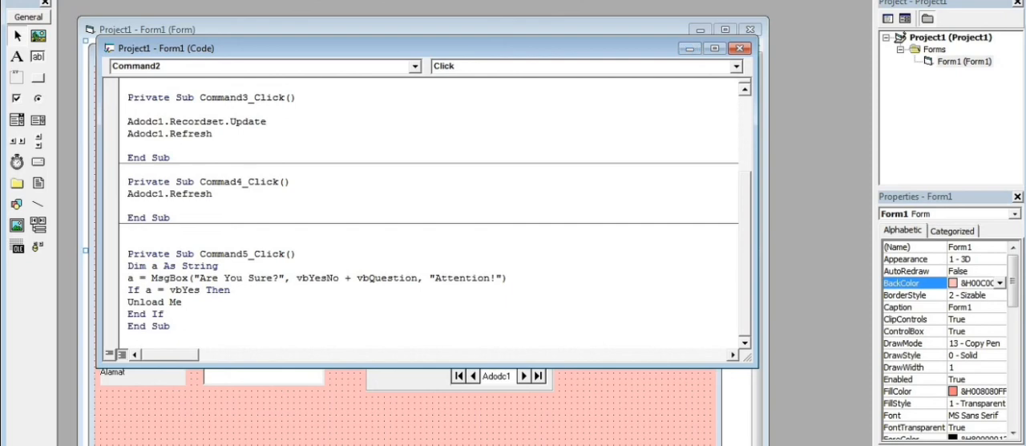
Save the form as Form1 and the project as Project1 on the DO (C:) drive.
click(15, 0)
click(53, 63)
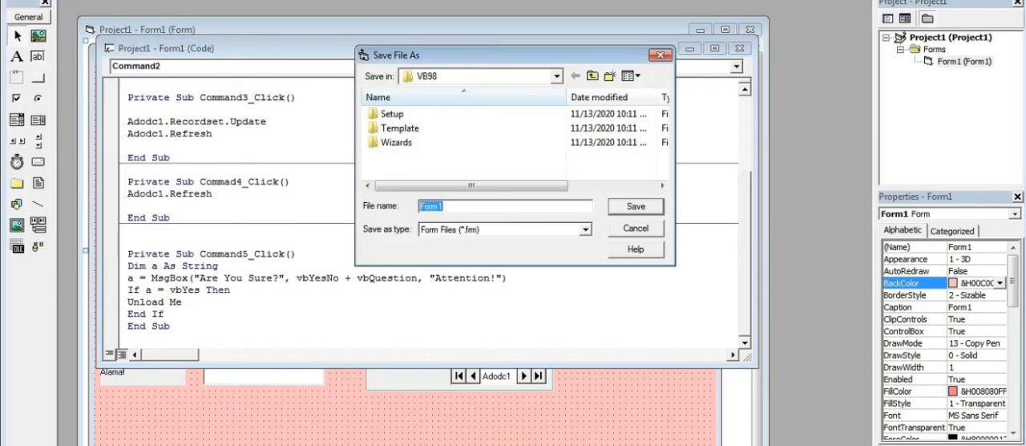
click(557, 76)
click(445, 151)
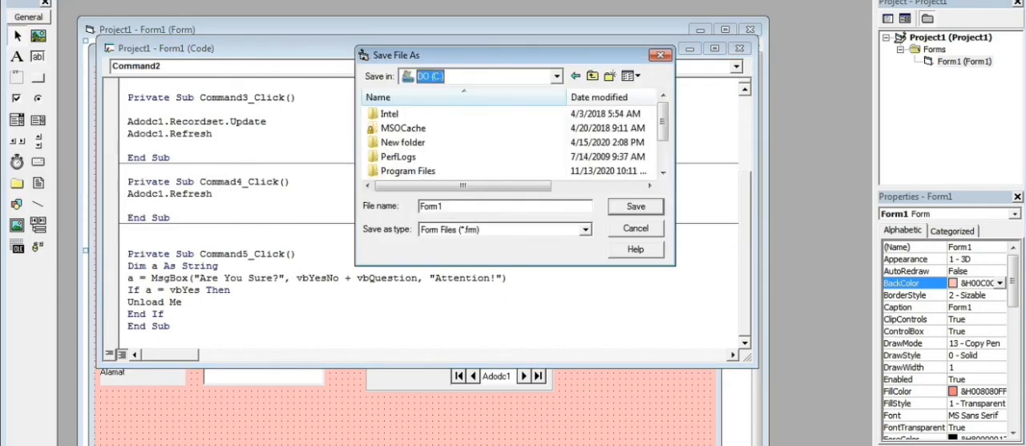
click(636, 206)
click(636, 207)
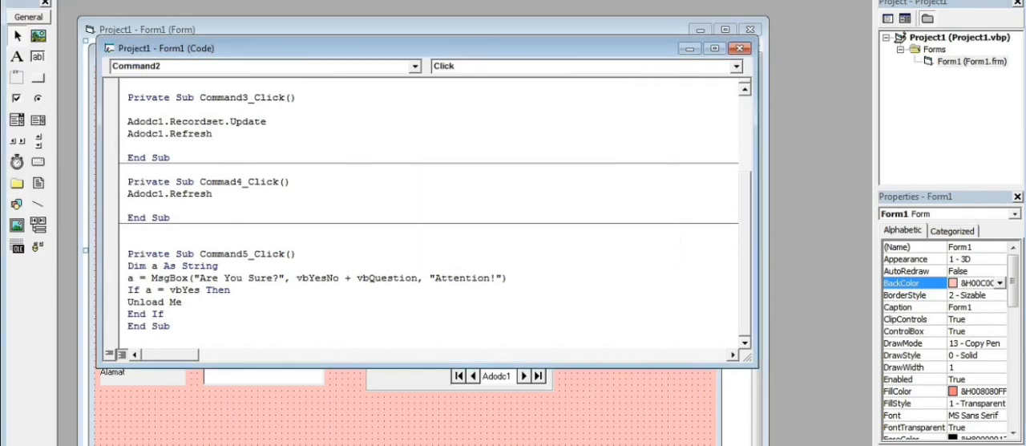